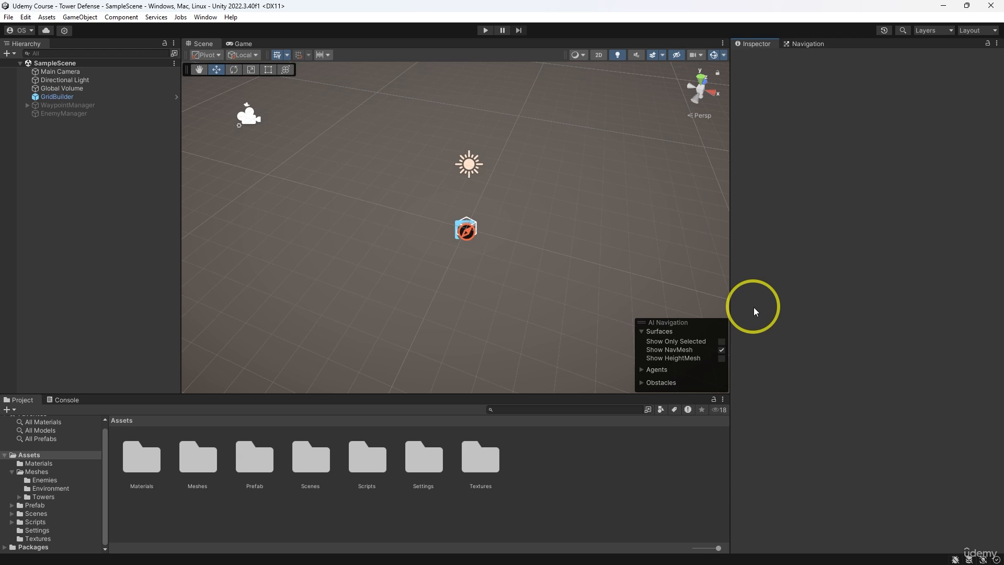
# - Review the EnemyManager object's script settings and its place in the scene
pyautogui.click(121, 116)
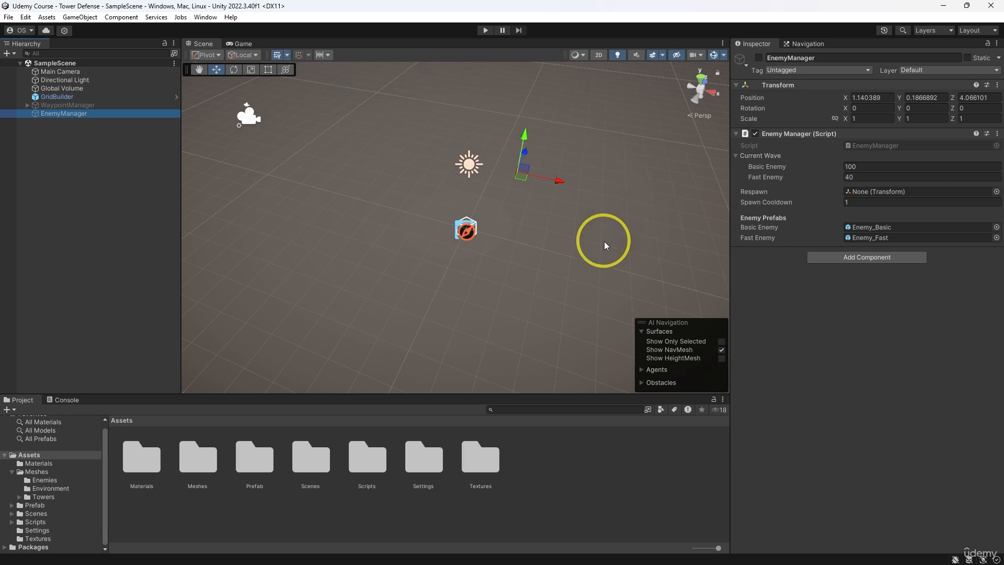
pyautogui.keyDown('alt'); pyautogui.moveTo(604, 242); pyautogui.dragTo(476, 191); pyautogui.keyUp('alt')
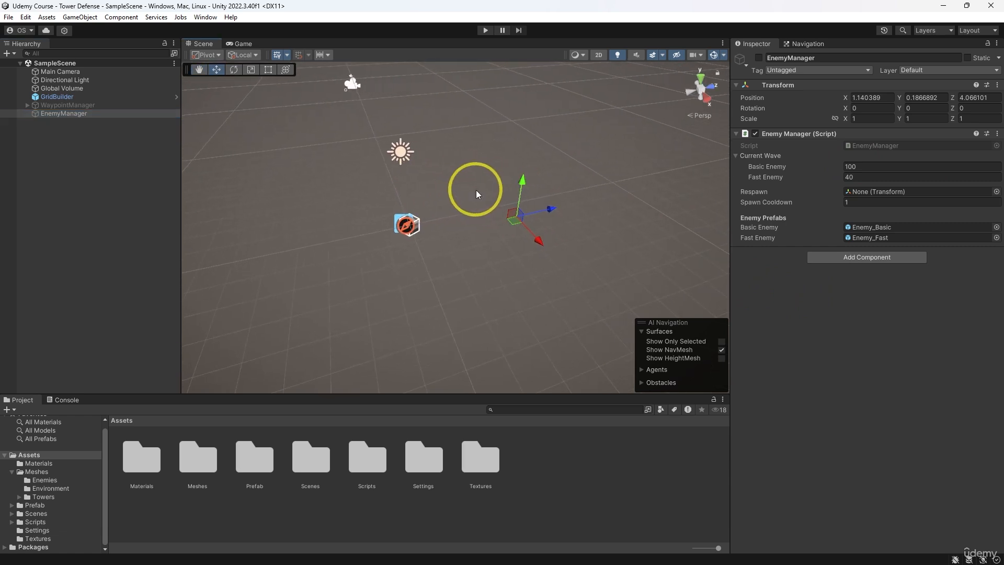
pyautogui.keyDown('alt'); pyautogui.moveTo(392, 205); pyautogui.dragTo(571, 249); pyautogui.keyUp('alt')
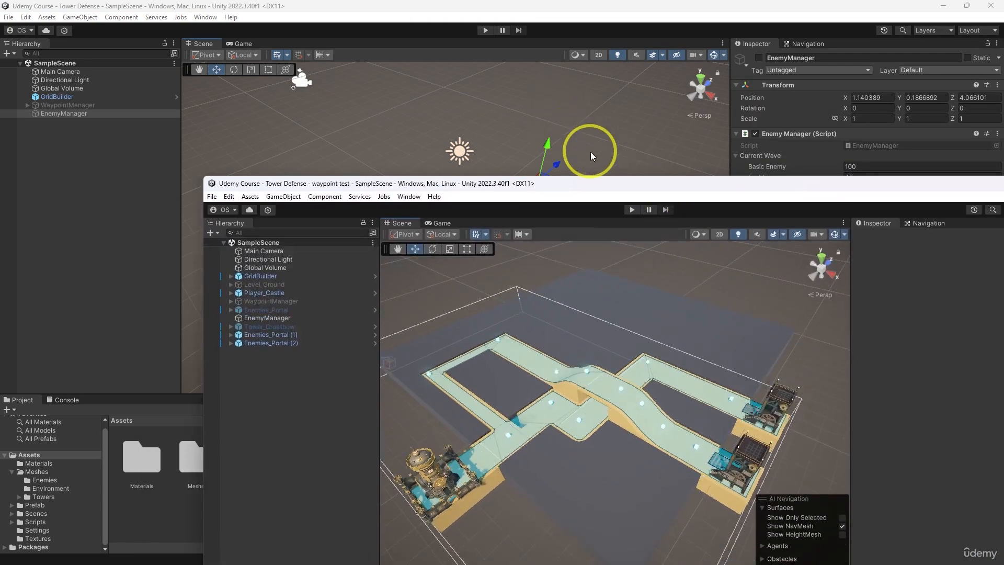
# - Bring up the "waypoint test" project's editor window and examine the crossing road layout and its bridge up close
pyautogui.moveTo(591, 152); pyautogui.dragTo(534, 115)
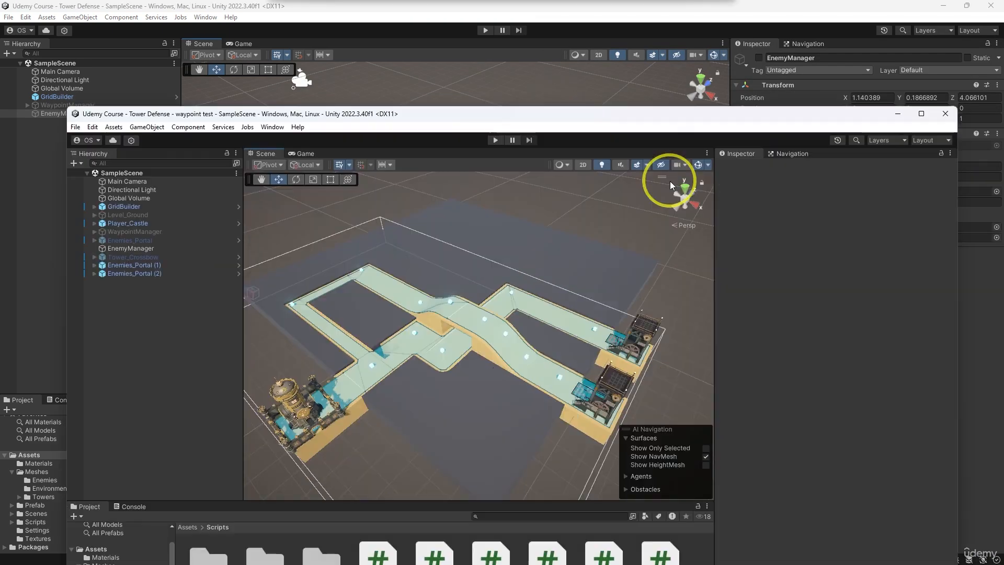
pyautogui.moveTo(657, 117); pyautogui.dragTo(654, 40)
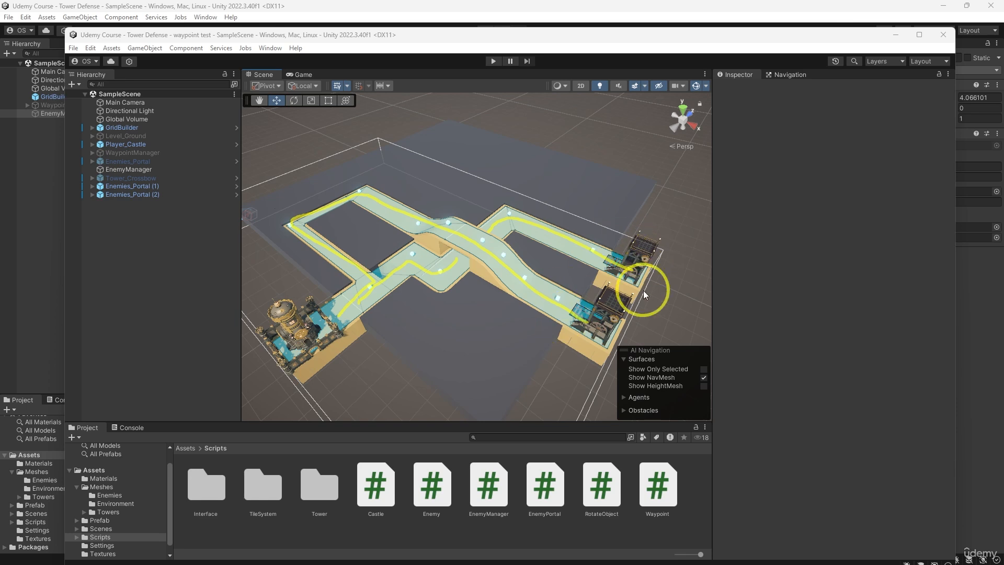
pyautogui.scroll(8, 541, 286)
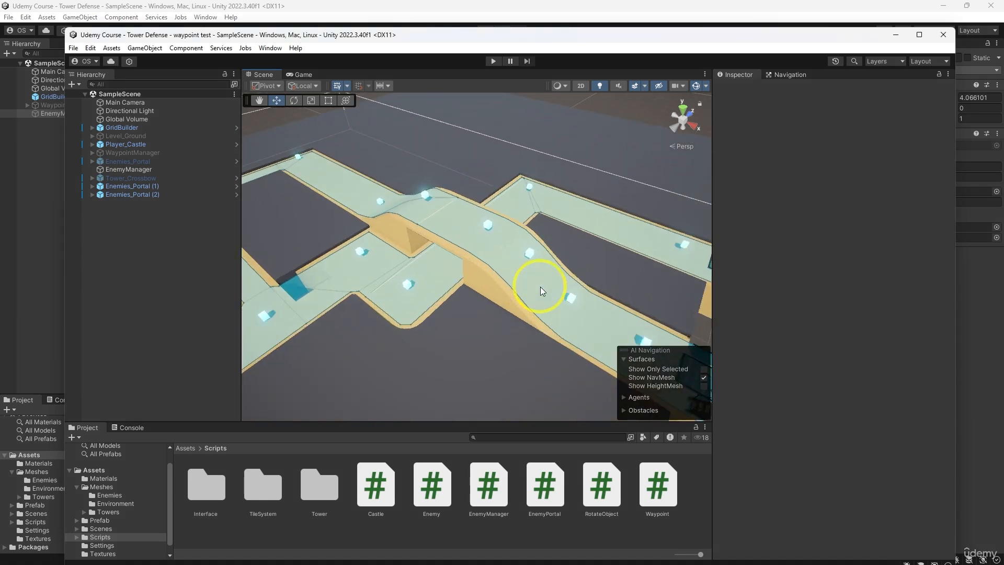
pyautogui.moveTo(520, 335)
pyautogui.keyDown('alt'); pyautogui.mouseDown()
pyautogui.moveTo(617, 252)
pyautogui.moveTo(552, 208)
pyautogui.moveTo(488, 187)
pyautogui.moveTo(387, 190)
pyautogui.moveTo(326, 226)
pyautogui.mouseUp(); pyautogui.keyUp('alt')
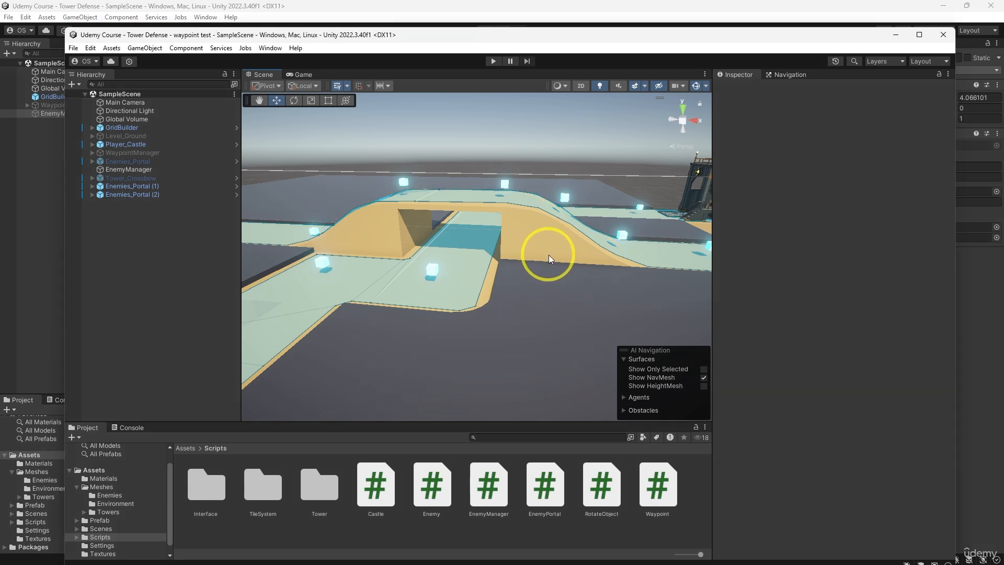
pyautogui.moveTo(549, 255)
pyautogui.keyDown('alt'); pyautogui.mouseDown()
pyautogui.moveTo(545, 285)
pyautogui.moveTo(519, 269)
pyautogui.mouseUp(); pyautogui.keyUp('alt')
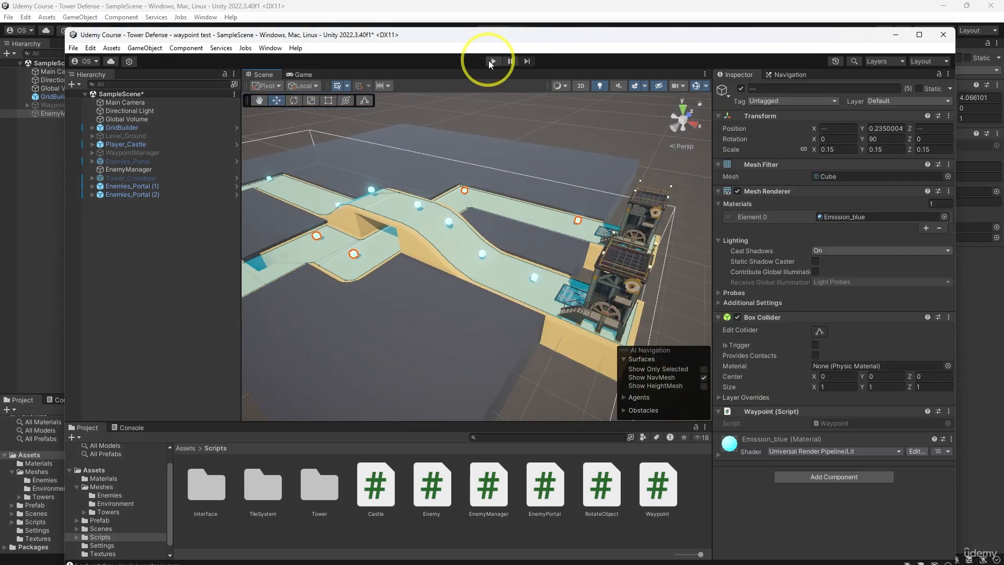
# - Run the waypoint test scene and pause it to inspect the enemies driving up the bridge
pyautogui.click(492, 61)
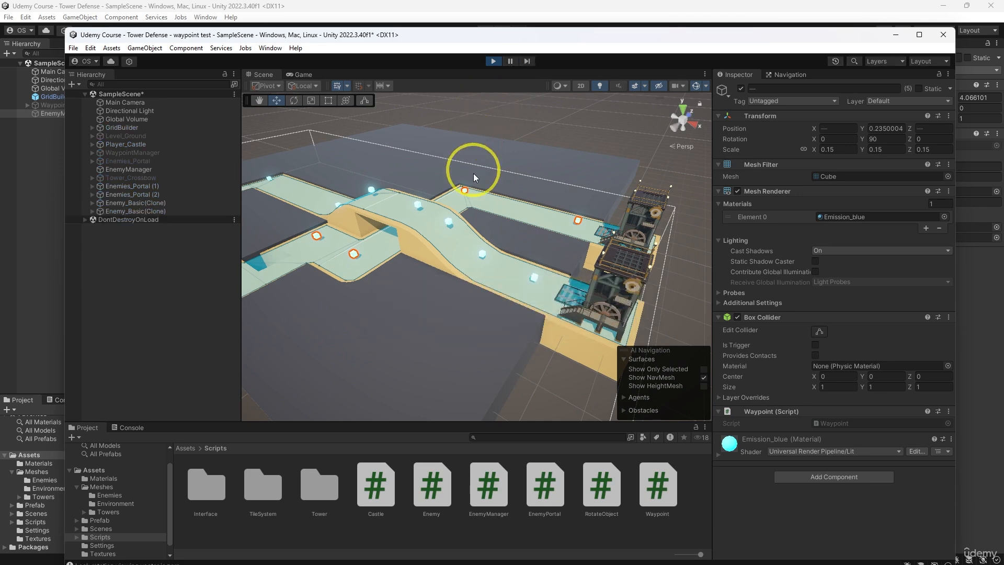
pyautogui.keyDown('alt'); pyautogui.moveTo(474, 178); pyautogui.dragTo(522, 199); pyautogui.keyUp('alt')
pyautogui.scroll(8, 471, 203)
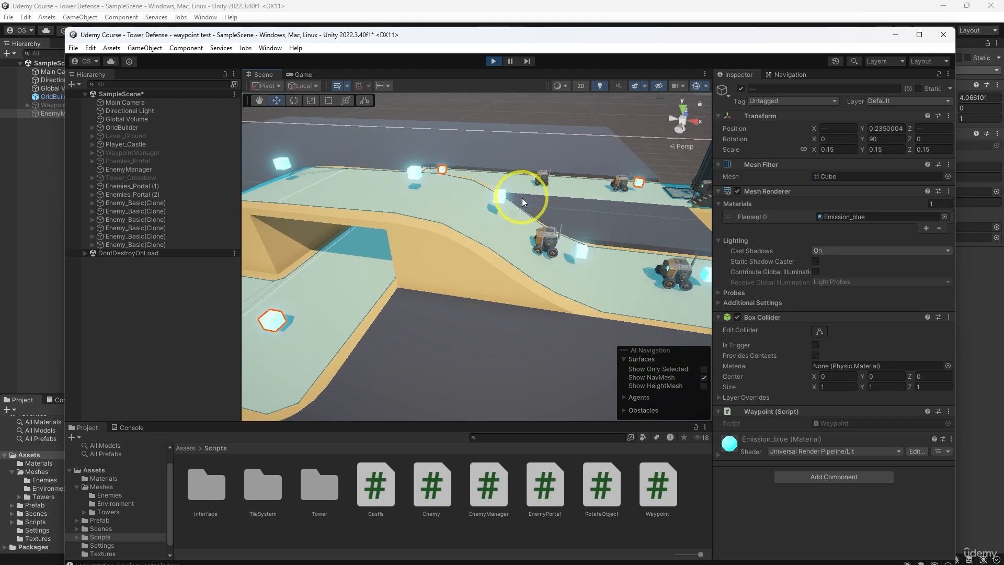
pyautogui.click(510, 61)
pyautogui.scroll(6, 523, 160)
pyautogui.moveTo(555, 162); pyautogui.dragTo(473, 202, button='middle')
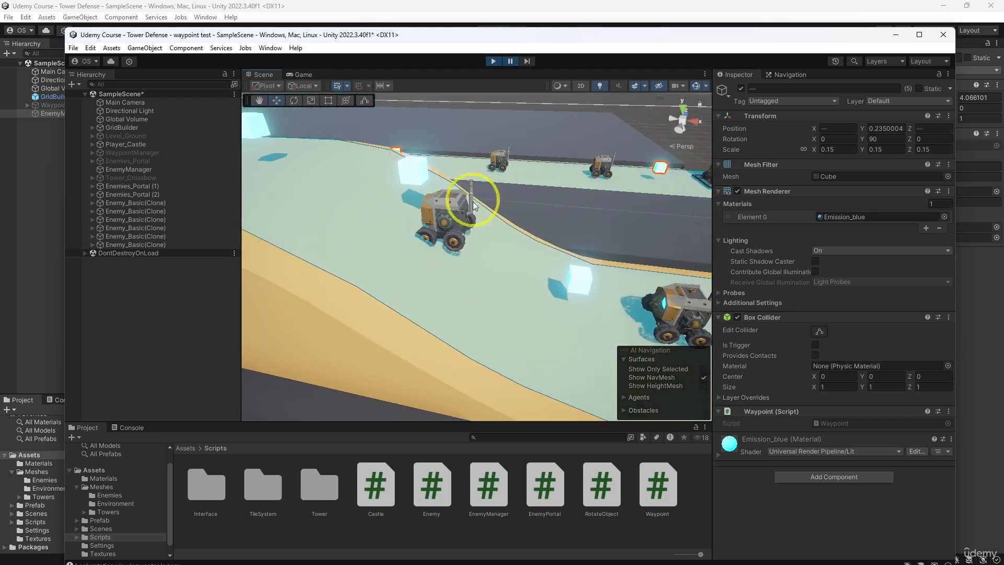
pyautogui.moveTo(327, 254); pyautogui.dragTo(544, 243, button='middle')
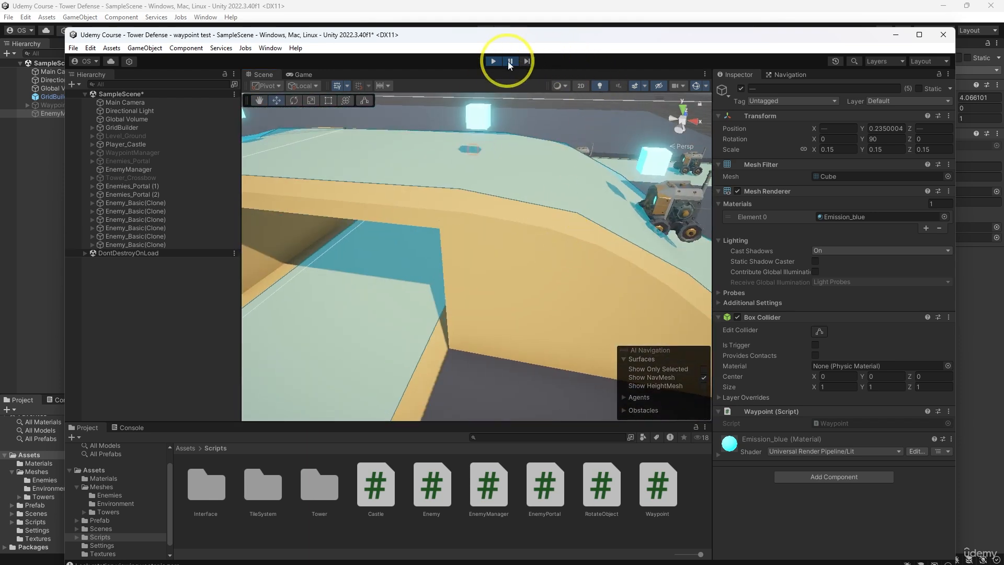
# - Resume the simulation to examine enemy movement on both roads, stop play mode, and return to the main Tower Defense project
pyautogui.click(509, 62)
pyautogui.scroll(-3, 498, 197)
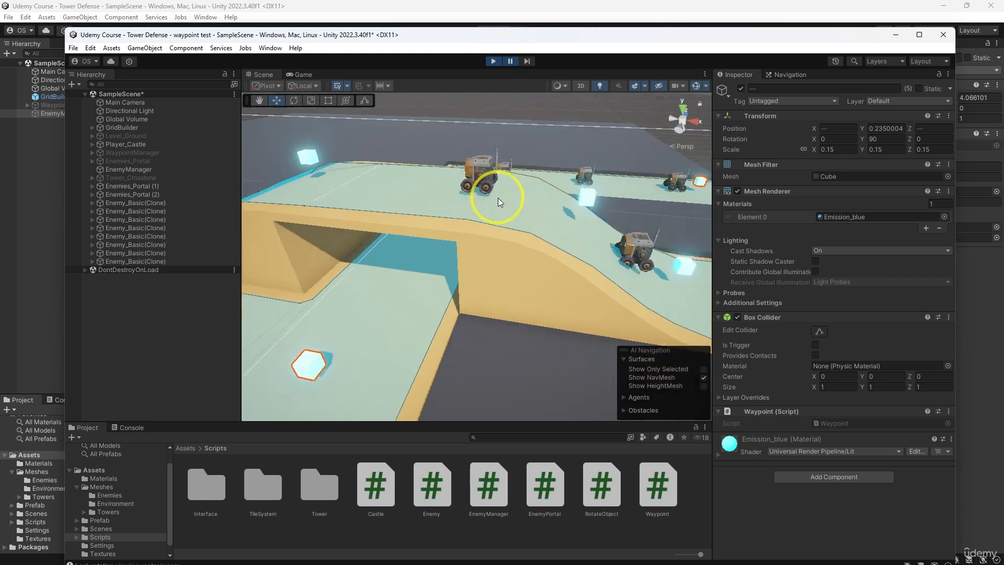
pyautogui.scroll(-6, 496, 196)
pyautogui.keyDown('alt'); pyautogui.moveTo(551, 198); pyautogui.dragTo(485, 225); pyautogui.keyUp('alt')
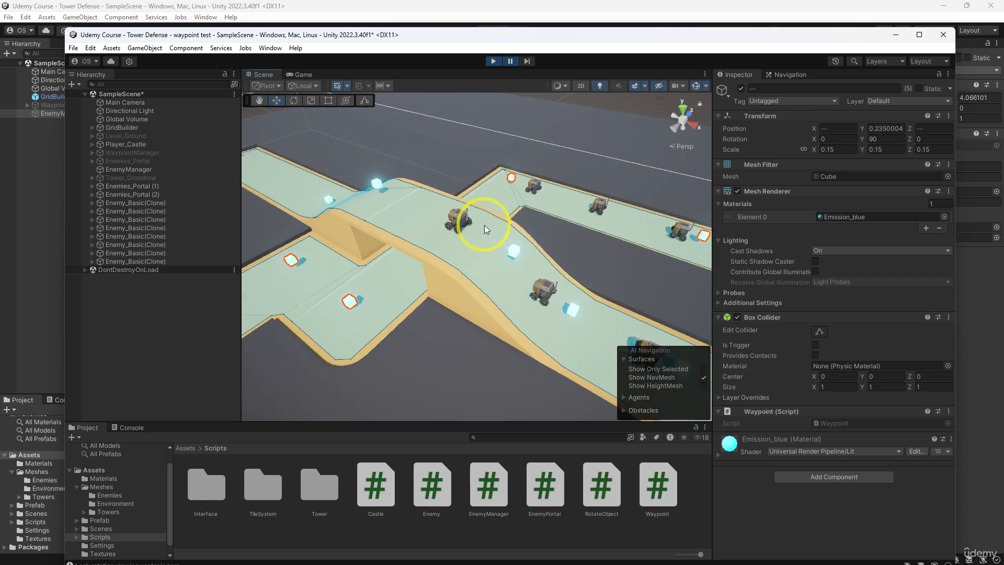
pyautogui.keyDown('alt'); pyautogui.moveTo(452, 255); pyautogui.dragTo(500, 266); pyautogui.keyUp('alt')
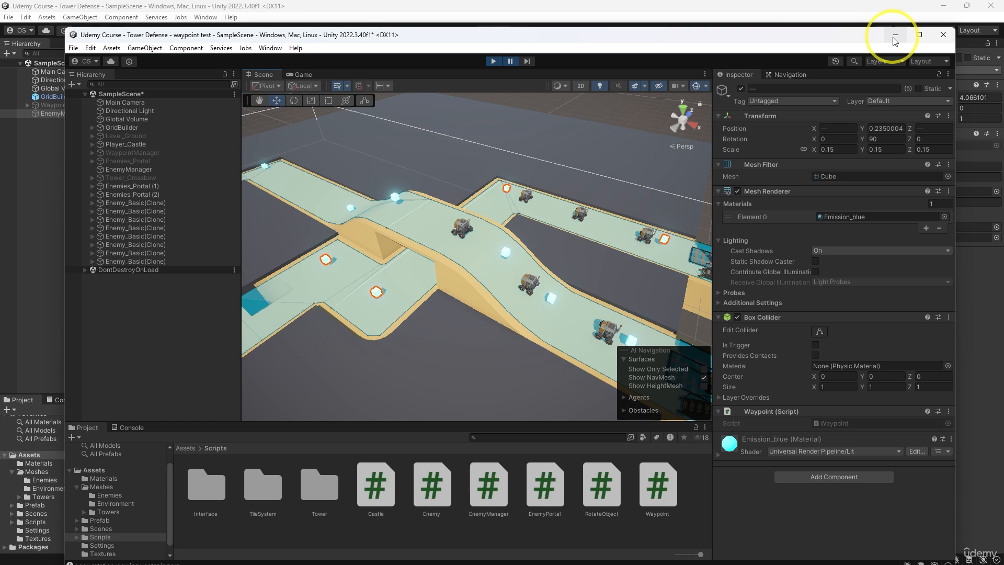
pyautogui.click(492, 62)
pyautogui.moveTo(514, 38); pyautogui.dragTo(1003, 282)
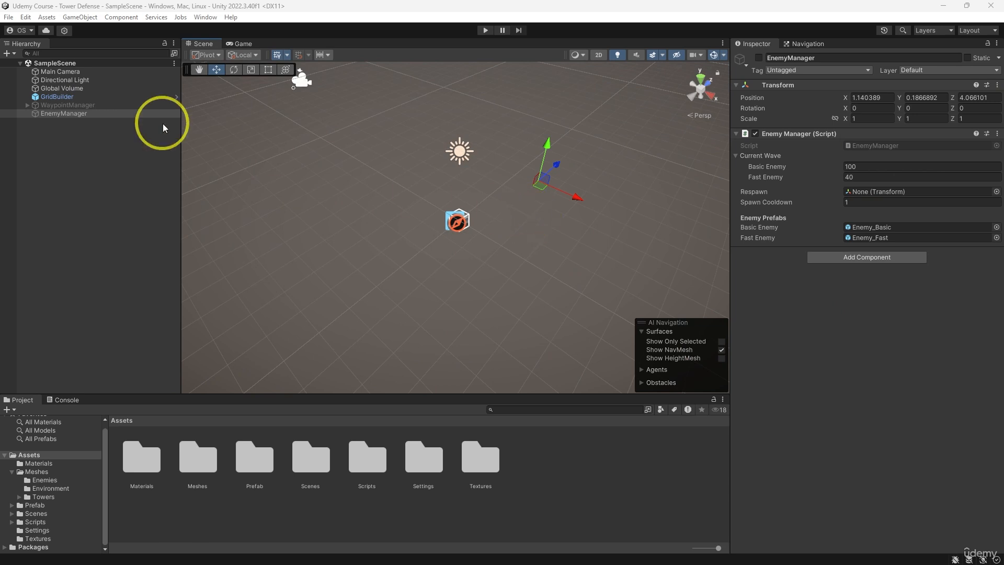
# - Set GridBuilder's Grid Length to 10 and Grid Width to 15, and build the grid
pyautogui.doubleClick(71, 98)
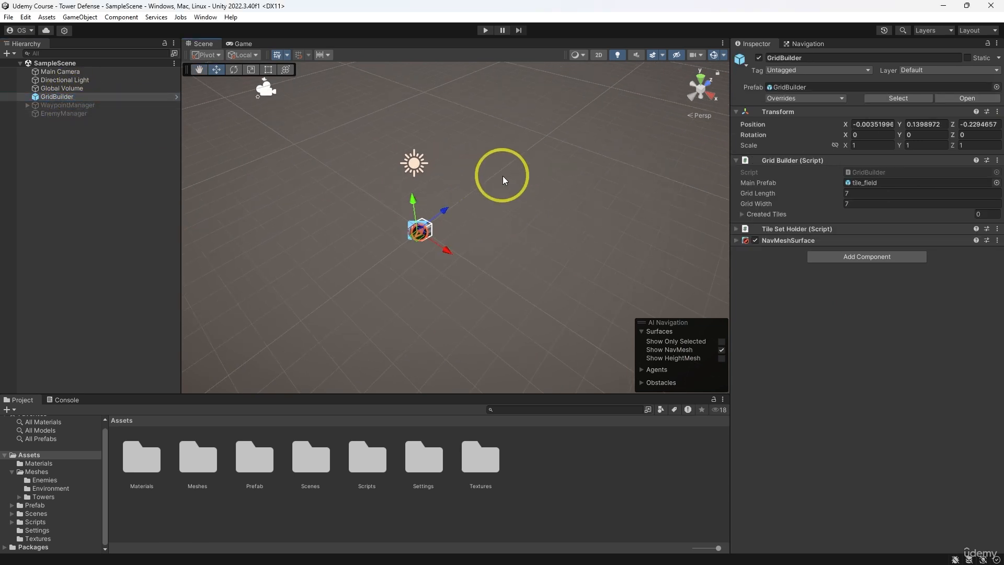
pyautogui.click(853, 193)
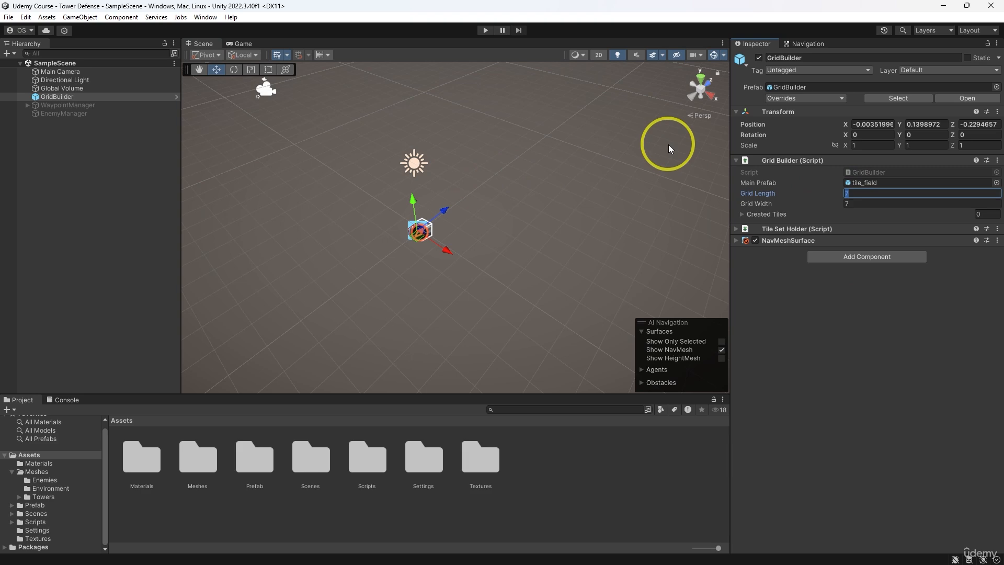
pyautogui.write('10')
pyautogui.press('Tab')
pyautogui.write('1')
pyautogui.click(832, 345)
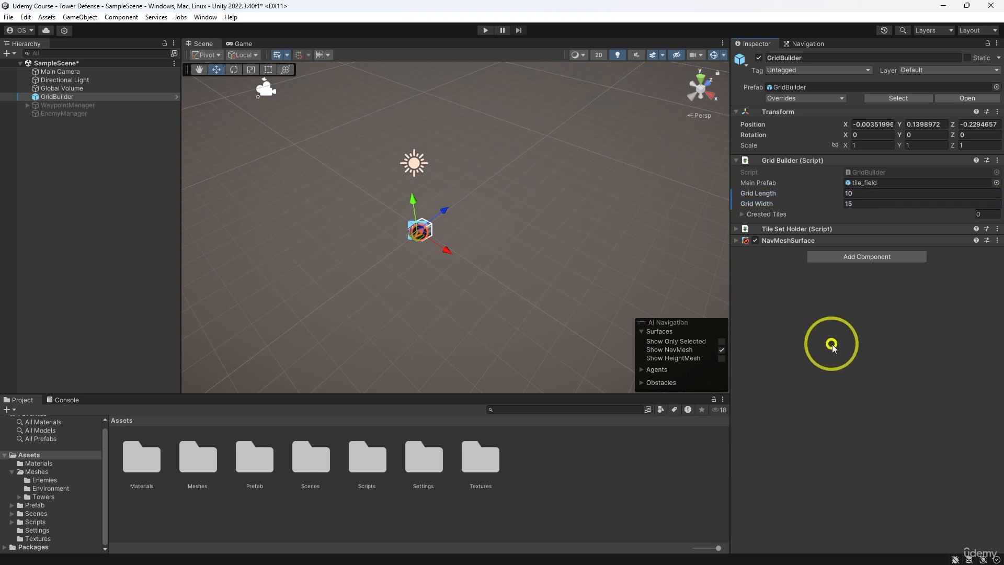
pyautogui.rightClick(787, 160)
pyautogui.click(808, 308)
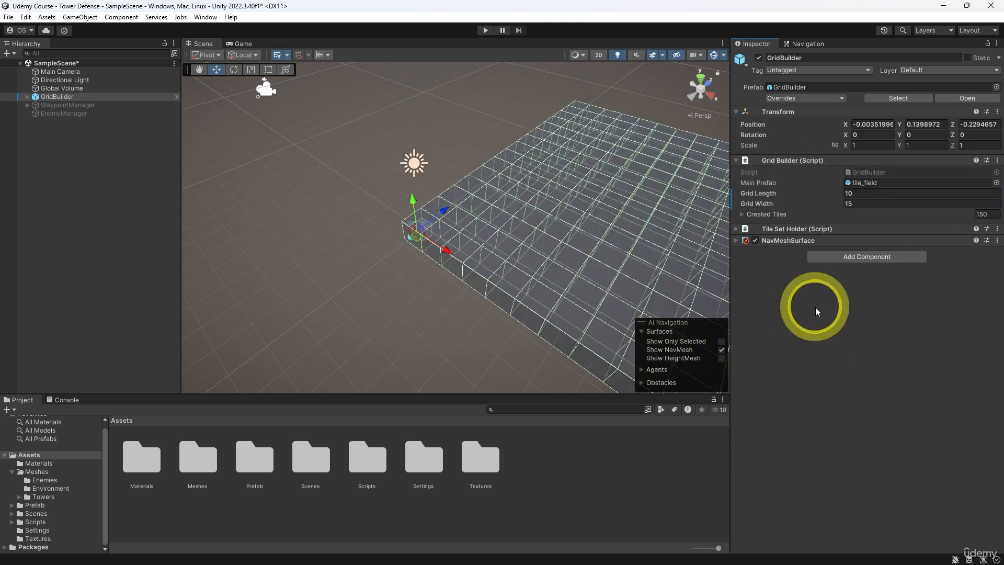
# - Show the entire grid in an orthographic top view with GridBuilder selected
pyautogui.moveTo(634, 227); pyautogui.dragTo(480, 213, button='middle')
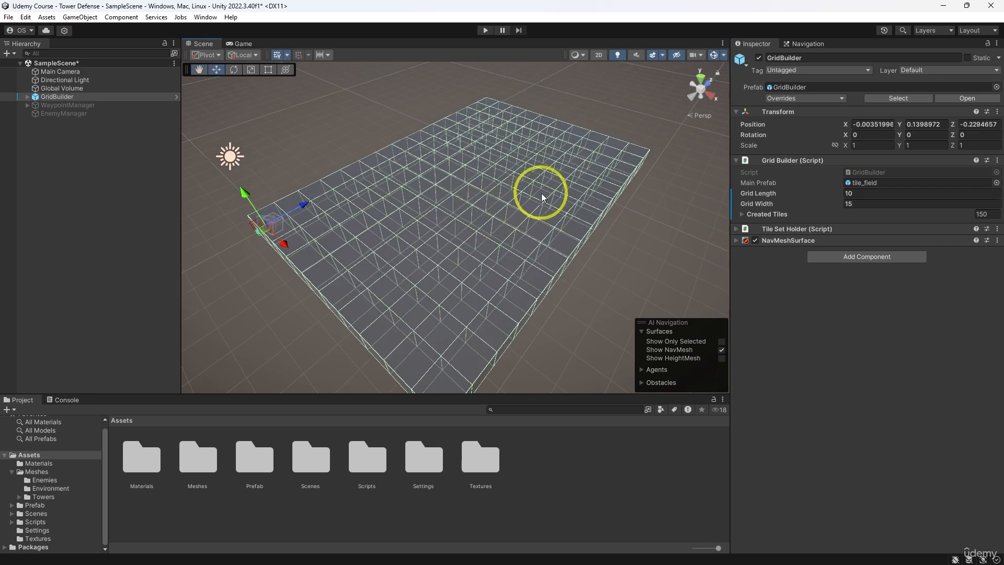
pyautogui.keyDown('alt'); pyautogui.moveTo(565, 193); pyautogui.dragTo(544, 190); pyautogui.keyUp('alt')
pyautogui.click(694, 83)
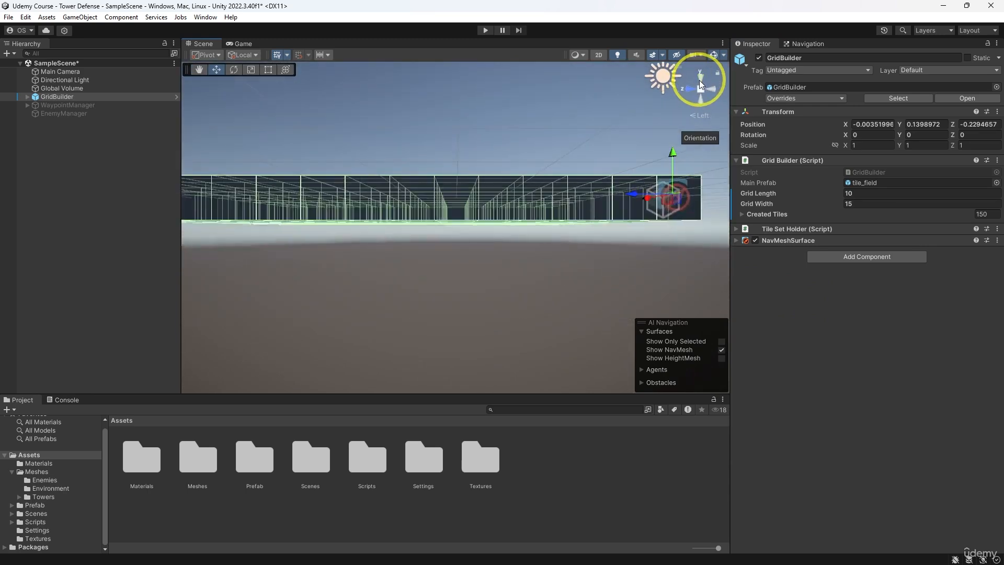
pyautogui.click(700, 79)
pyautogui.click(701, 90)
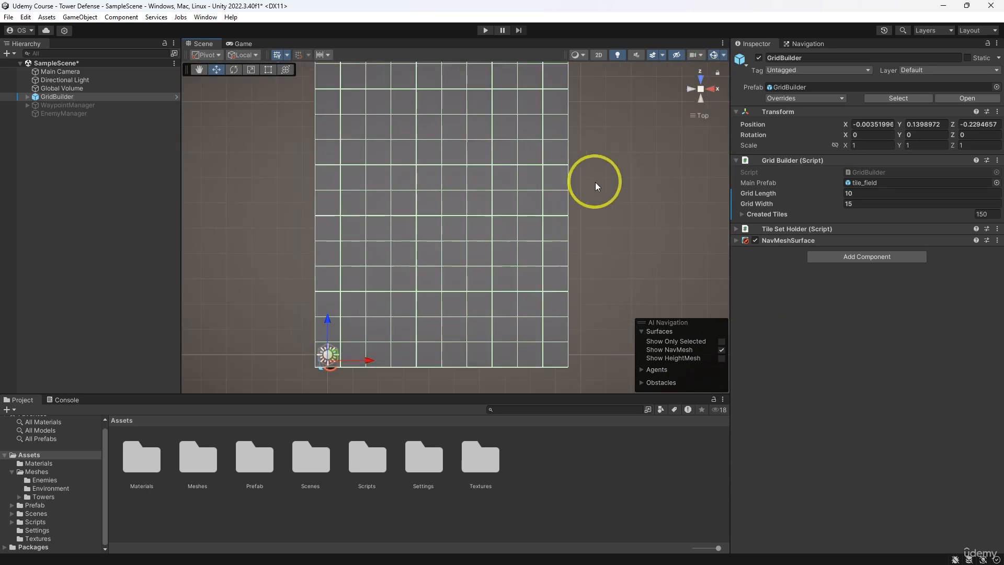
pyautogui.scroll(-3, 583, 172)
pyautogui.moveTo(582, 171); pyautogui.dragTo(573, 199, button='middle')
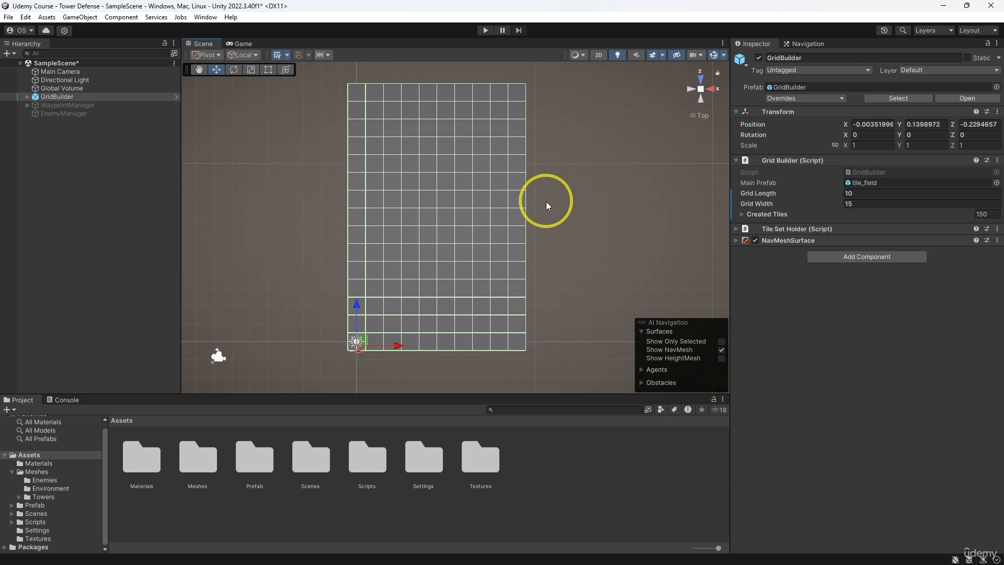
pyautogui.click(361, 220)
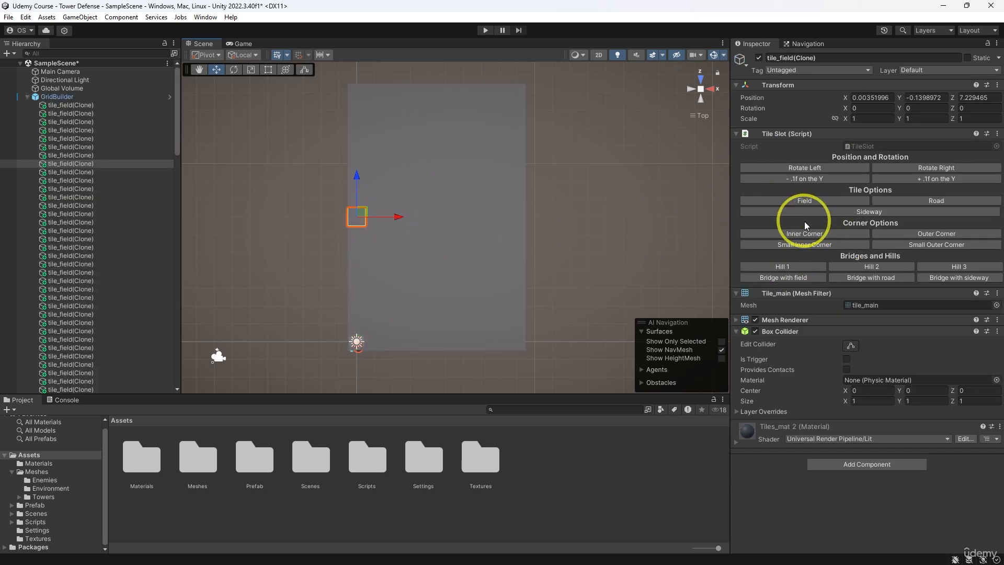
pyautogui.click(30, 98)
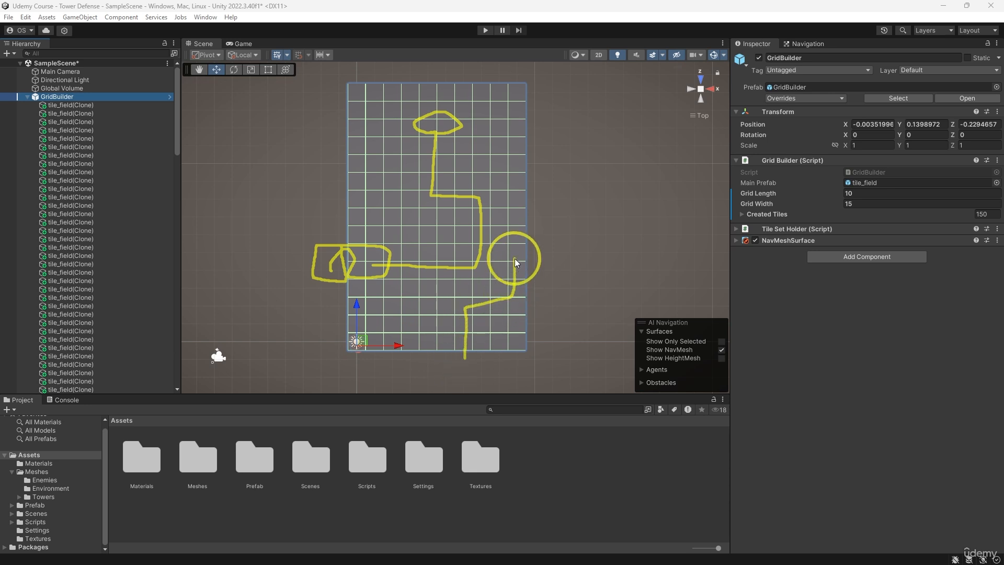
pyautogui.moveTo(514, 258)
pyautogui.mouseDown()
pyautogui.moveTo(512, 234)
pyautogui.moveTo(494, 234)
pyautogui.mouseUp()
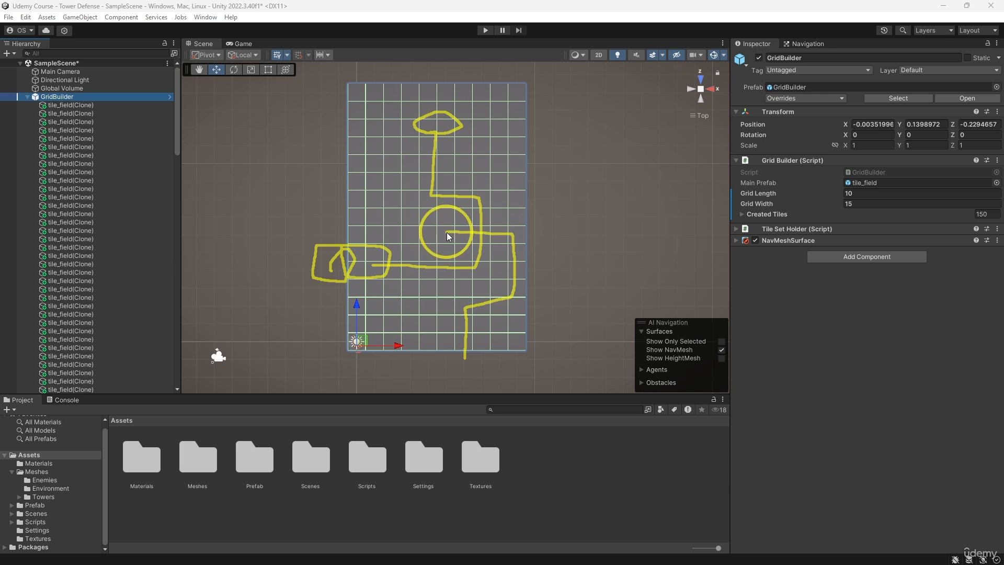
pyautogui.moveTo(448, 232); pyautogui.dragTo(430, 232)
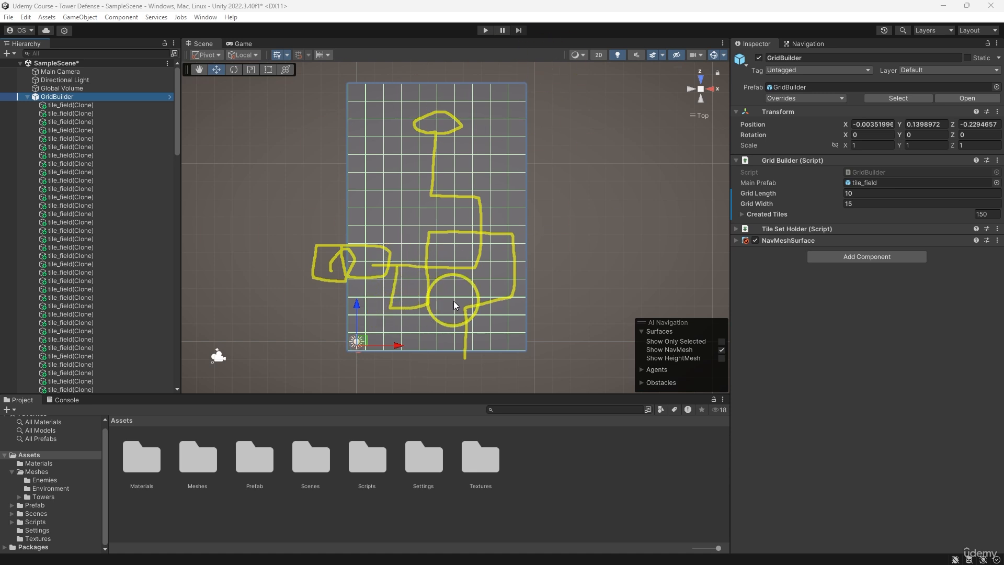
pyautogui.press('Escape')
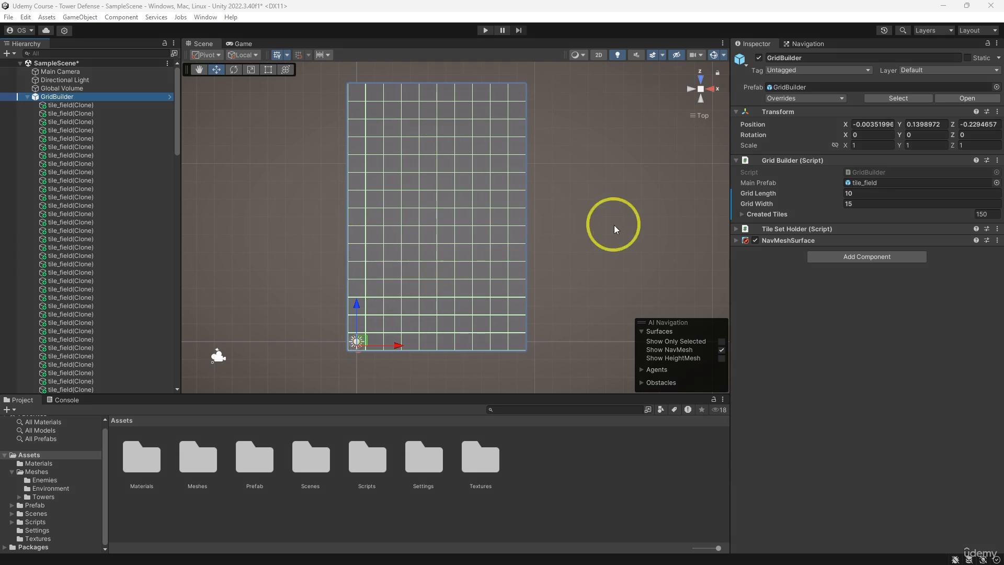
# - Set GridBuilder's Grid Length to 12 and Grid Width to 14, and rebuild the grid
pyautogui.click(862, 193)
pyautogui.write('12')
pyautogui.press('Return')
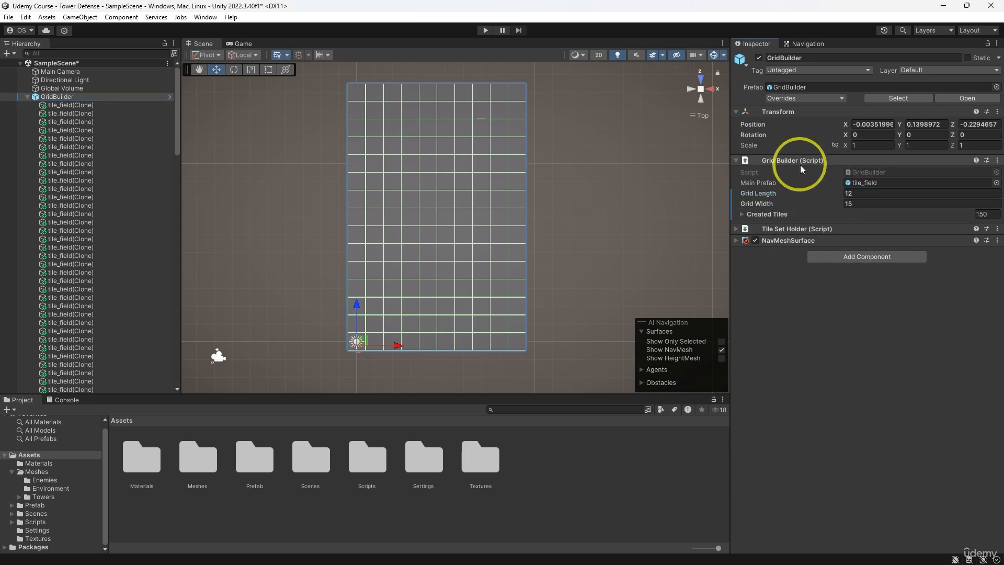
pyautogui.rightClick(792, 161)
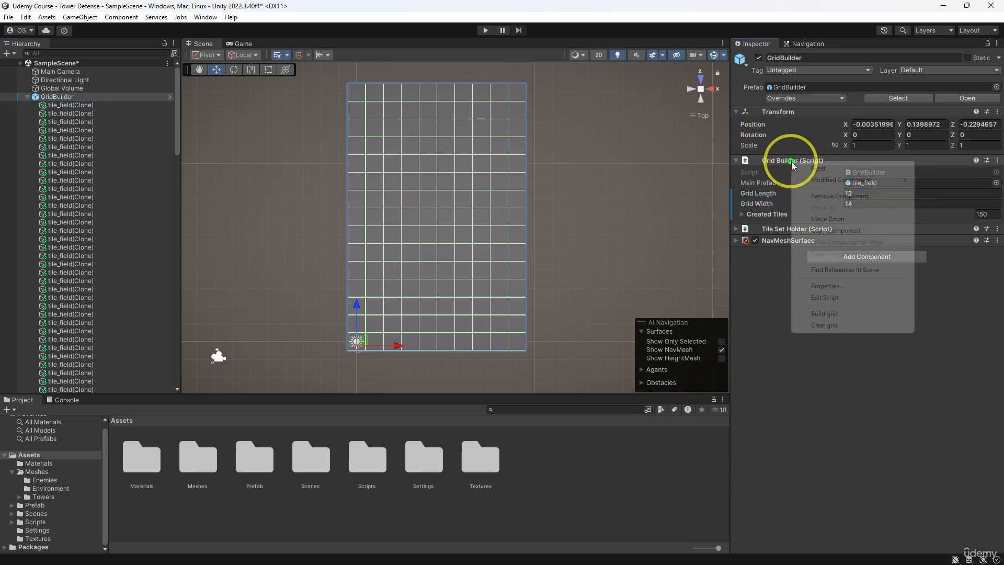
pyautogui.click(833, 315)
pyautogui.moveTo(629, 235); pyautogui.dragTo(617, 232, button='middle')
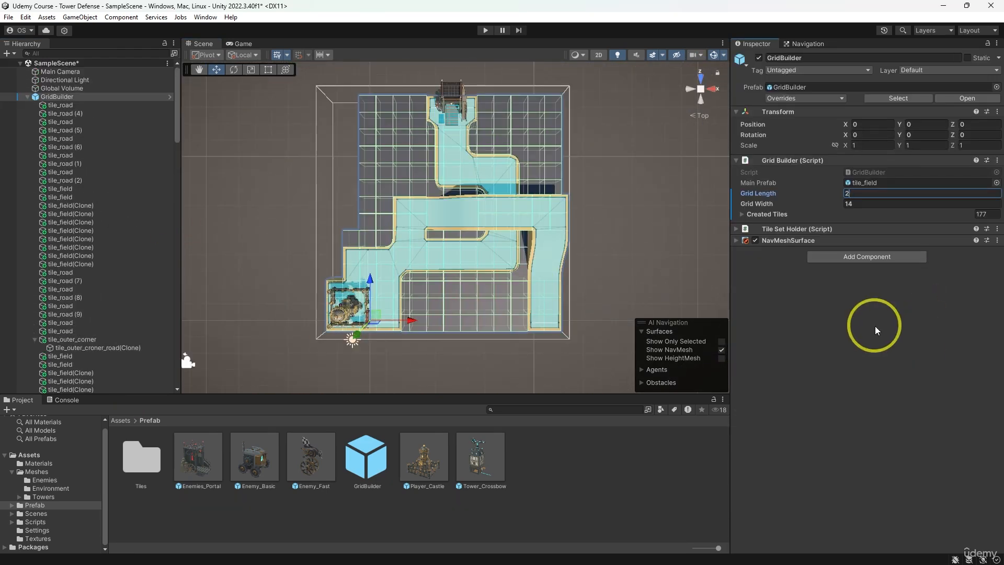
# - Set GridBuilder's Grid Length and Grid Width to 20 and check its position coordinates
pyautogui.moveTo(889, 204); pyautogui.dragTo(717, 202)
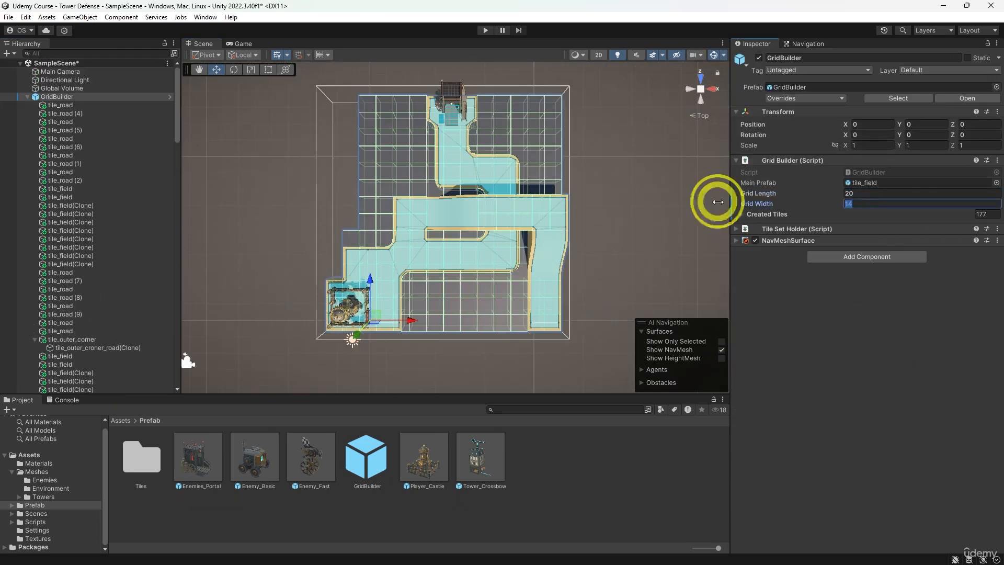
pyautogui.write('20')
pyautogui.click(847, 536)
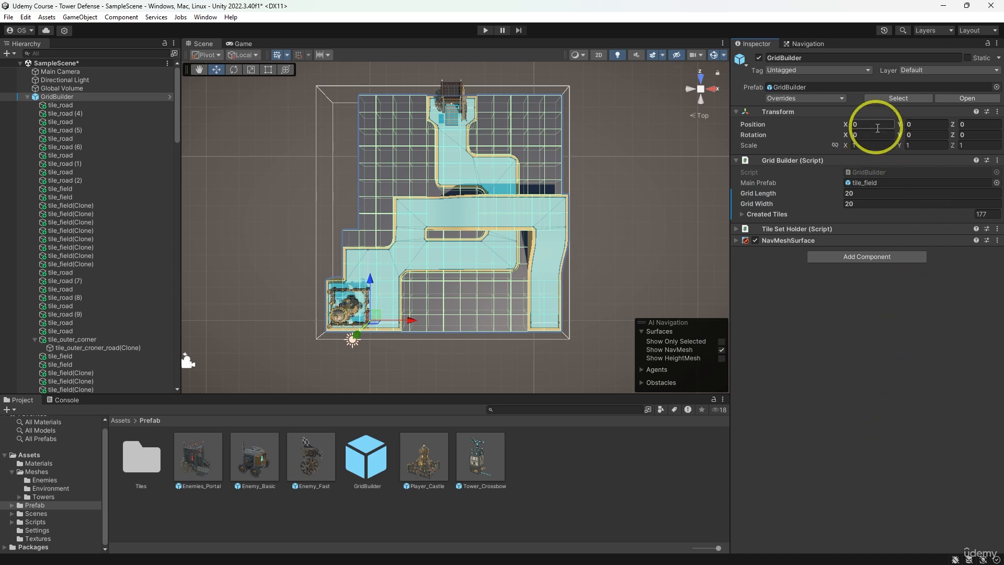
pyautogui.click(913, 124)
pyautogui.click(968, 127)
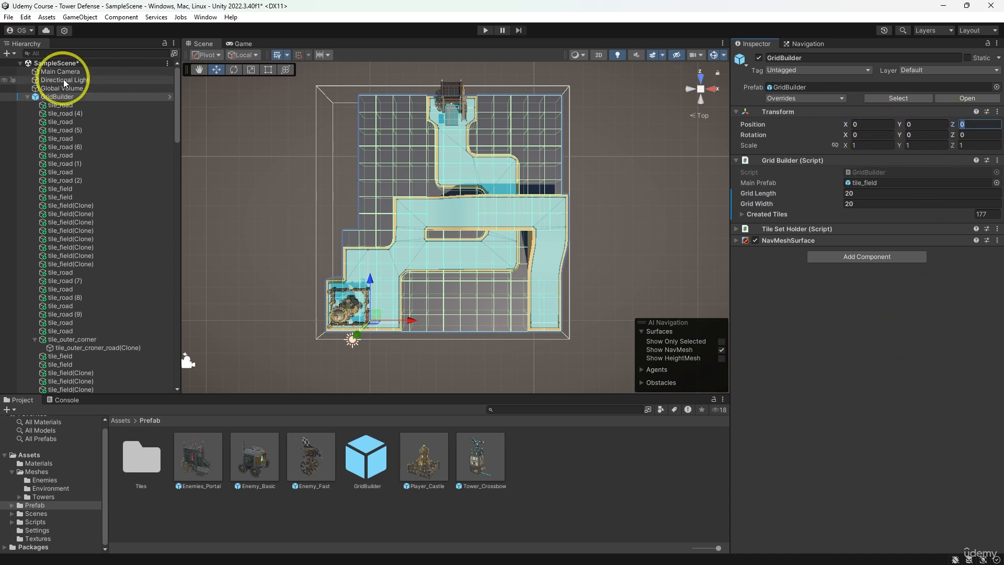
# - Rebuild the tile grid from the Grid Builder component at its 20 by 20 size
pyautogui.rightClick(799, 160)
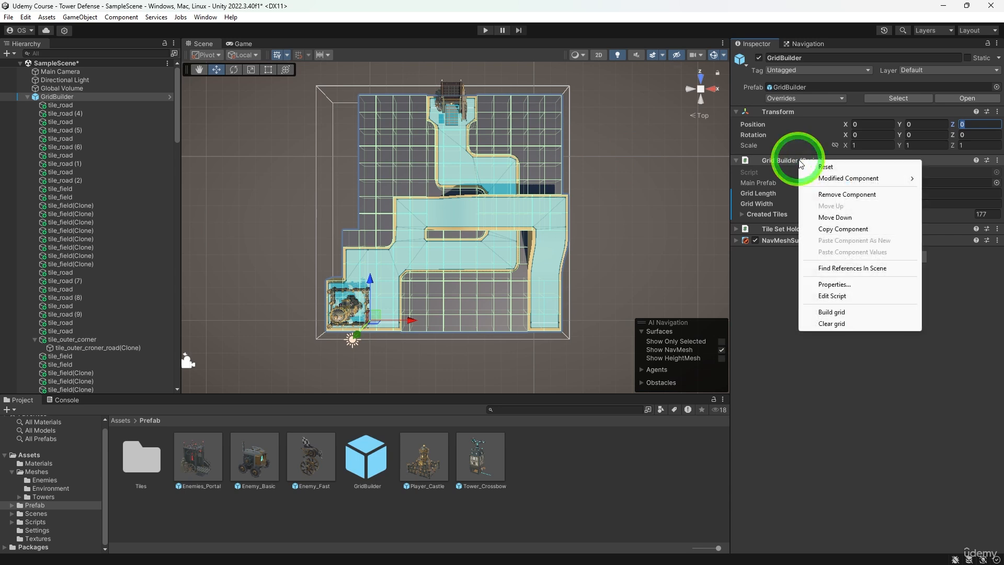
pyautogui.click(868, 315)
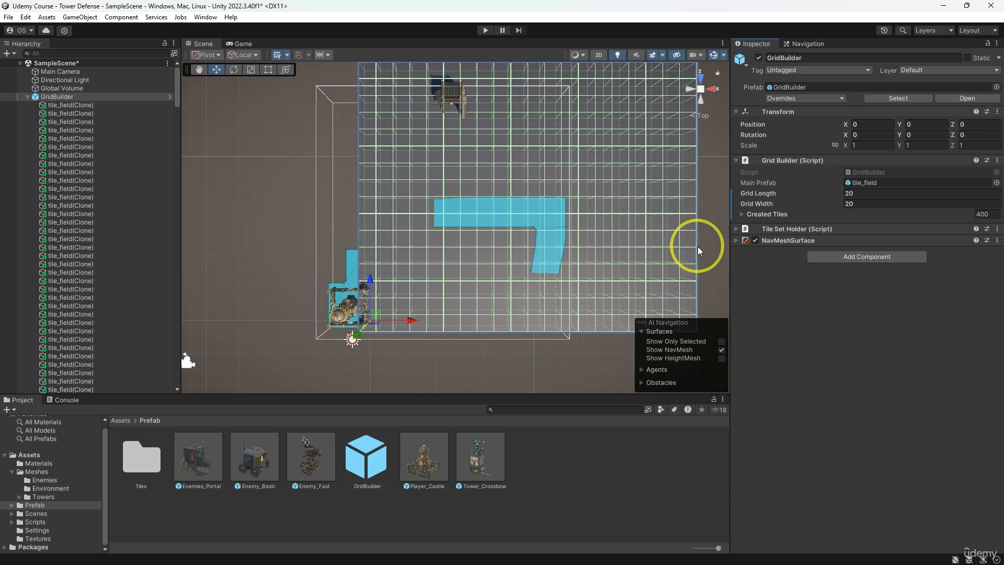
pyautogui.moveTo(661, 208); pyautogui.dragTo(563, 254, button='middle')
pyautogui.scroll(-5, 573, 241)
# - Delete the Player_Castle and Enemies_Portal objects from the scene
pyautogui.click(174, 90)
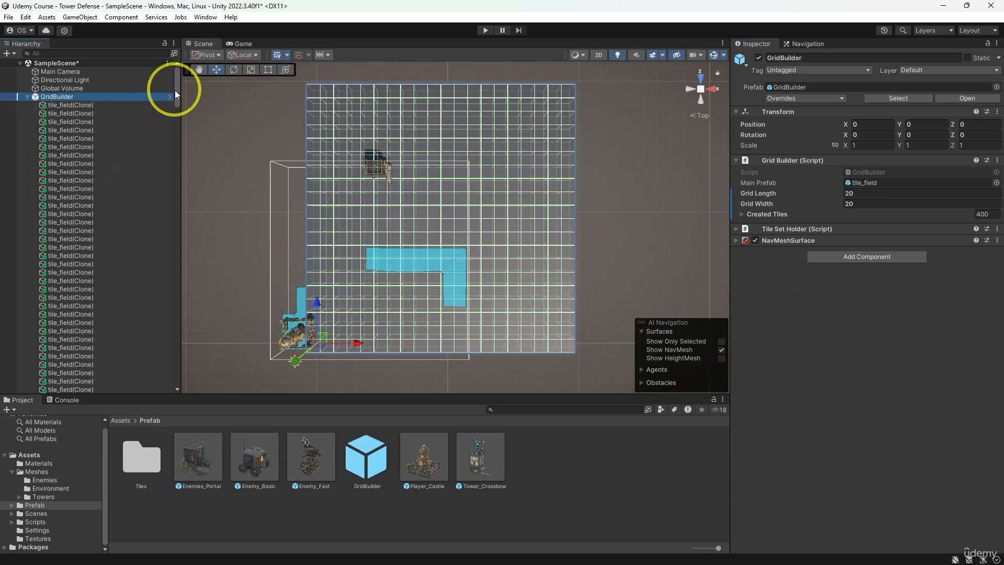
pyautogui.moveTo(175, 90); pyautogui.dragTo(142, 395)
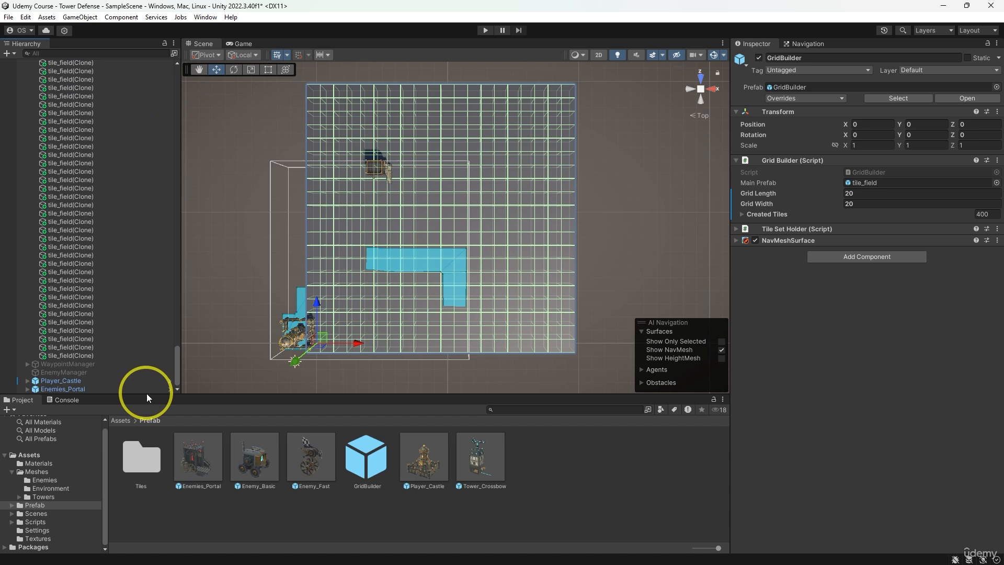
pyautogui.click(115, 382)
pyautogui.keyDown('ctrl'); pyautogui.click(115, 389); pyautogui.keyUp('ctrl')
pyautogui.press('Delete')
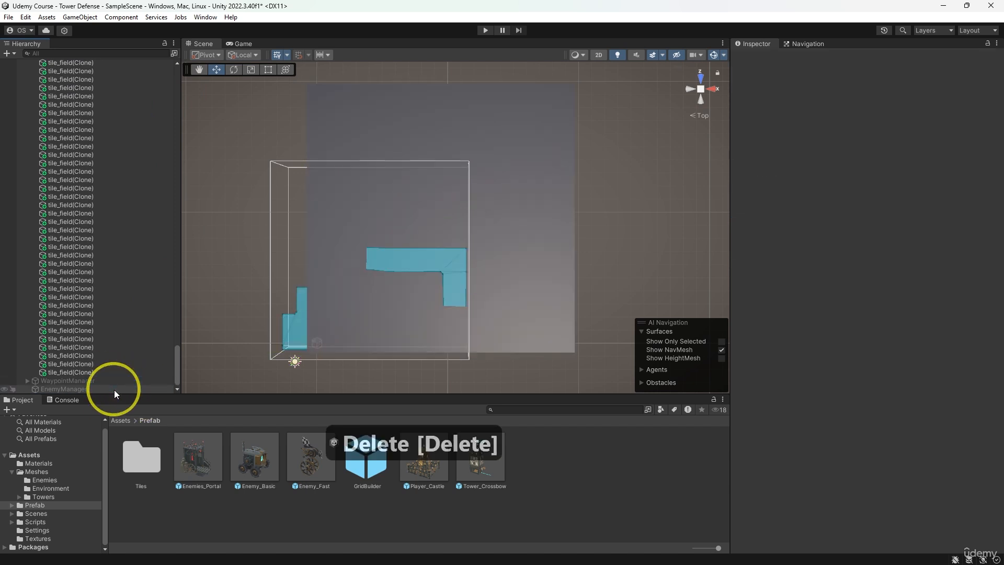
pyautogui.moveTo(176, 364); pyautogui.dragTo(128, 105)
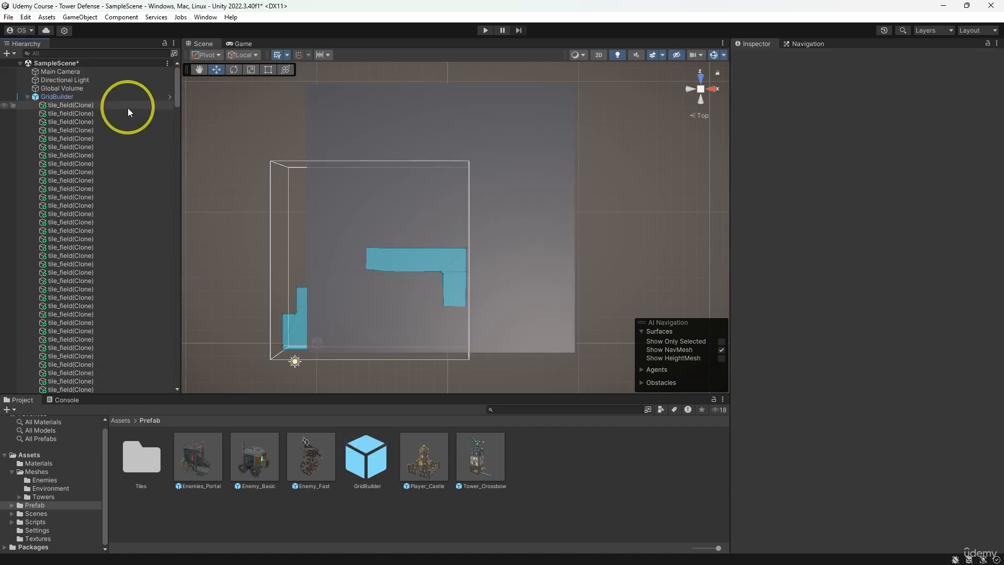
# - Show the 20 by 20 grid in an orthographic top view with GridBuilder selected to plan the road layout
pyautogui.click(126, 99)
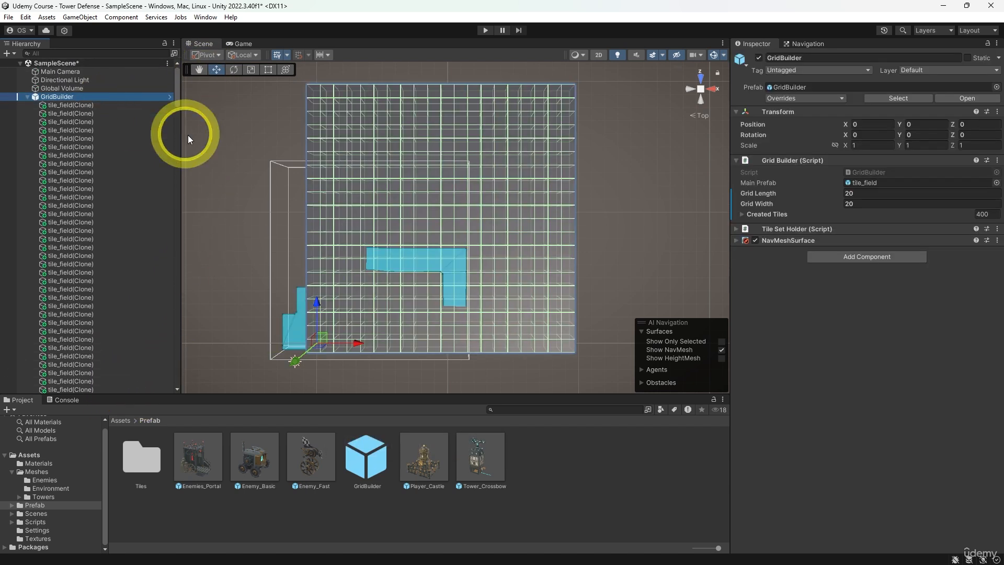
pyautogui.click(704, 86)
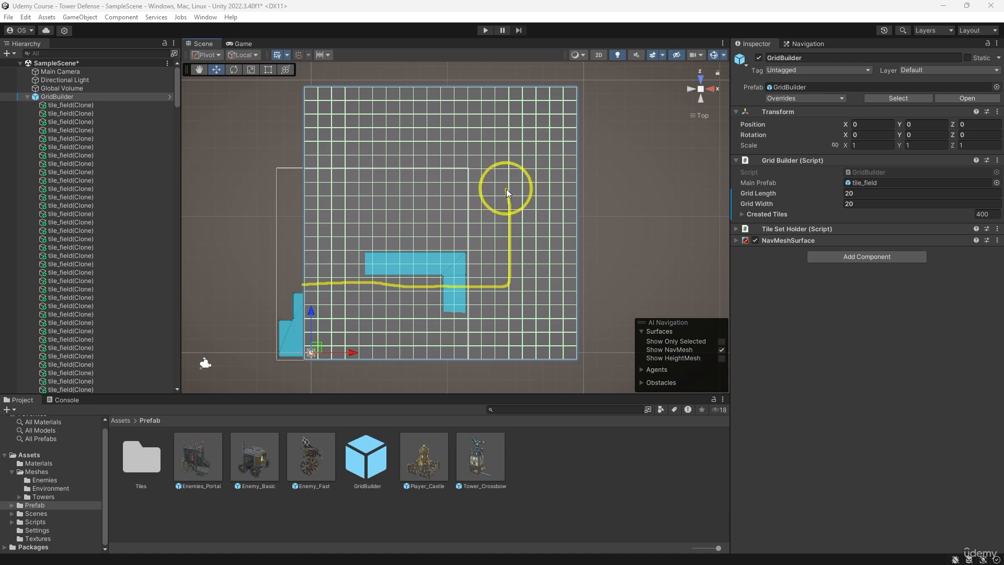
pyautogui.moveTo(560, 344)
pyautogui.mouseDown()
pyautogui.moveTo(552, 238)
pyautogui.moveTo(400, 233)
pyautogui.mouseUp()
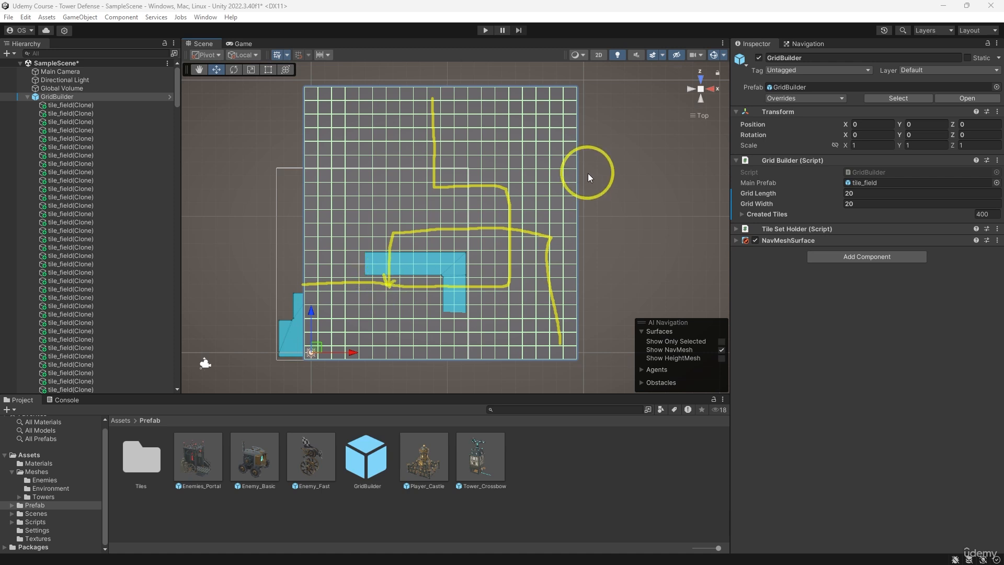
pyautogui.press('Escape')
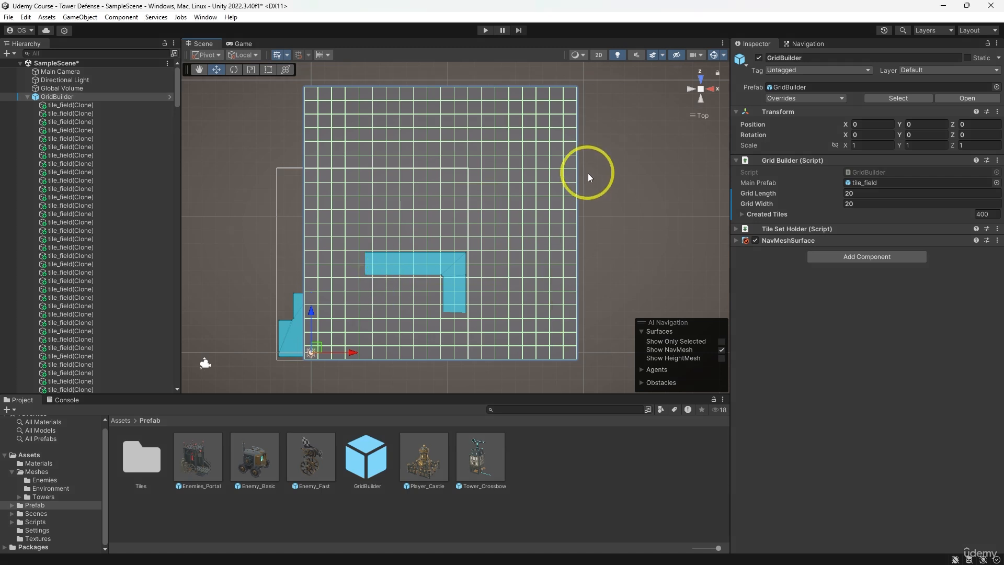
# - Duplicate the 3 by 3 block of field tiles at the grid's left edge and move the copy three tiles left, outside the grid
pyautogui.click(312, 285)
pyautogui.click(316, 265)
pyautogui.click(317, 257)
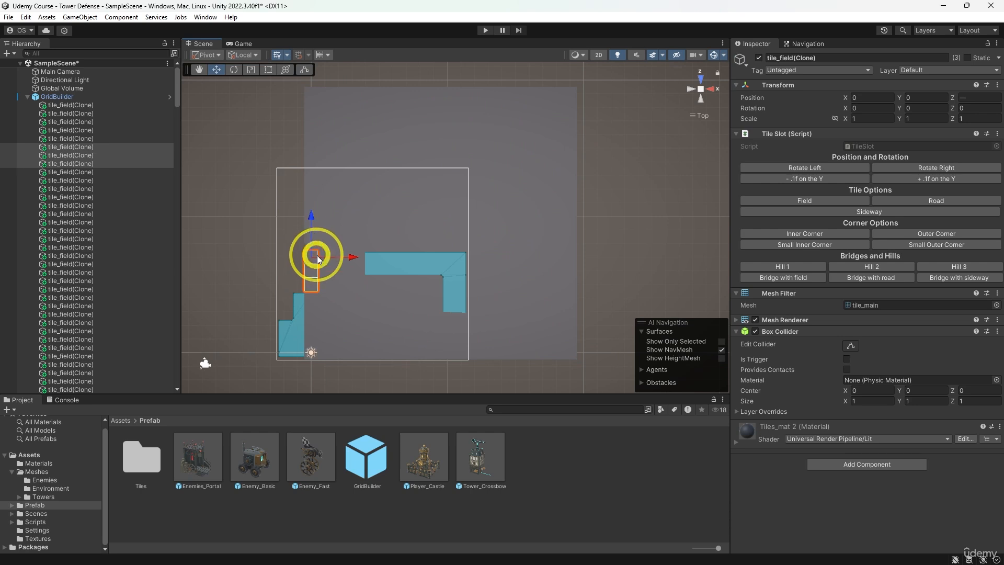
pyautogui.keyDown('ctrl'); pyautogui.click(325, 263); pyautogui.keyUp('ctrl')
pyautogui.keyDown('ctrl'); pyautogui.click(325, 273); pyautogui.keyUp('ctrl')
pyautogui.keyDown('ctrl'); pyautogui.click(324, 287); pyautogui.keyUp('ctrl')
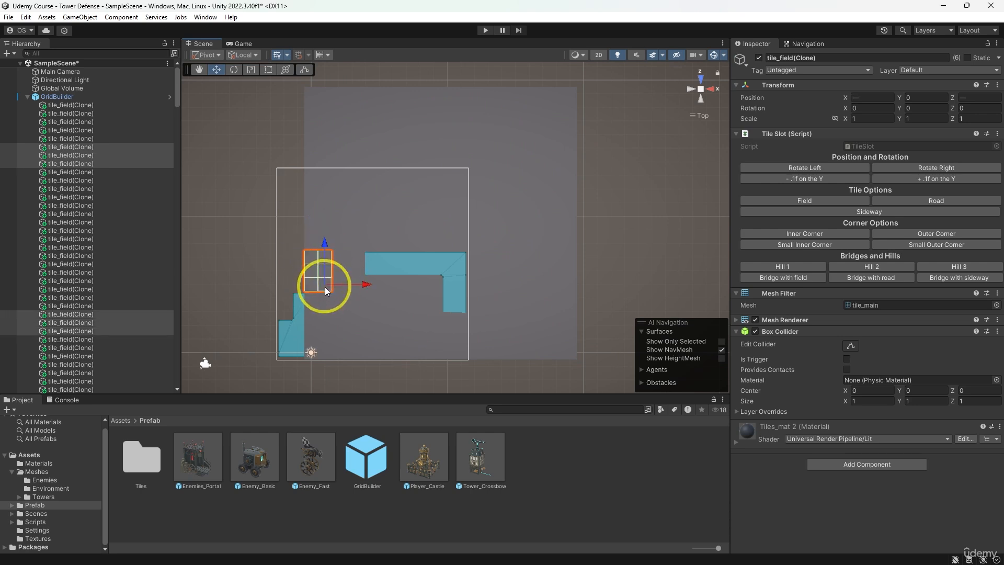
pyautogui.keyDown('ctrl'); pyautogui.click(338, 286); pyautogui.keyUp('ctrl')
pyautogui.keyDown('ctrl'); pyautogui.click(341, 272); pyautogui.keyUp('ctrl')
pyautogui.keyDown('ctrl'); pyautogui.click(344, 257); pyautogui.keyUp('ctrl')
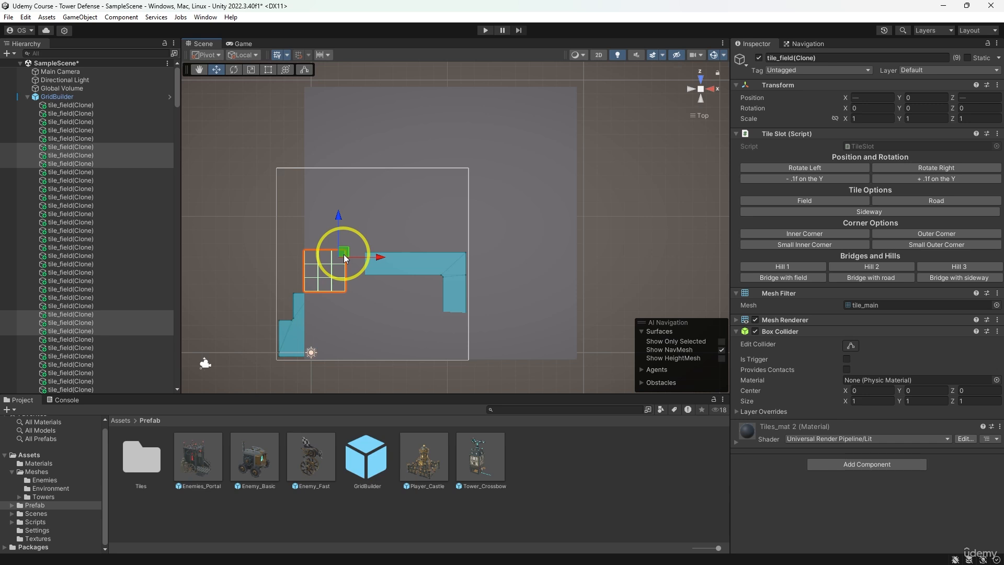
pyautogui.hotkey('ctrl', 'd')
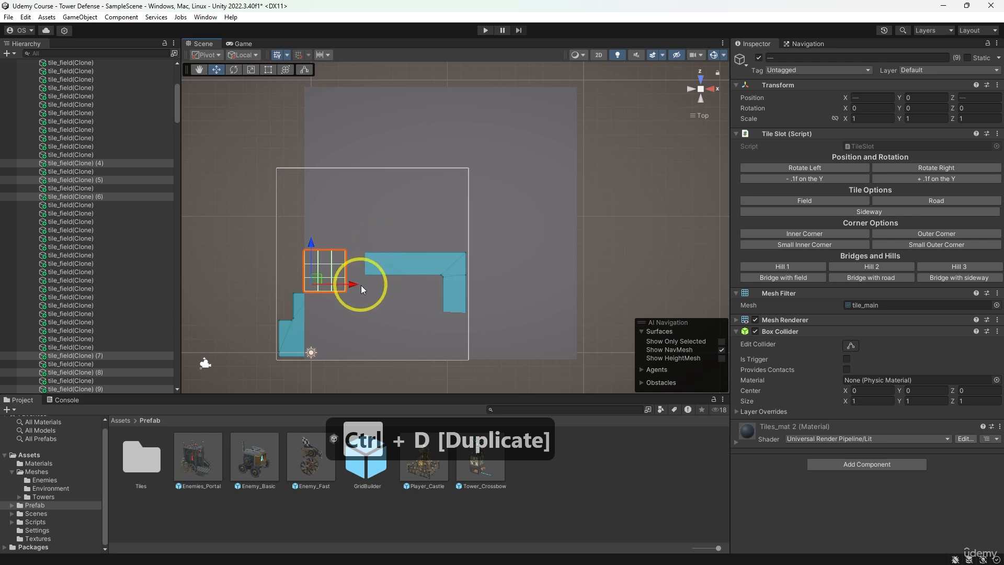
pyautogui.moveTo(362, 285); pyautogui.dragTo(318, 287)
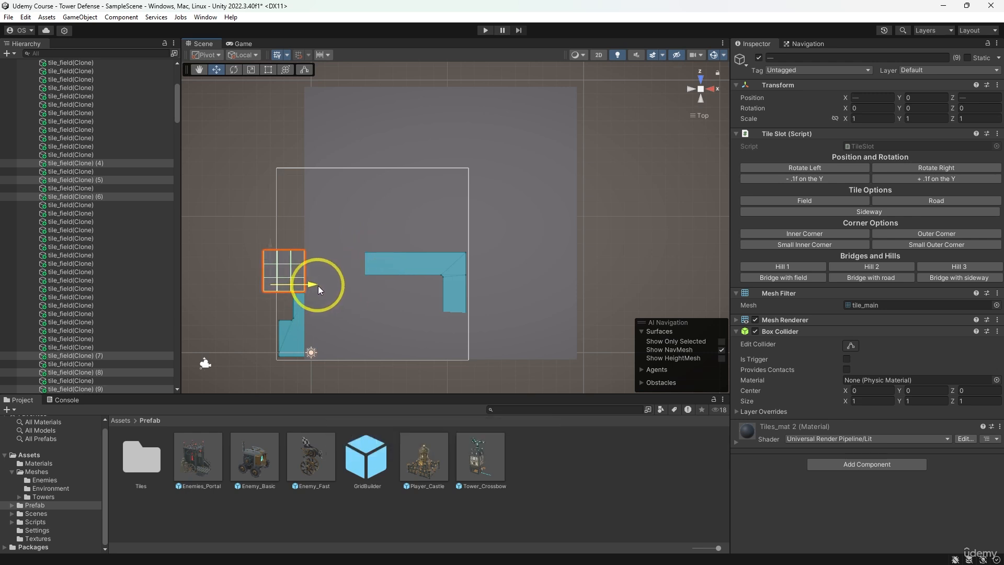
pyautogui.moveTo(269, 198); pyautogui.dragTo(297, 194, button='middle')
pyautogui.scroll(6, 152, 114)
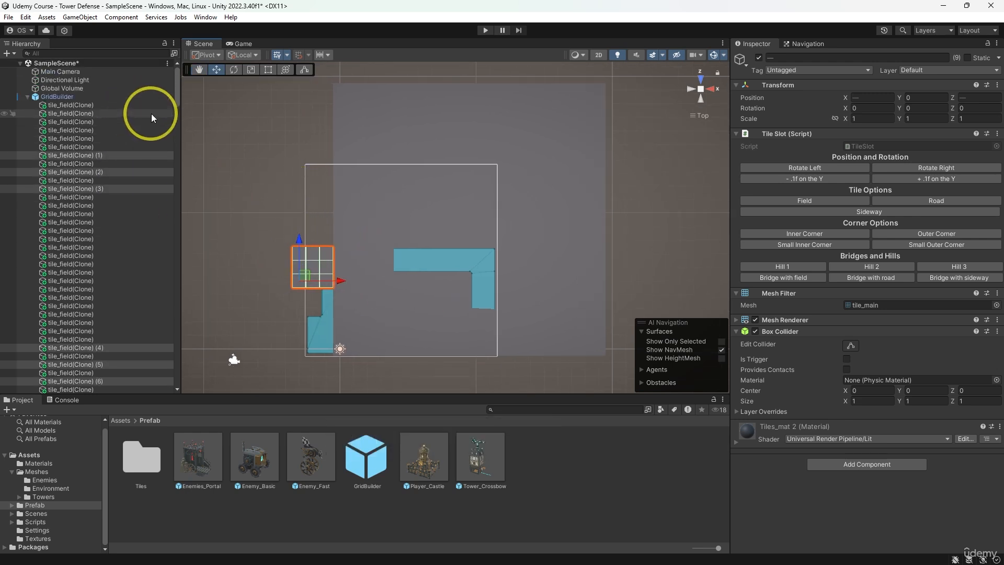
# - Select GridBuilder and lock the Inspector on it
pyautogui.click(120, 97)
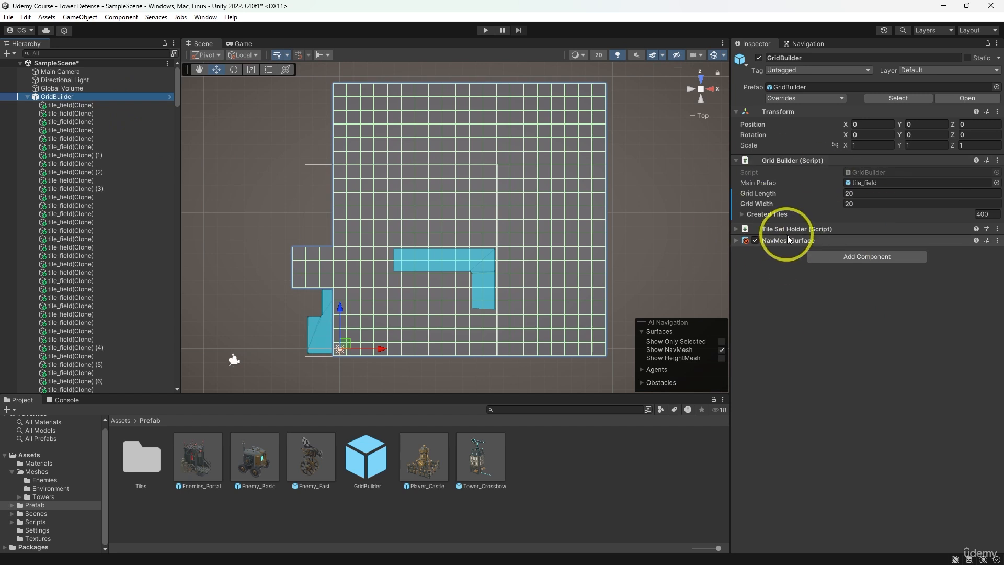
pyautogui.scroll(-3, 104, 288)
pyautogui.scroll(2, 269, 300)
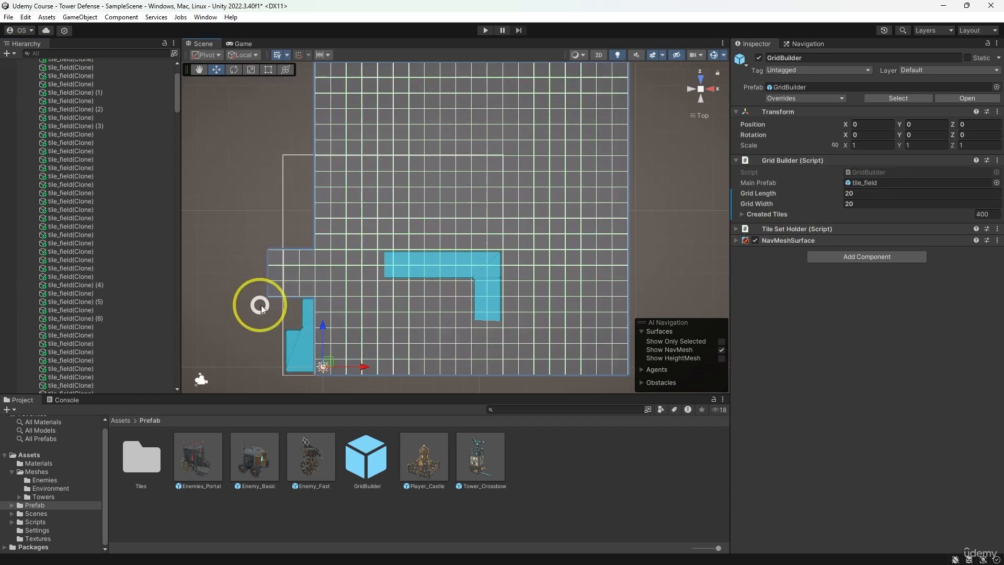
pyautogui.moveTo(262, 305); pyautogui.dragTo(310, 290, button='middle')
pyautogui.click(987, 44)
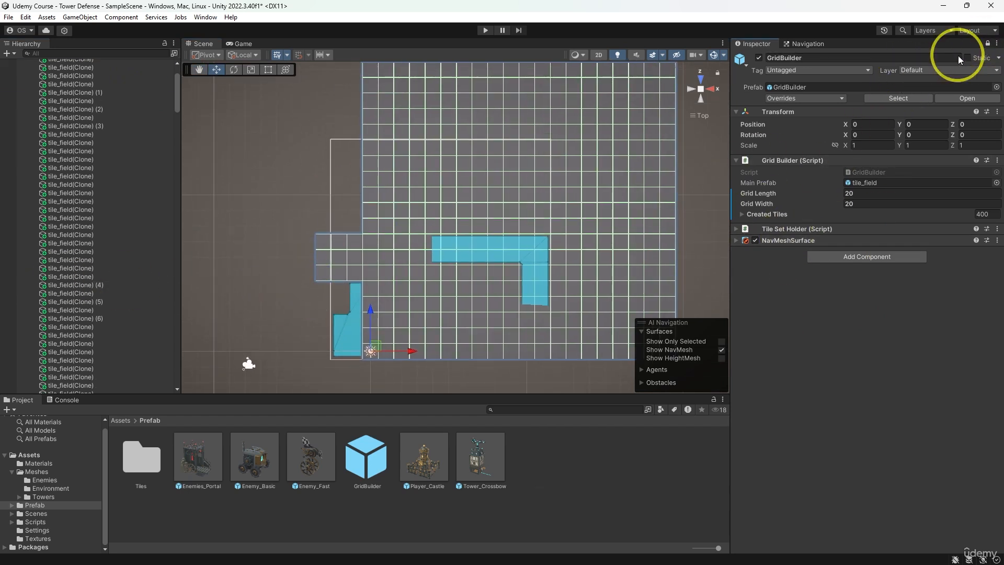
# - Select the nine duplicated tiles beside the grid, check GridBuilder's Created Tiles count, and clear the selection
pyautogui.click(361, 277)
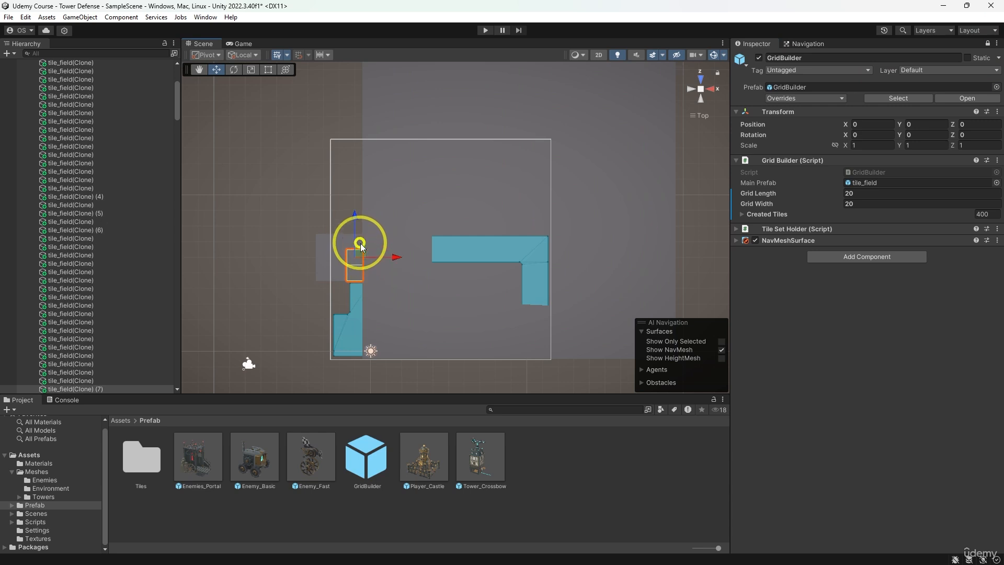
pyautogui.keyDown('ctrl'); pyautogui.click(343, 246); pyautogui.keyUp('ctrl')
pyautogui.keyDown('ctrl'); pyautogui.click(342, 274); pyautogui.keyUp('ctrl')
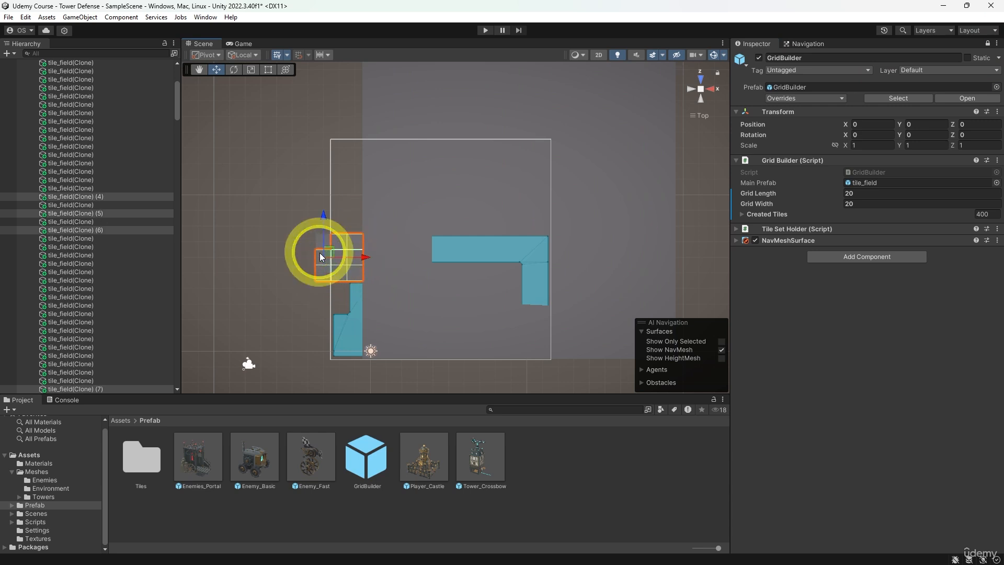
pyautogui.click(331, 241)
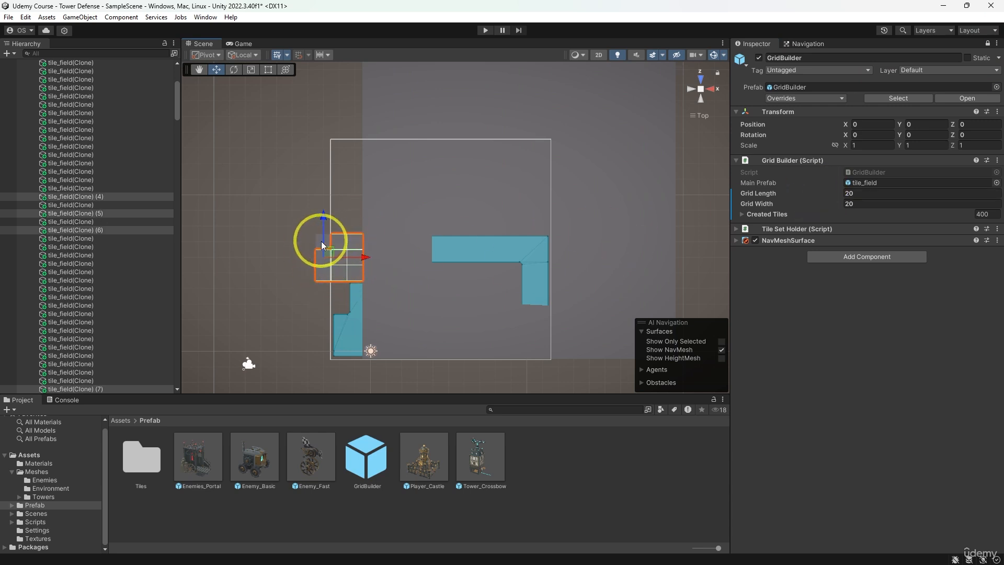
pyautogui.keyDown('ctrl'); pyautogui.click(320, 242); pyautogui.keyUp('ctrl')
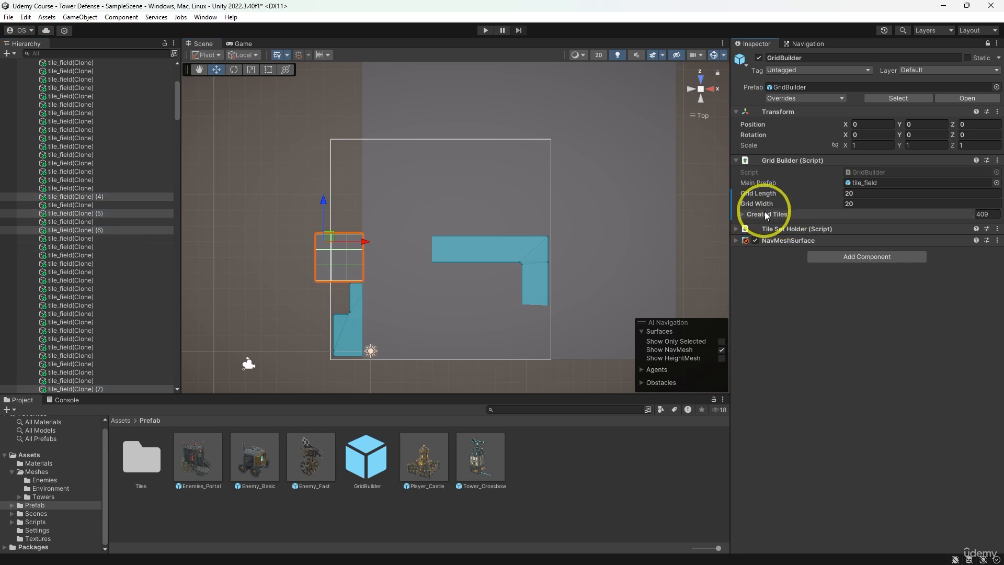
pyautogui.click(717, 246)
pyautogui.moveTo(707, 244); pyautogui.dragTo(659, 245, button='middle')
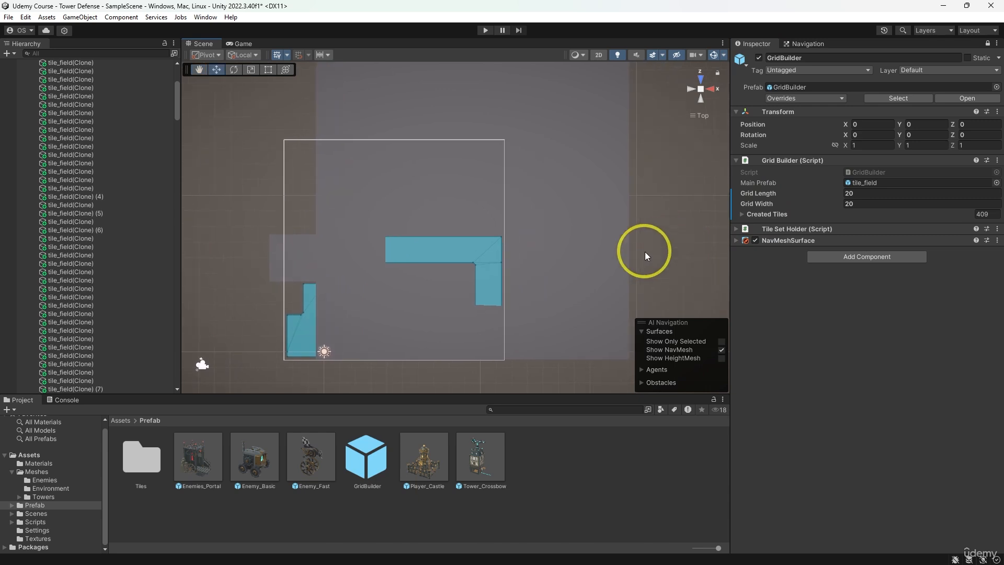
# - Unlock the Inspector, turn the nine duplicated tiles outside the grid into Road tiles, and lower them by 0.1 on Y
pyautogui.click(313, 273)
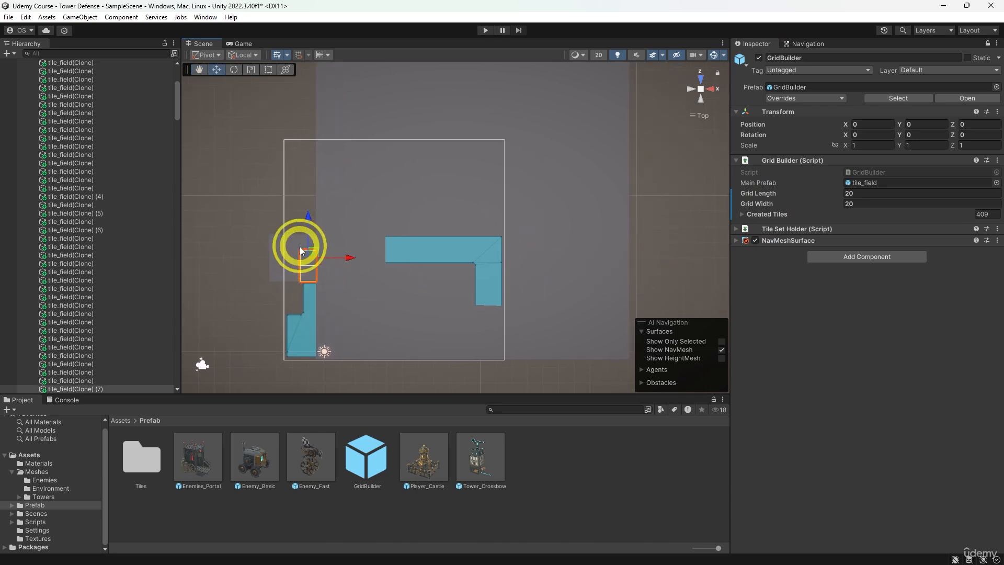
pyautogui.keyDown('ctrl'); pyautogui.click(292, 242); pyautogui.keyUp('ctrl')
pyautogui.scroll(3, 310, 246)
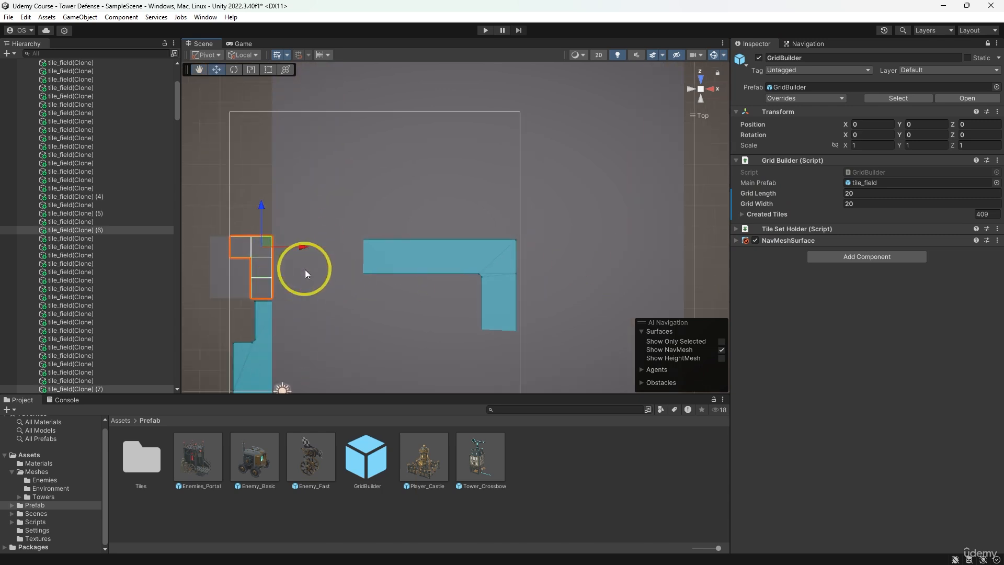
pyautogui.moveTo(306, 269); pyautogui.dragTo(503, 262, button='middle')
pyautogui.keyDown('ctrl'); pyautogui.click(403, 298); pyautogui.keyUp('ctrl')
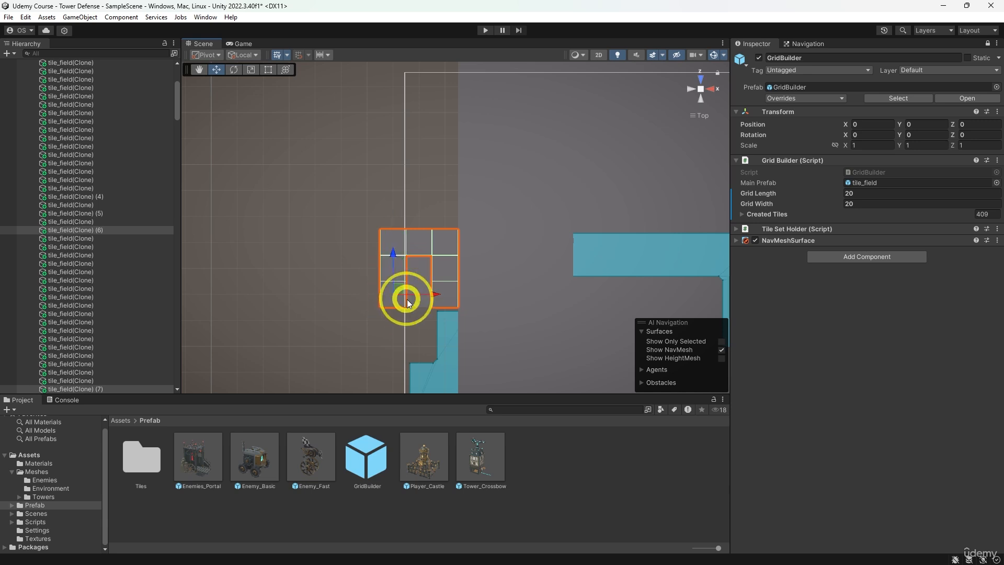
pyautogui.keyDown('ctrl'); pyautogui.click(425, 270); pyautogui.keyUp('ctrl')
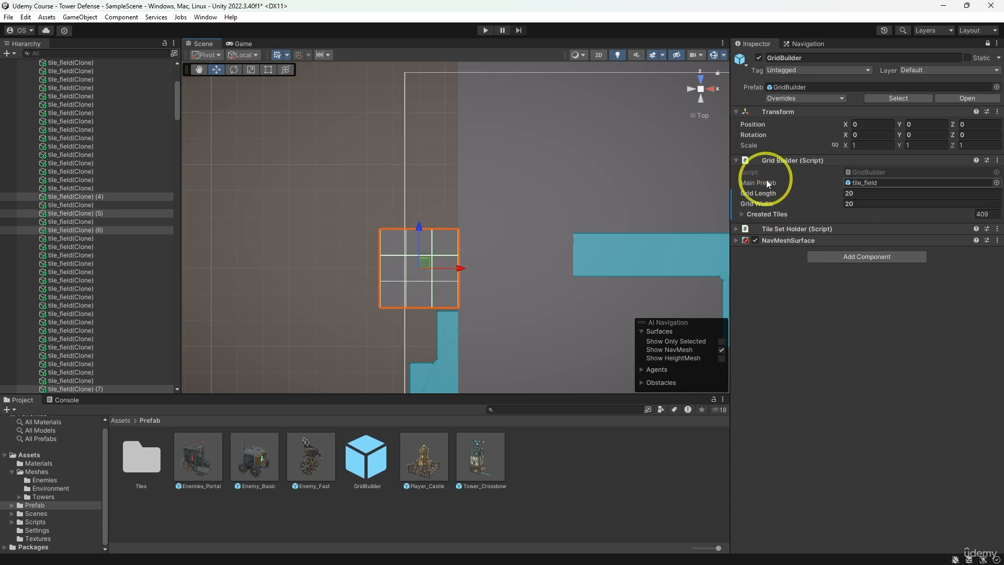
pyautogui.click(988, 45)
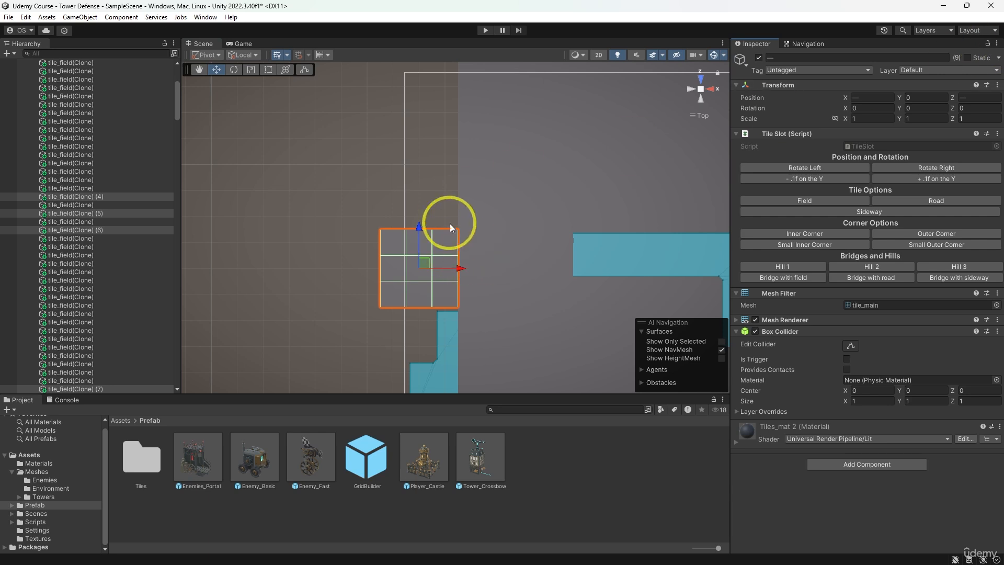
pyautogui.moveTo(572, 251); pyautogui.dragTo(463, 246, button='middle')
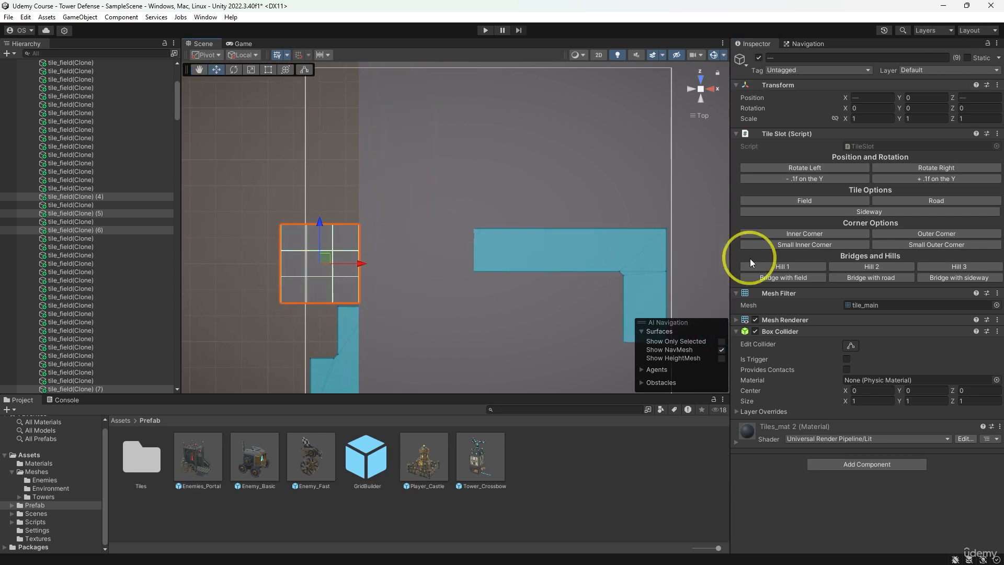
pyautogui.click(901, 200)
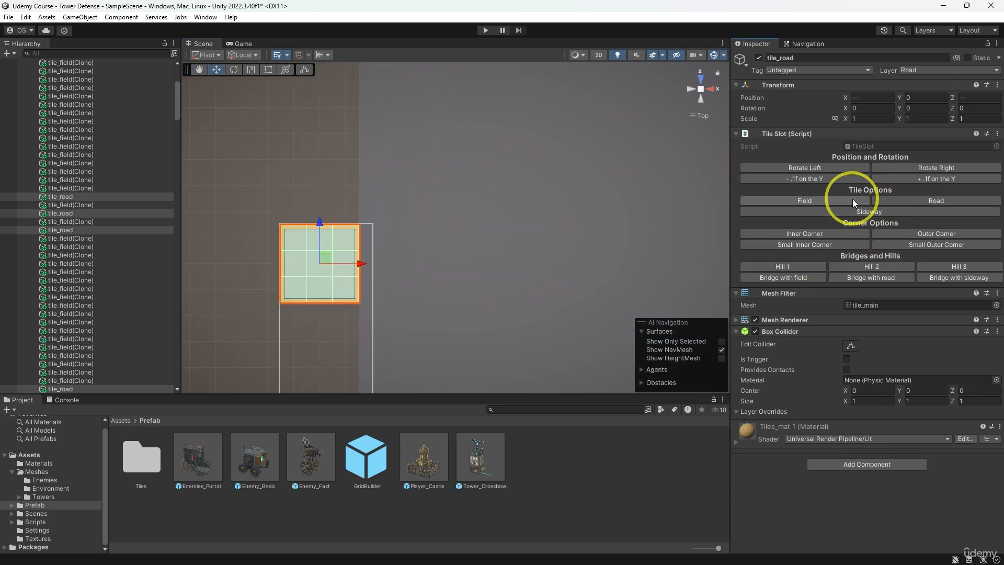
pyautogui.click(819, 180)
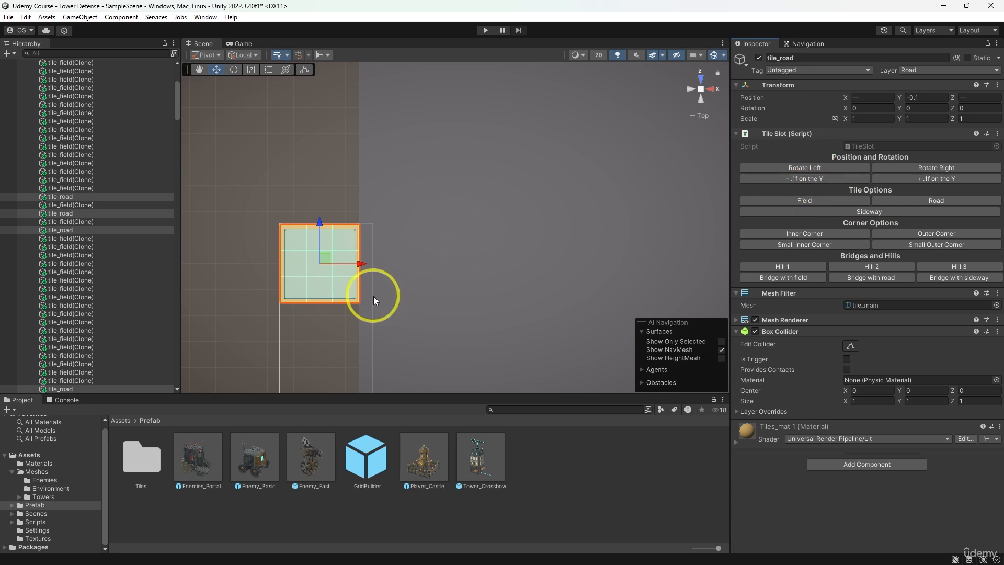
# - Convert a winding path of 30 field tiles into Road, from the 3 by 3 block: 14 along +X, 5 along +Z, 5 along -X, 6 along +Z
pyautogui.click(366, 259)
pyautogui.keyDown('ctrl'); pyautogui.click(399, 268); pyautogui.keyUp('ctrl')
pyautogui.keyDown('ctrl'); pyautogui.click(425, 268); pyautogui.keyUp('ctrl')
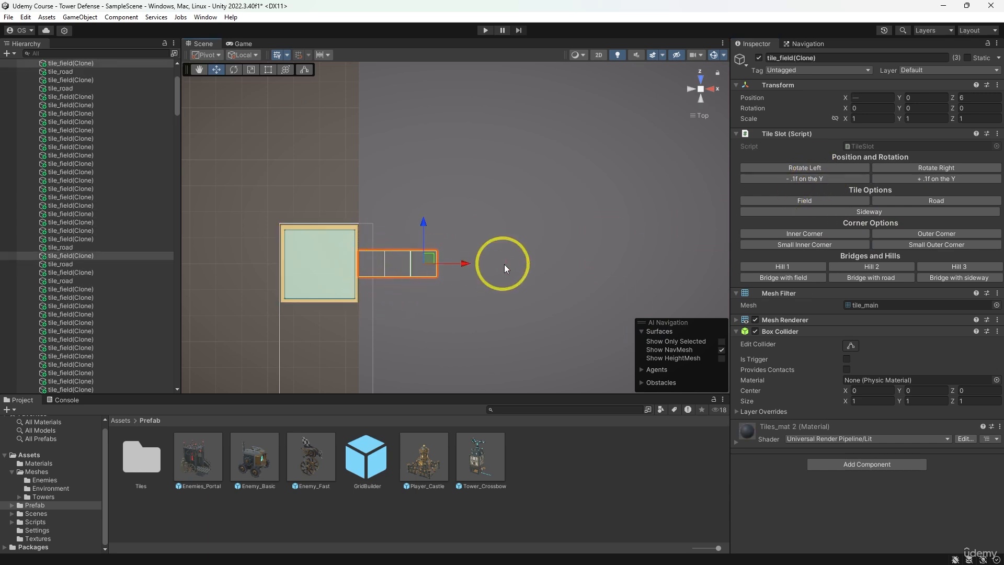
pyautogui.scroll(-7, 554, 254)
pyautogui.moveTo(582, 236); pyautogui.dragTo(461, 250, button='middle')
pyautogui.keyDown('ctrl'); pyautogui.click(327, 268); pyautogui.keyUp('ctrl')
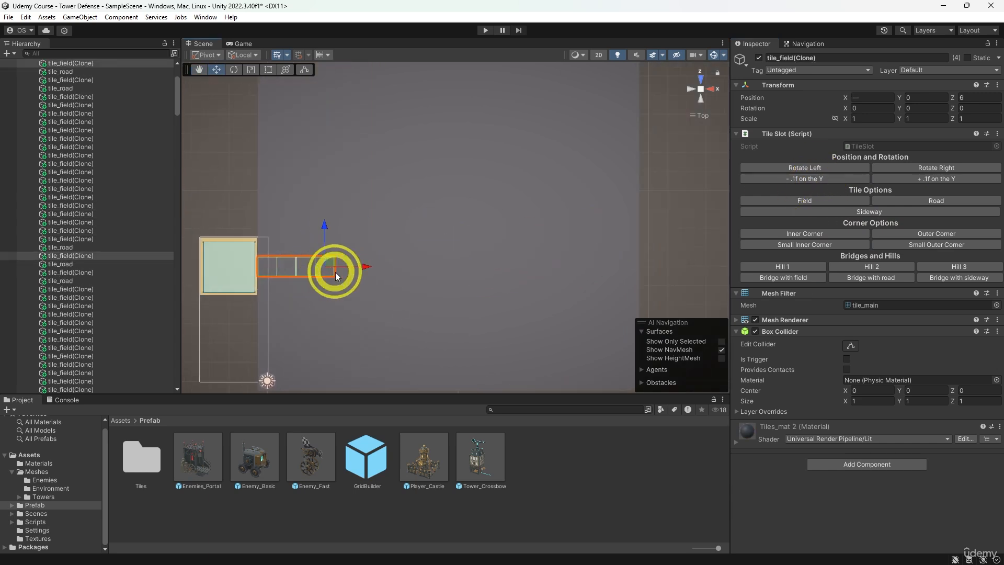
pyautogui.keyDown('ctrl'); pyautogui.click(345, 268); pyautogui.keyUp('ctrl')
pyautogui.keyDown('ctrl'); pyautogui.click(364, 268); pyautogui.keyUp('ctrl')
pyautogui.keyDown('ctrl'); pyautogui.click(382, 267); pyautogui.keyUp('ctrl')
pyautogui.keyDown('ctrl'); pyautogui.click(401, 268); pyautogui.keyUp('ctrl')
pyautogui.keyDown('ctrl'); pyautogui.click(420, 268); pyautogui.keyUp('ctrl')
pyautogui.keyDown('ctrl'); pyautogui.click(440, 268); pyautogui.keyUp('ctrl')
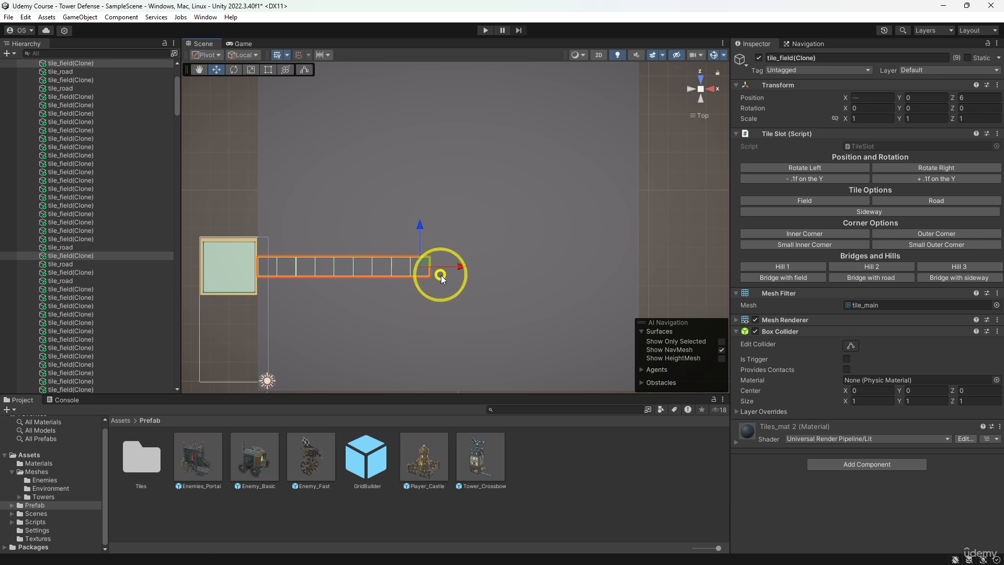
pyautogui.keyDown('ctrl'); pyautogui.click(458, 268); pyautogui.keyUp('ctrl')
pyautogui.keyDown('ctrl'); pyautogui.click(477, 268); pyautogui.keyUp('ctrl')
pyautogui.keyDown('ctrl'); pyautogui.click(496, 272); pyautogui.keyUp('ctrl')
pyautogui.keyDown('ctrl'); pyautogui.click(514, 269); pyautogui.keyUp('ctrl')
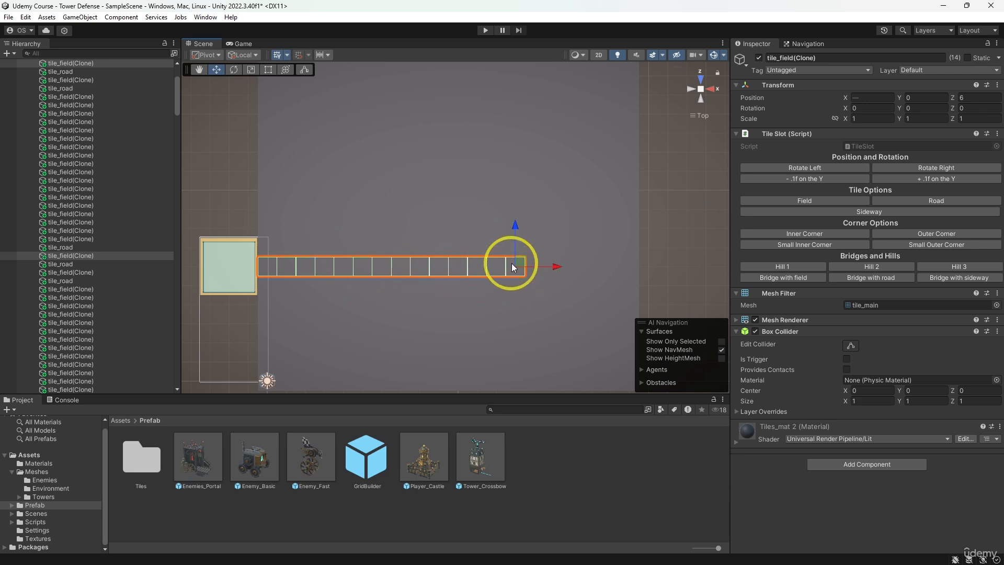
pyautogui.keyDown('ctrl'); pyautogui.click(513, 246); pyautogui.keyUp('ctrl')
pyautogui.keyDown('ctrl'); pyautogui.click(510, 227); pyautogui.keyUp('ctrl')
pyautogui.moveTo(500, 245); pyautogui.dragTo(497, 281, button='middle')
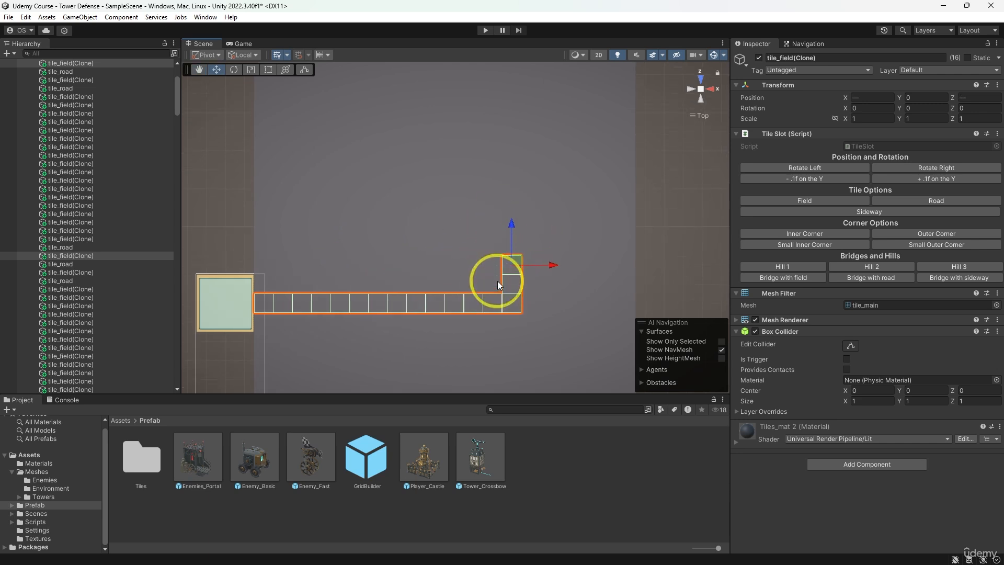
pyautogui.scroll(-2, 498, 278)
pyautogui.keyDown('ctrl'); pyautogui.click(501, 245); pyautogui.keyUp('ctrl')
pyautogui.keyDown('ctrl'); pyautogui.click(500, 222); pyautogui.keyUp('ctrl')
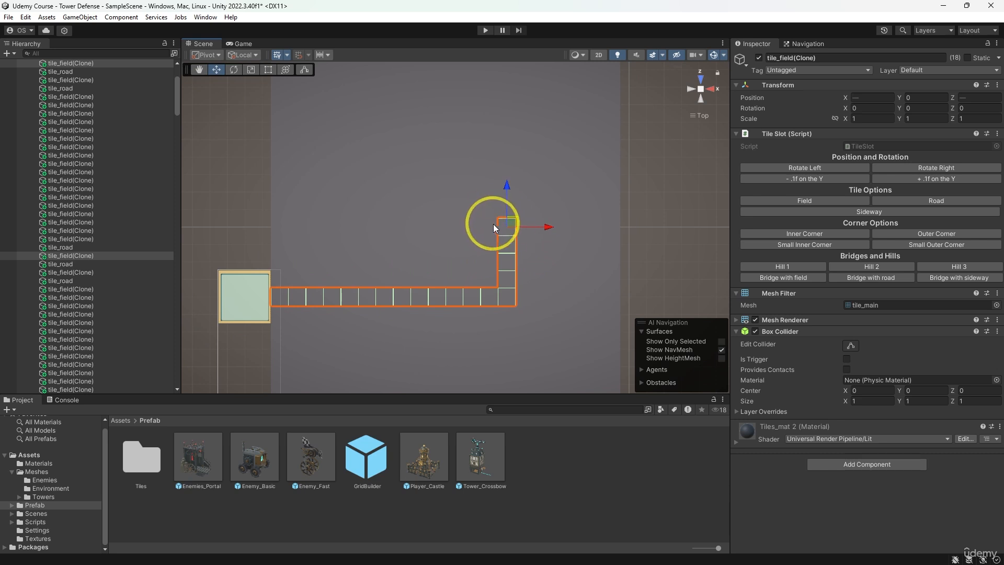
pyautogui.keyDown('ctrl'); pyautogui.click(485, 225); pyautogui.keyUp('ctrl')
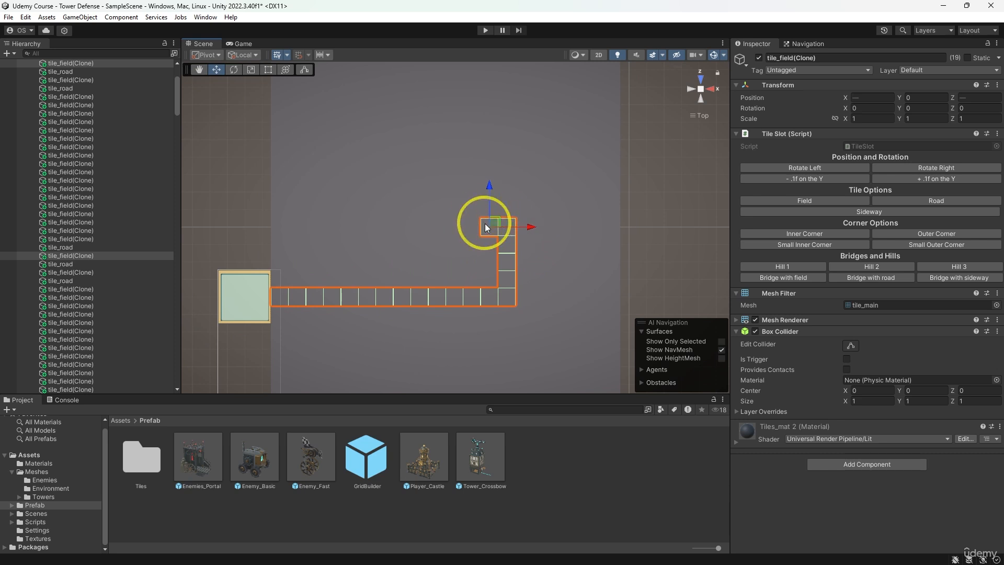
pyautogui.keyDown('ctrl'); pyautogui.click(485, 223); pyautogui.keyUp('ctrl')
pyautogui.moveTo(514, 179); pyautogui.dragTo(517, 211, button='middle')
pyautogui.keyDown('ctrl'); pyautogui.click(512, 242); pyautogui.keyUp('ctrl')
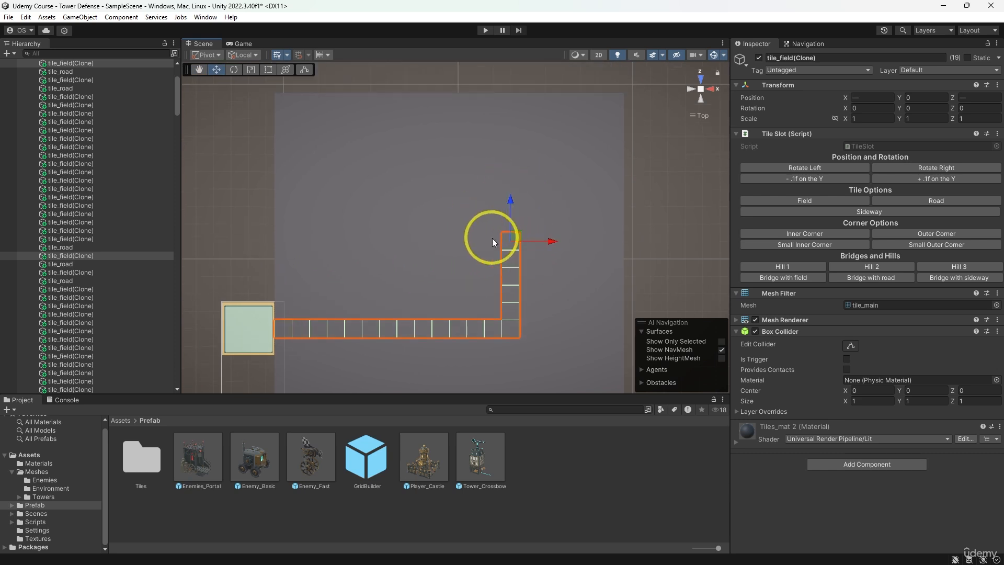
pyautogui.keyDown('ctrl'); pyautogui.click(492, 238); pyautogui.keyUp('ctrl')
pyautogui.keyDown('ctrl'); pyautogui.click(475, 243); pyautogui.keyUp('ctrl')
pyautogui.keyDown('ctrl'); pyautogui.click(444, 242); pyautogui.keyUp('ctrl')
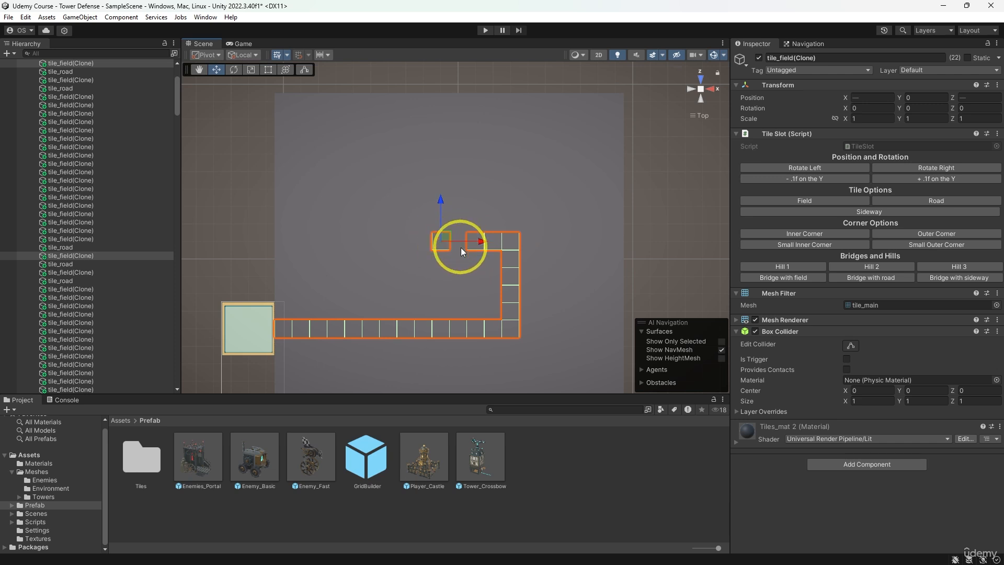
pyautogui.keyDown('ctrl'); pyautogui.click(460, 247); pyautogui.keyUp('ctrl')
pyautogui.keyDown('ctrl'); pyautogui.click(425, 245); pyautogui.keyUp('ctrl')
pyautogui.keyDown('ctrl'); pyautogui.click(427, 226); pyautogui.keyUp('ctrl')
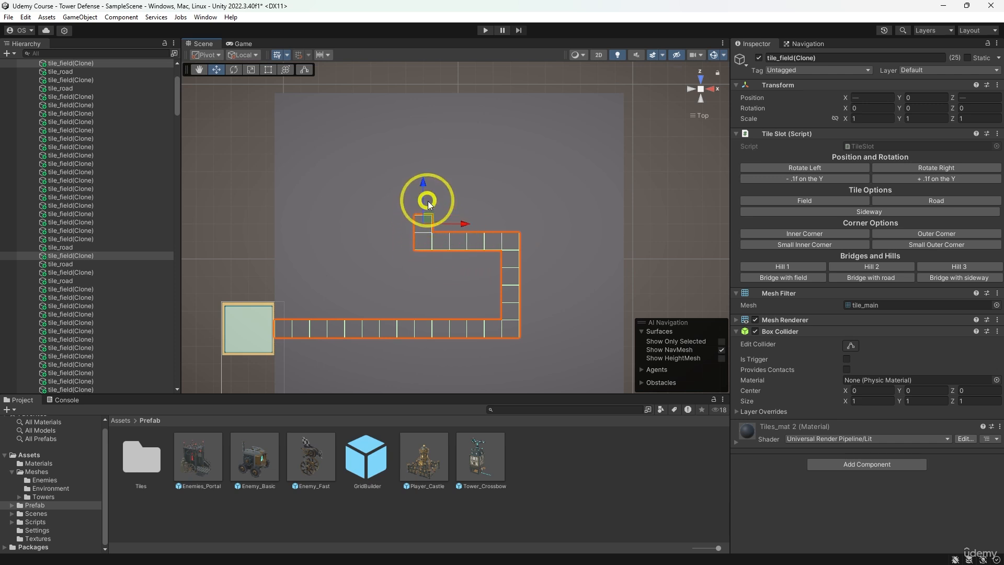
pyautogui.keyDown('ctrl'); pyautogui.click(428, 206); pyautogui.keyUp('ctrl')
pyautogui.keyDown('ctrl'); pyautogui.click(427, 189); pyautogui.keyUp('ctrl')
pyautogui.keyDown('ctrl'); pyautogui.click(429, 171); pyautogui.keyUp('ctrl')
pyautogui.keyDown('ctrl'); pyautogui.click(430, 155); pyautogui.keyUp('ctrl')
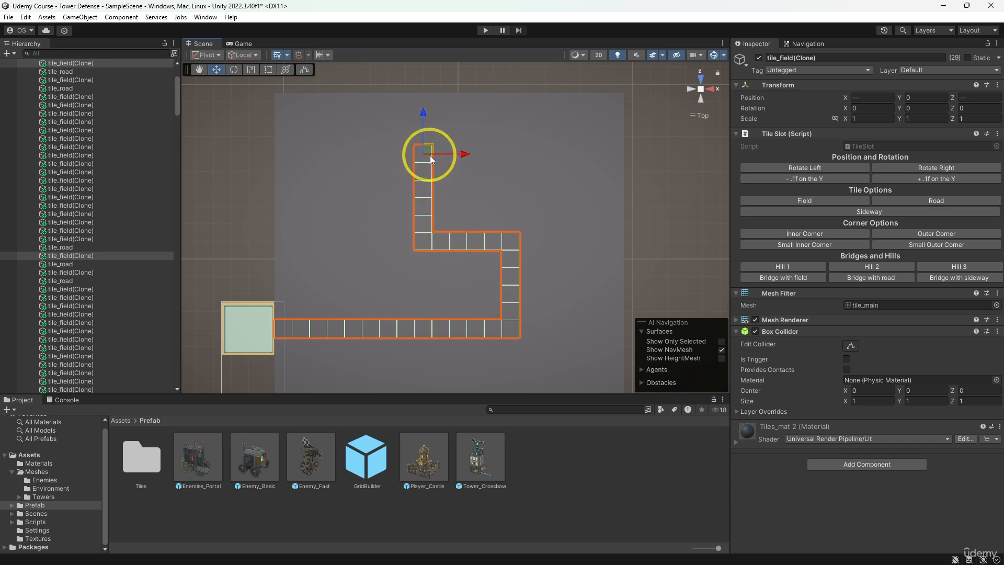
pyautogui.keyDown('ctrl'); pyautogui.click(426, 139); pyautogui.keyUp('ctrl')
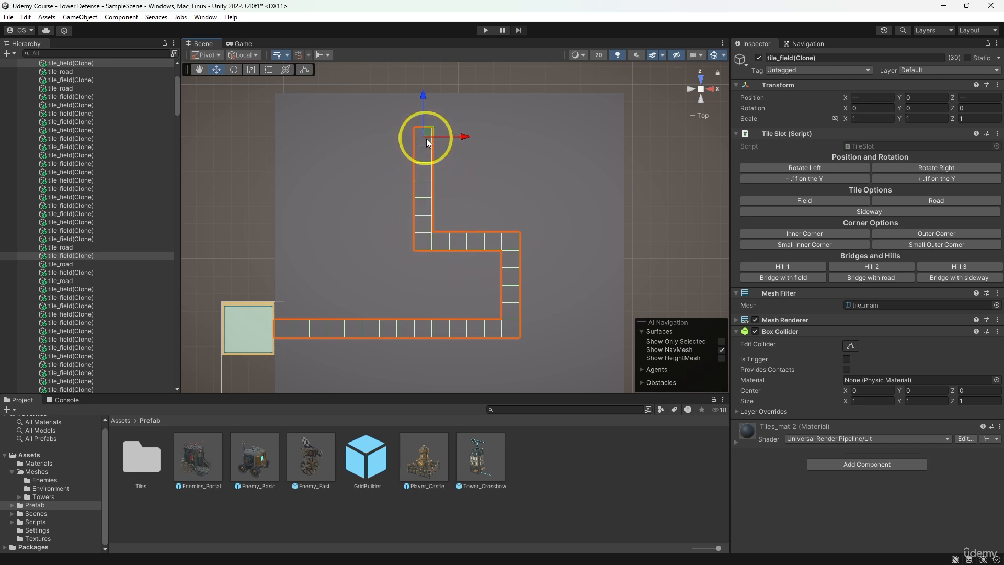
pyautogui.click(909, 200)
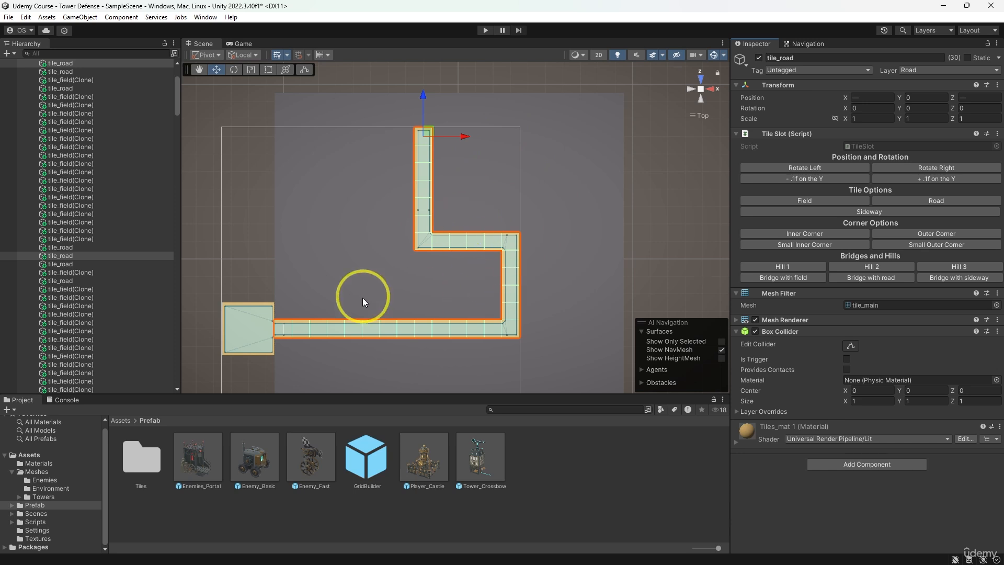
# - Turn the six field tiles at X 14 alongside the path's first vertical section into Road tiles and lower them by 0.1 on Y
pyautogui.click(526, 331)
pyautogui.keyDown('ctrl'); pyautogui.click(535, 311); pyautogui.keyUp('ctrl')
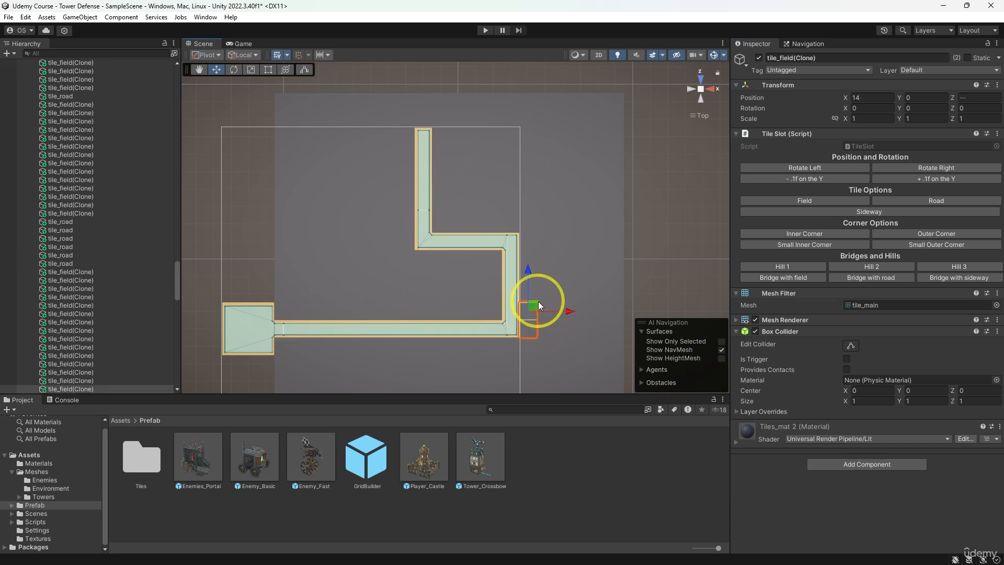
pyautogui.keyDown('ctrl'); pyautogui.click(534, 293); pyautogui.keyUp('ctrl')
pyautogui.keyDown('ctrl'); pyautogui.click(535, 272); pyautogui.keyUp('ctrl')
pyautogui.keyDown('ctrl'); pyautogui.click(536, 258); pyautogui.keyUp('ctrl')
pyautogui.keyDown('ctrl'); pyautogui.click(536, 242); pyautogui.keyUp('ctrl')
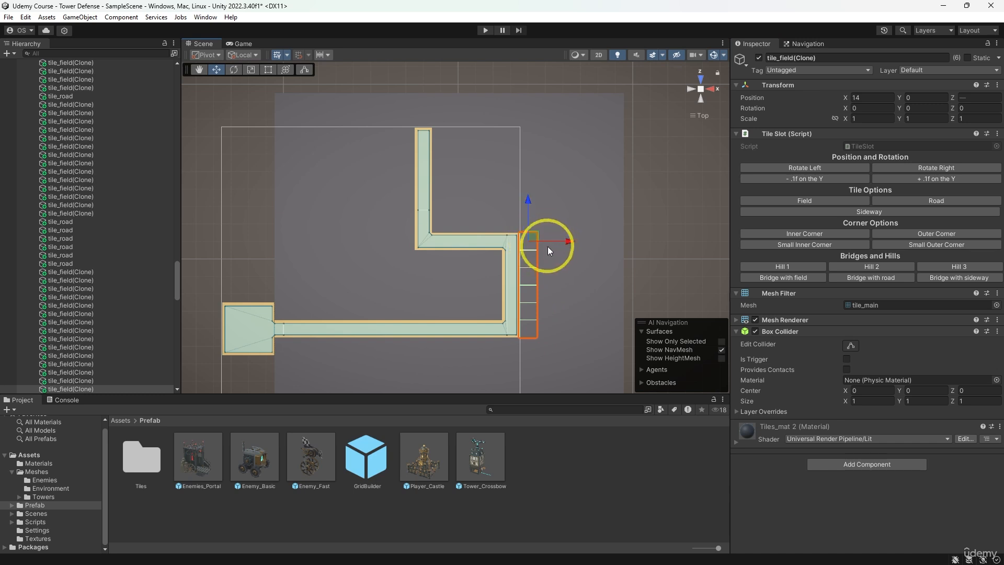
pyautogui.click(899, 202)
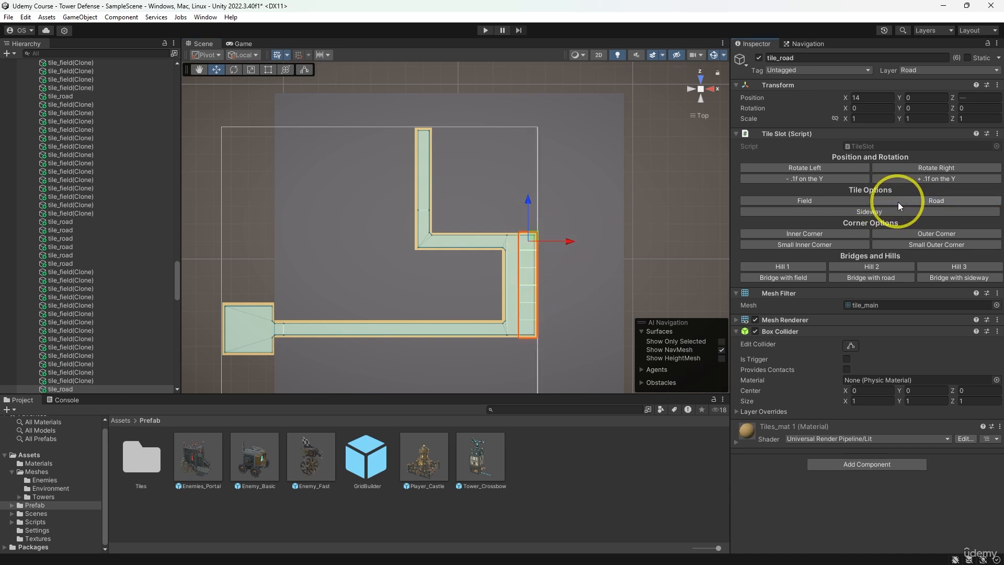
pyautogui.click(823, 178)
# - Turn the five X 13 road tiles above the lower road into Field tiles, and return the one at Z 11 to Road
pyautogui.click(510, 242)
pyautogui.keyDown('ctrl'); pyautogui.click(510, 259); pyautogui.keyUp('ctrl')
pyautogui.keyDown('ctrl'); pyautogui.click(509, 277); pyautogui.keyUp('ctrl')
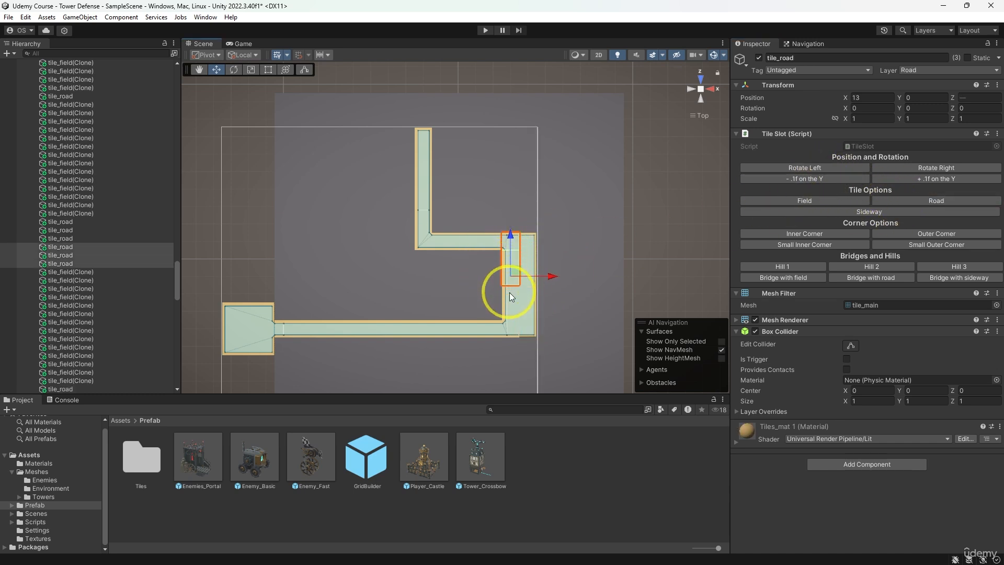
pyautogui.keyDown('ctrl'); pyautogui.click(509, 294); pyautogui.keyUp('ctrl')
pyautogui.keyDown('ctrl'); pyautogui.click(508, 315); pyautogui.keyUp('ctrl')
pyautogui.click(840, 202)
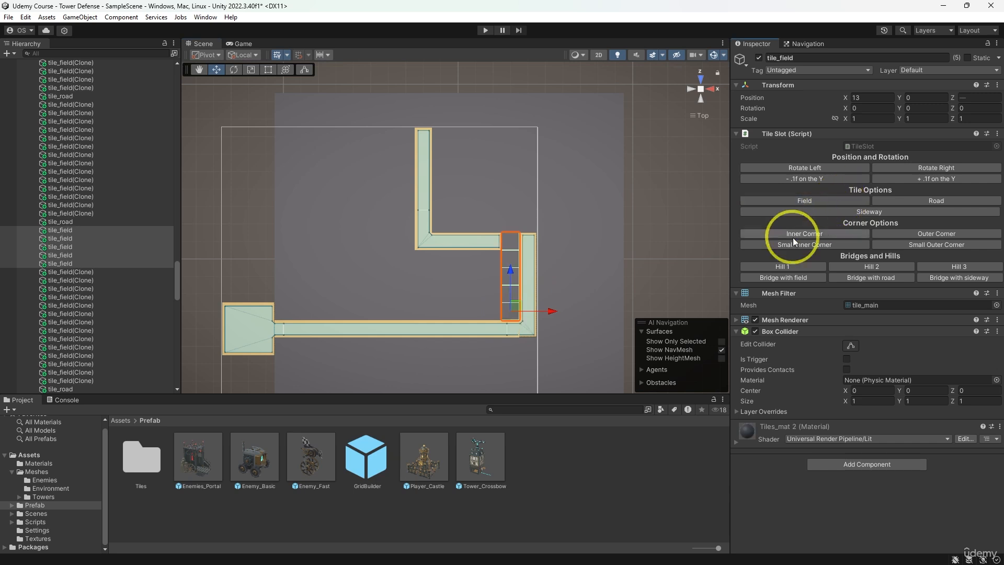
pyautogui.click(513, 244)
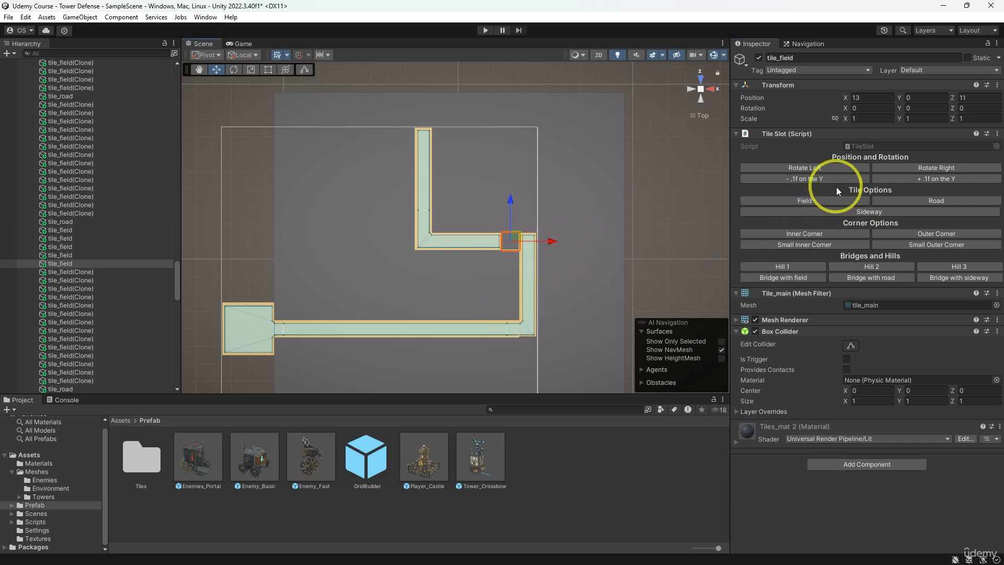
pyautogui.click(906, 202)
# - Select the 26 road tiles of the path still at Y 0, along both horizontal stretches and the upper vertical one, and lower them by 0.1 on Y
pyautogui.click(704, 91)
pyautogui.scroll(8, 511, 328)
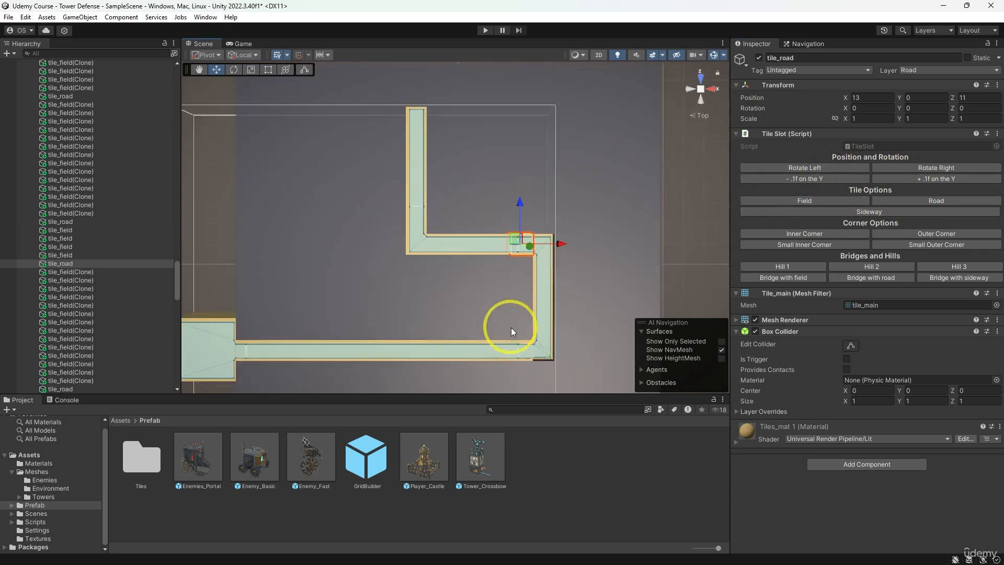
pyautogui.keyDown('alt'); pyautogui.moveTo(570, 346); pyautogui.dragTo(438, 133); pyautogui.keyUp('alt')
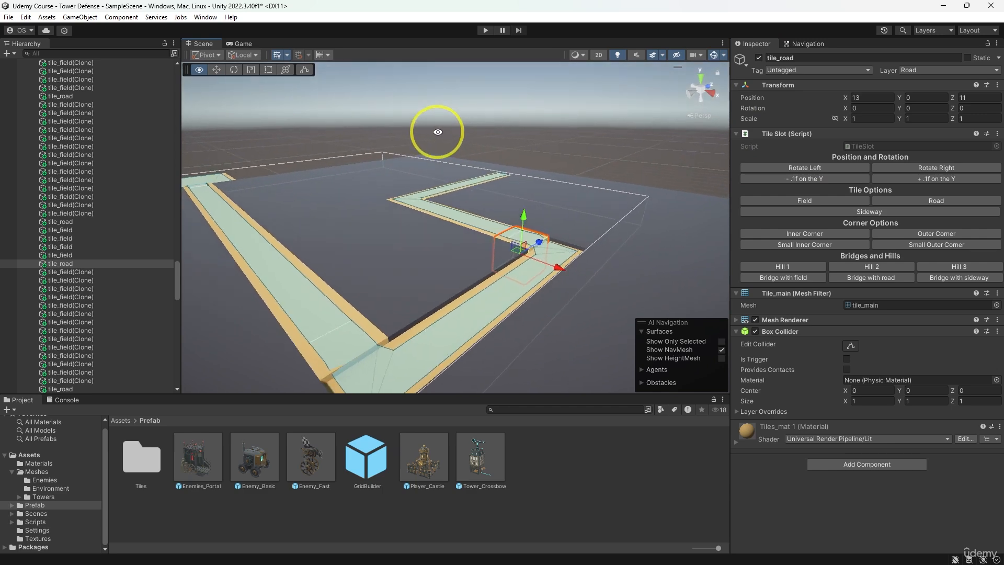
pyautogui.moveTo(449, 194); pyautogui.dragTo(461, 173, button='middle')
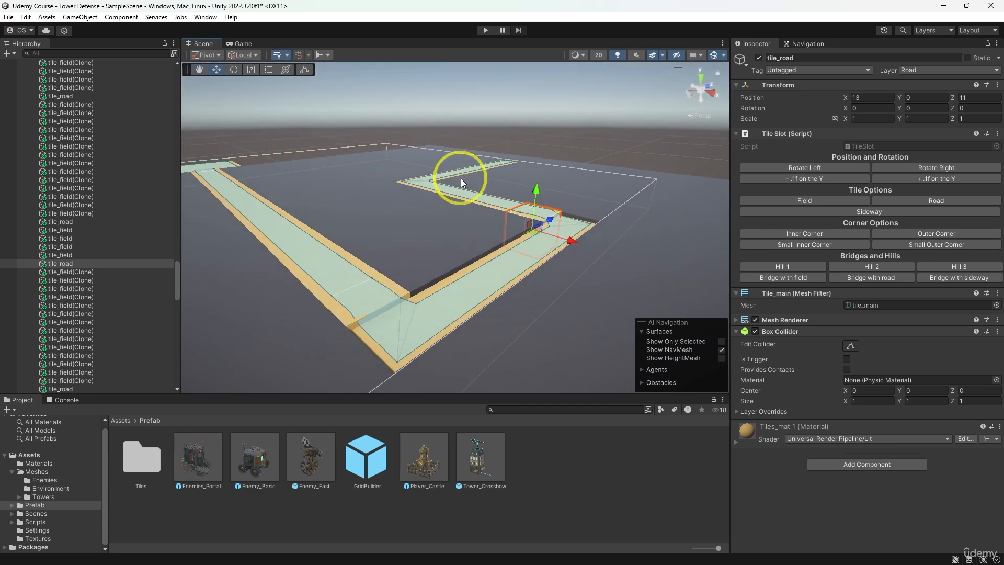
pyautogui.click(701, 90)
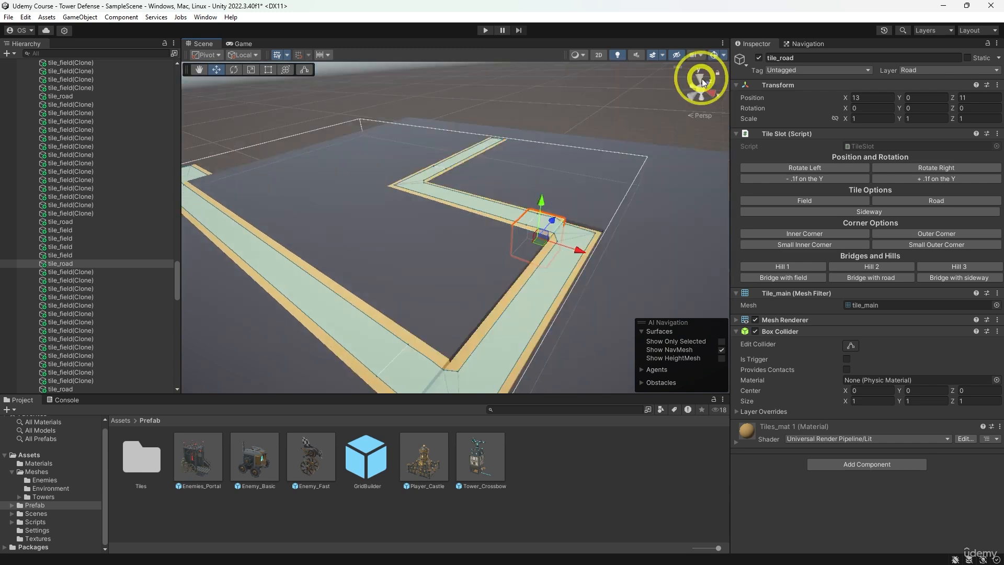
pyautogui.click(702, 90)
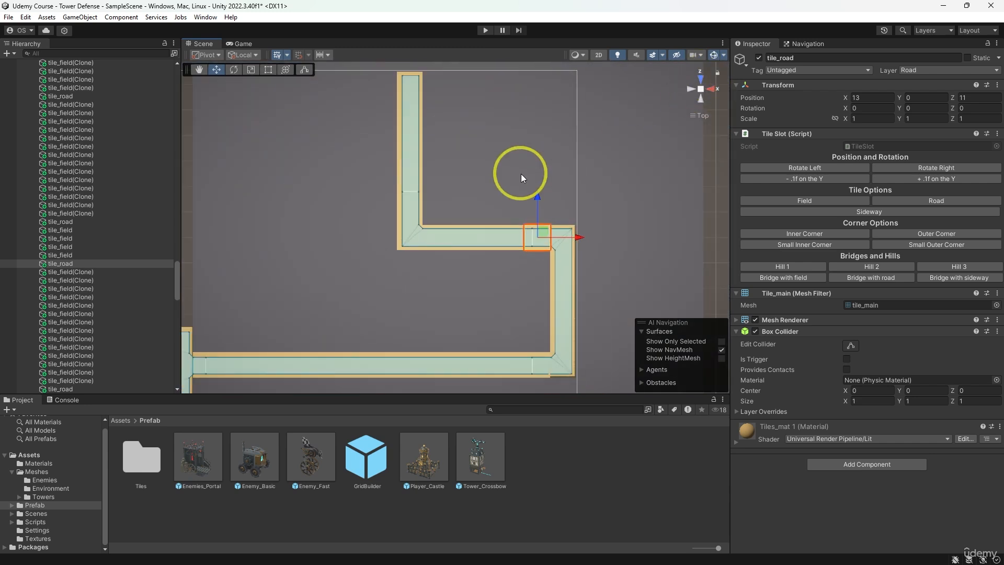
pyautogui.keyDown('ctrl'); pyautogui.click(506, 237); pyautogui.keyUp('ctrl')
pyautogui.keyDown('ctrl'); pyautogui.click(481, 240); pyautogui.keyUp('ctrl')
pyautogui.keyDown('ctrl'); pyautogui.click(453, 238); pyautogui.keyUp('ctrl')
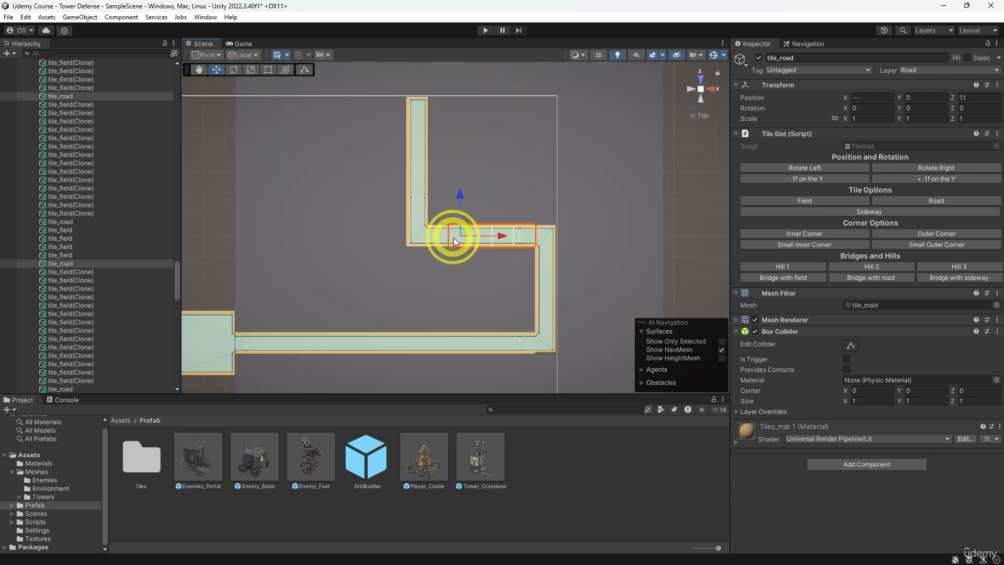
pyautogui.keyDown('ctrl'); pyautogui.click(431, 238); pyautogui.keyUp('ctrl')
pyautogui.keyDown('ctrl'); pyautogui.click(421, 234); pyautogui.keyUp('ctrl')
pyautogui.keyDown('ctrl'); pyautogui.click(422, 214); pyautogui.keyUp('ctrl')
pyautogui.keyDown('ctrl'); pyautogui.click(424, 193); pyautogui.keyUp('ctrl')
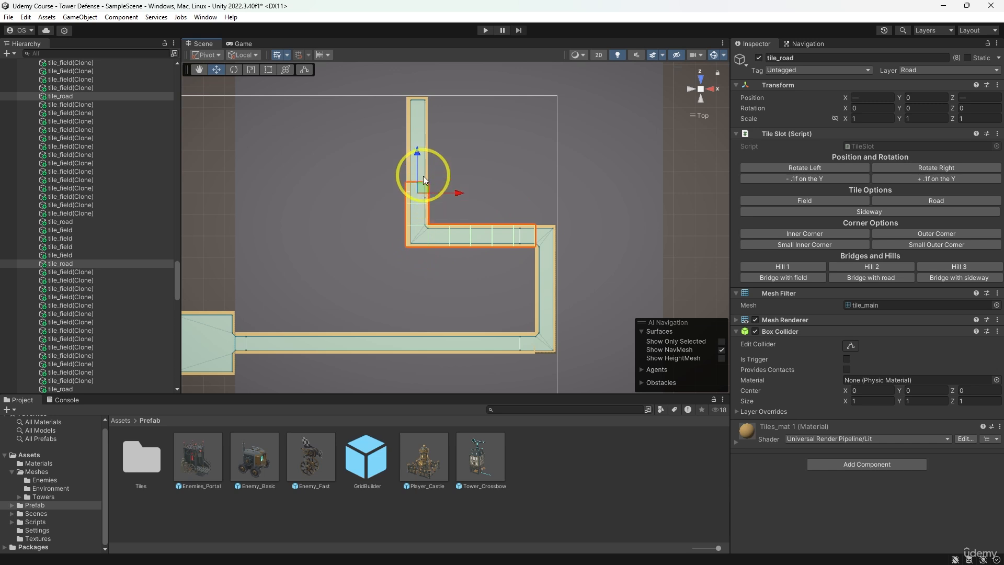
pyautogui.keyDown('ctrl'); pyautogui.click(423, 172); pyautogui.keyUp('ctrl')
pyautogui.keyDown('ctrl'); pyautogui.click(422, 153); pyautogui.keyUp('ctrl')
pyautogui.keyDown('ctrl'); pyautogui.click(425, 127); pyautogui.keyUp('ctrl')
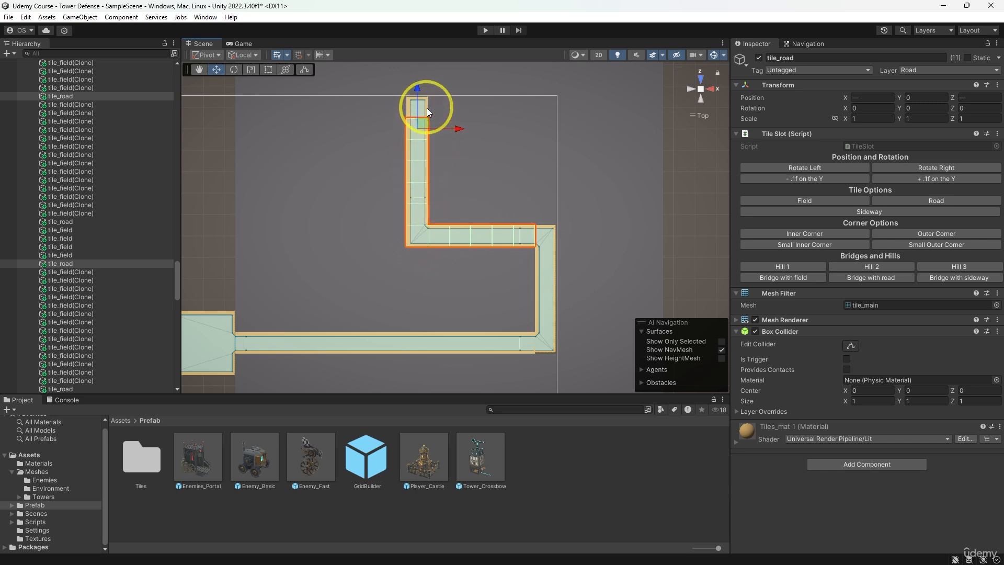
pyautogui.keyDown('ctrl'); pyautogui.click(427, 108); pyautogui.keyUp('ctrl')
pyautogui.keyDown('ctrl'); pyautogui.click(523, 341); pyautogui.keyUp('ctrl')
pyautogui.keyDown('ctrl'); pyautogui.click(502, 341); pyautogui.keyUp('ctrl')
pyautogui.keyDown('ctrl'); pyautogui.click(480, 343); pyautogui.keyUp('ctrl')
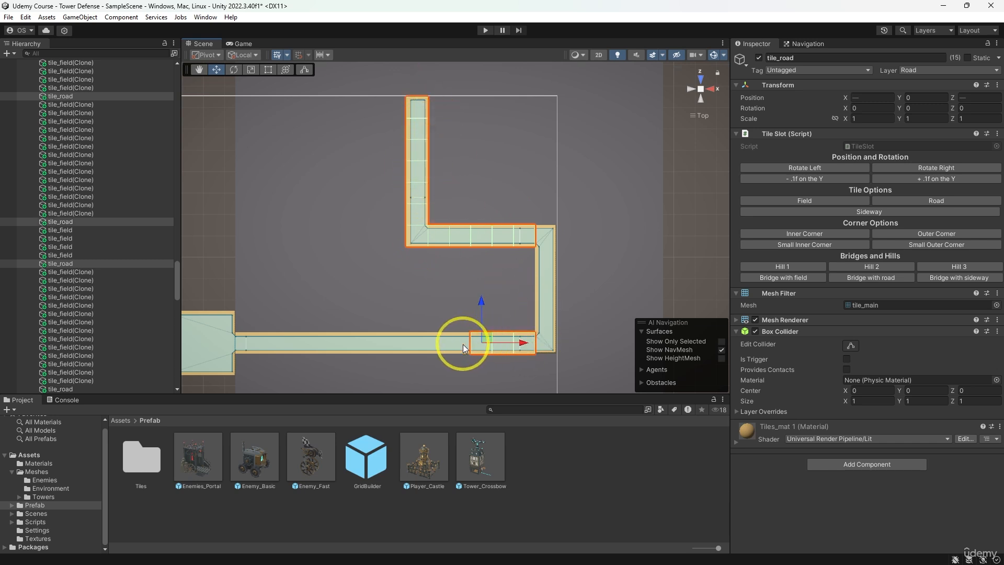
pyautogui.keyDown('ctrl'); pyautogui.click(459, 345); pyautogui.keyUp('ctrl')
pyautogui.keyDown('ctrl'); pyautogui.click(438, 345); pyautogui.keyUp('ctrl')
pyautogui.keyDown('ctrl'); pyautogui.click(417, 346); pyautogui.keyUp('ctrl')
pyautogui.keyDown('ctrl'); pyautogui.click(396, 345); pyautogui.keyUp('ctrl')
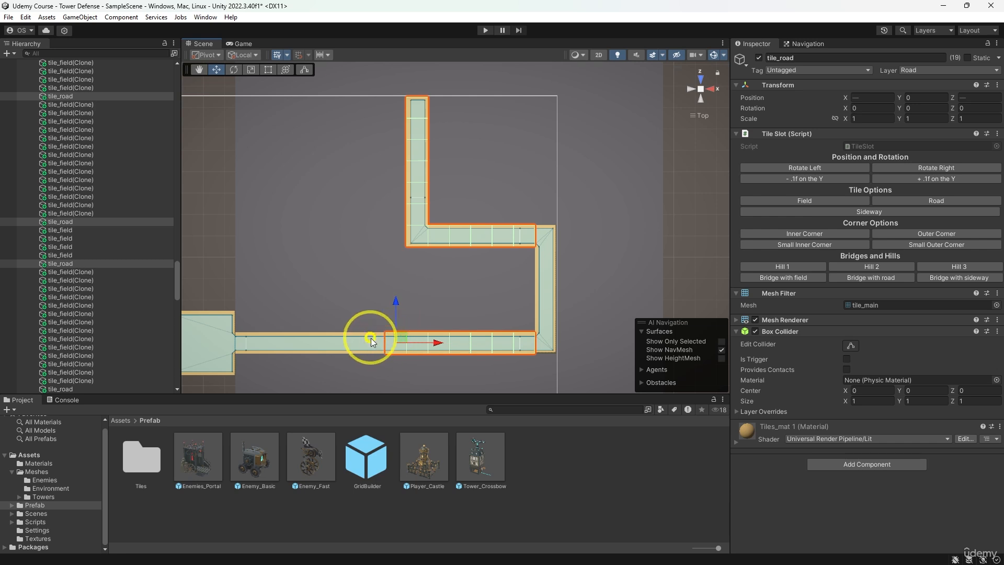
pyautogui.keyDown('ctrl'); pyautogui.click(376, 347); pyautogui.keyUp('ctrl')
pyautogui.keyDown('ctrl'); pyautogui.click(353, 346); pyautogui.keyUp('ctrl')
pyautogui.keyDown('ctrl'); pyautogui.click(332, 346); pyautogui.keyUp('ctrl')
pyautogui.keyDown('ctrl'); pyautogui.click(310, 346); pyautogui.keyUp('ctrl')
pyautogui.keyDown('ctrl'); pyautogui.click(289, 347); pyautogui.keyUp('ctrl')
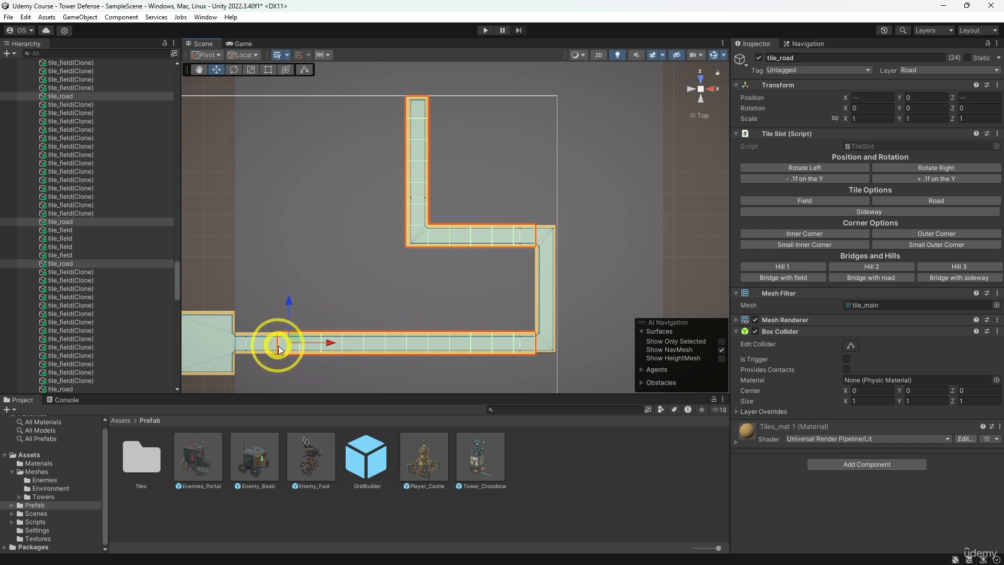
pyautogui.keyDown('ctrl'); pyautogui.click(268, 346); pyautogui.keyUp('ctrl')
pyautogui.keyDown('ctrl'); pyautogui.click(250, 347); pyautogui.keyUp('ctrl')
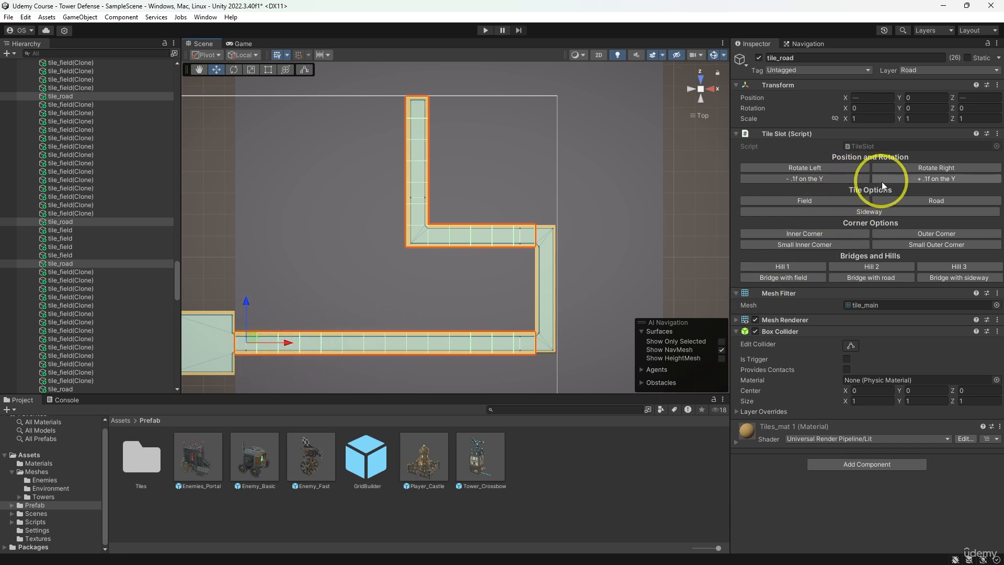
pyautogui.click(805, 179)
# - Clear the path selection and select the centre tile of the 3 by 3 road block to check its position
pyautogui.moveTo(637, 244); pyautogui.dragTo(626, 245, button='middle')
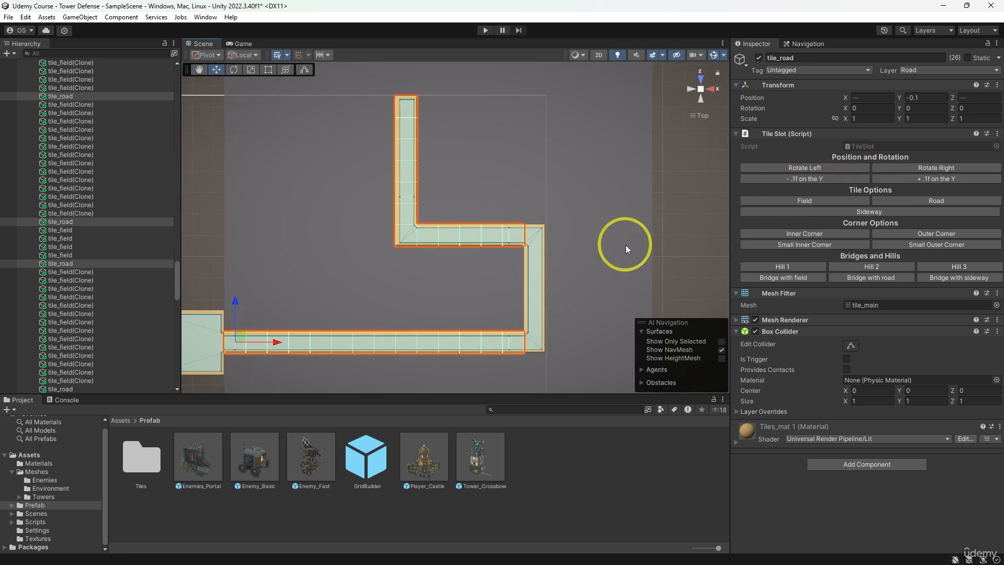
pyautogui.scroll(-2, 578, 263)
pyautogui.click(545, 236)
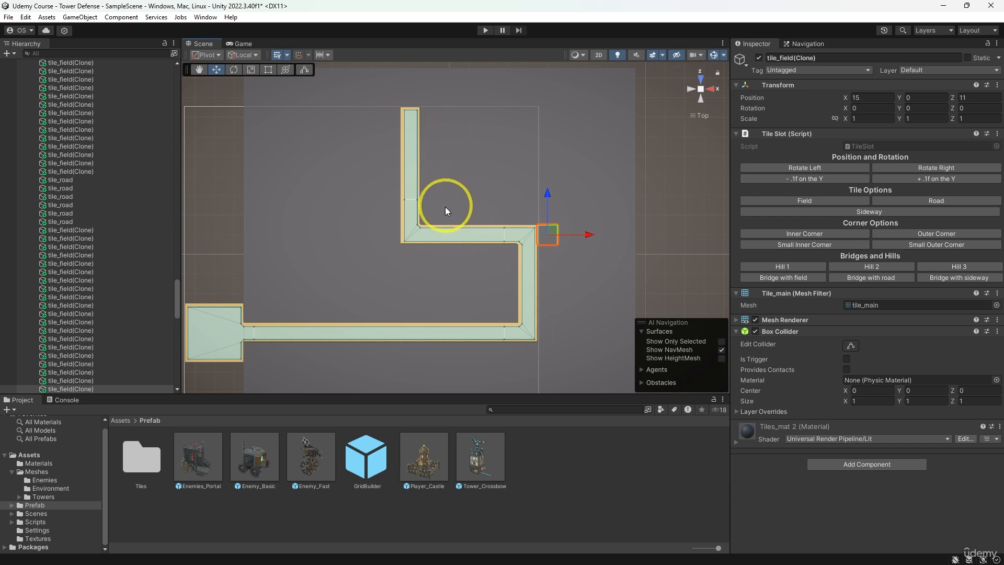
pyautogui.moveTo(329, 294); pyautogui.dragTo(377, 290, button='middle')
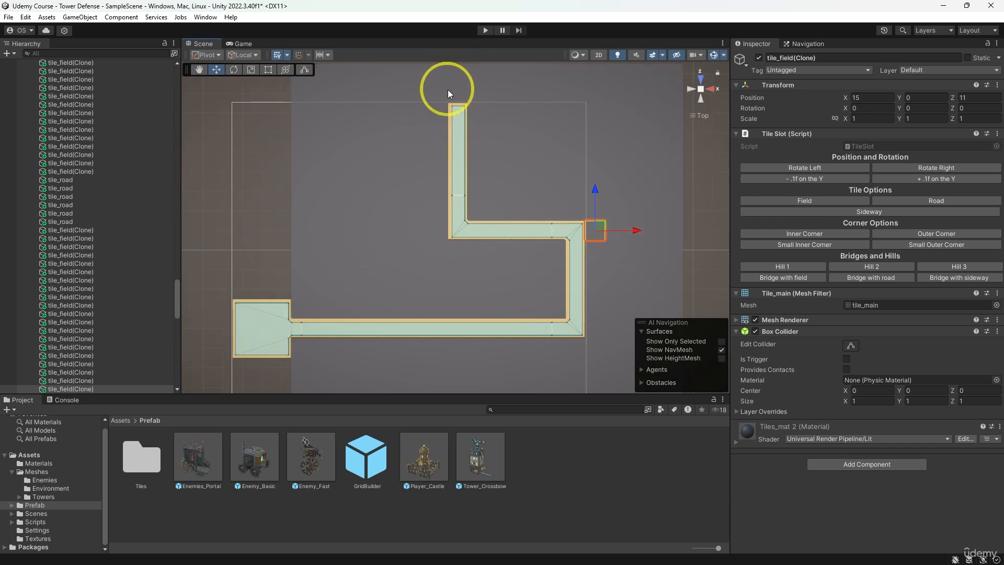
pyautogui.click(262, 333)
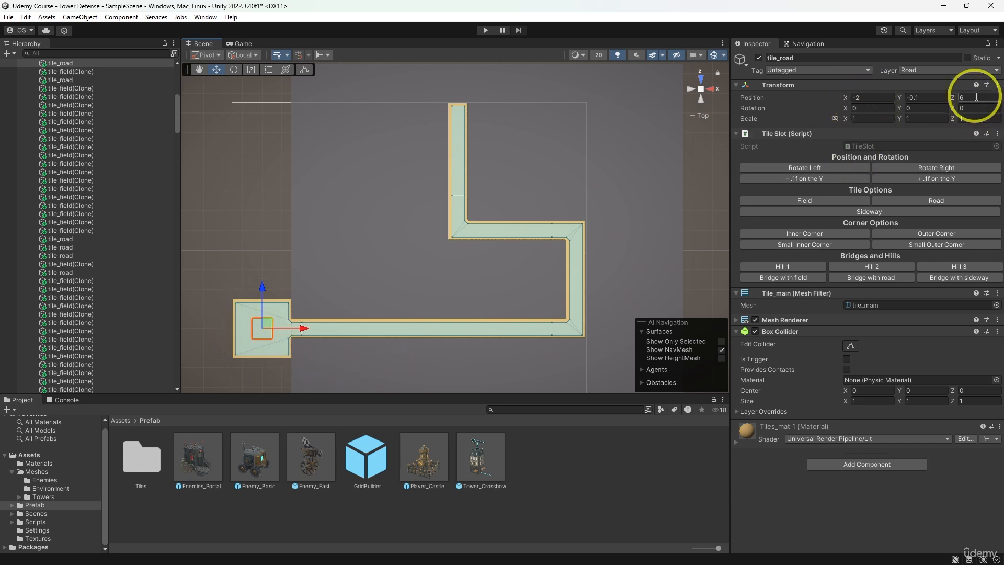
# - Place the Player_Castle prefab on the 3 by 3 road block and set its position to X -2 and Z 6
pyautogui.moveTo(428, 471); pyautogui.dragTo(264, 330)
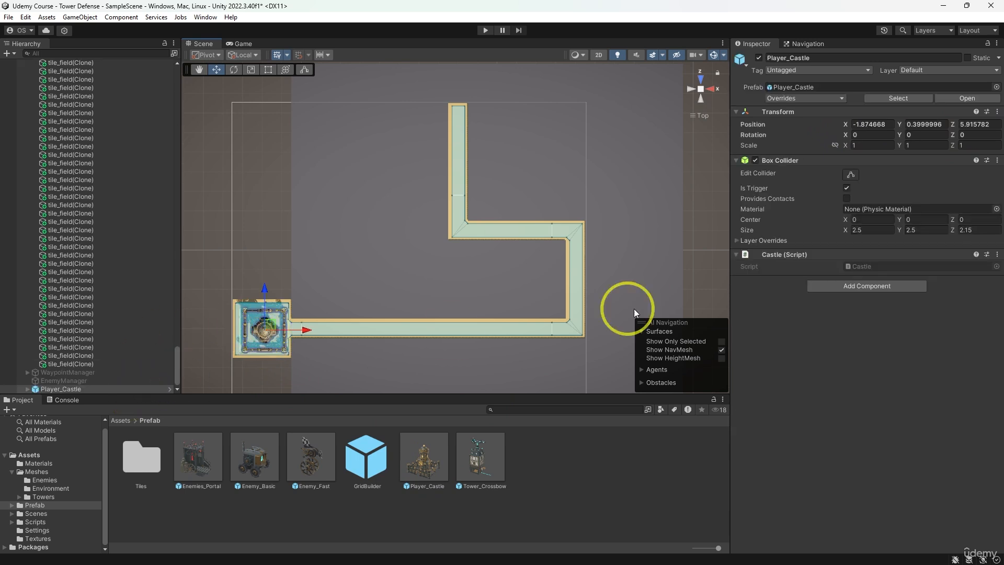
pyautogui.click(891, 124)
pyautogui.write('-2')
pyautogui.press('Tab')
pyautogui.press('Tab')
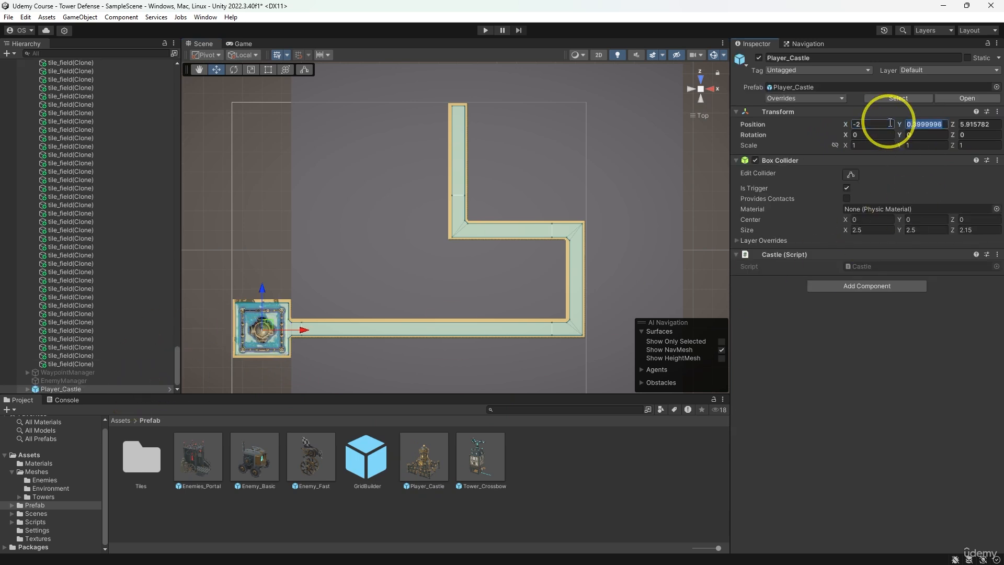
pyautogui.write('6')
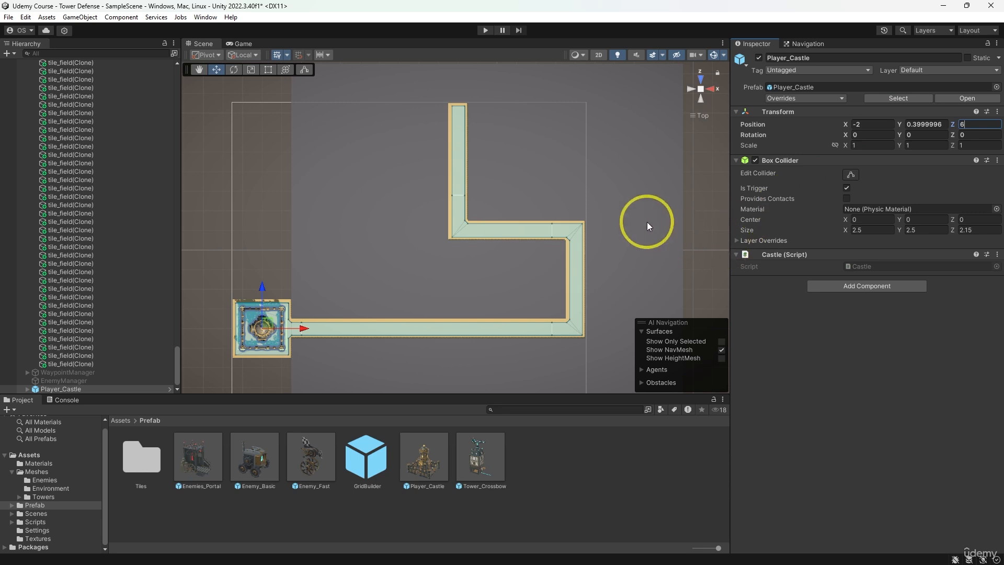
# - Turn the six field tiles at X 7 to 9, Z 18 to 19, at the path's upper end into Road tiles and lower them by 0.1 on Y
pyautogui.moveTo(599, 193); pyautogui.dragTo(608, 267, button='middle')
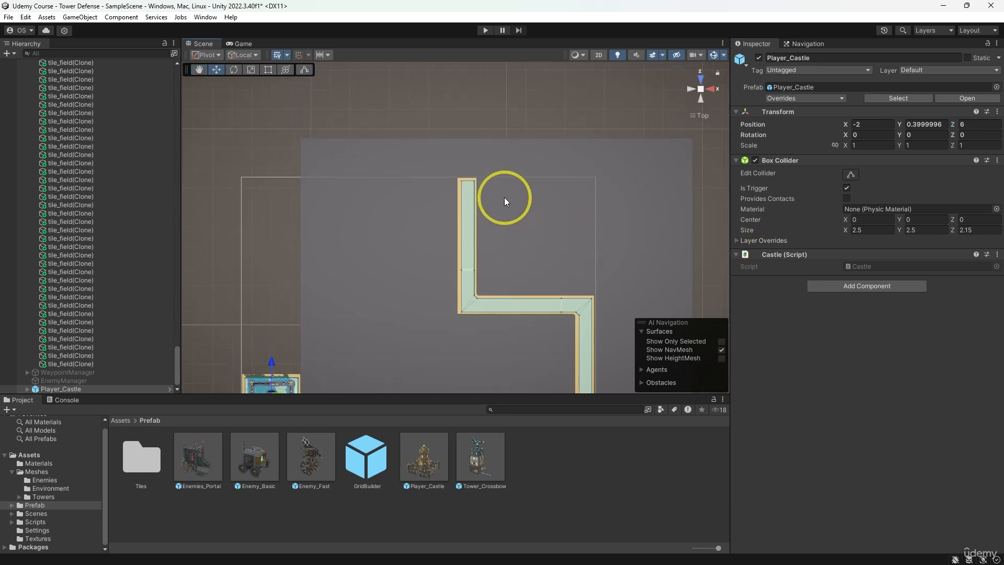
pyautogui.click(468, 172)
pyautogui.press('f')
pyautogui.keyDown('alt'); pyautogui.moveTo(565, 202); pyautogui.dragTo(349, 146); pyautogui.keyUp('alt')
pyautogui.scroll(-7, 350, 148)
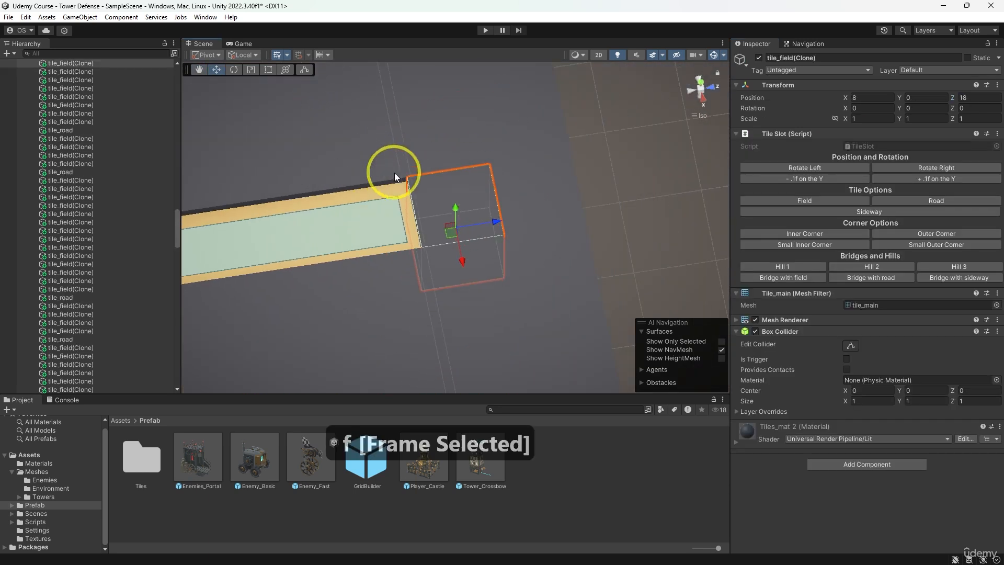
pyautogui.keyDown('alt'); pyautogui.moveTo(464, 161); pyautogui.dragTo(422, 165); pyautogui.keyUp('alt')
pyautogui.keyDown('shift'); pyautogui.click(422, 165); pyautogui.keyUp('shift')
pyautogui.keyDown('shift'); pyautogui.click(487, 151); pyautogui.keyUp('shift')
pyautogui.keyDown('shift'); pyautogui.click(512, 197); pyautogui.keyUp('shift')
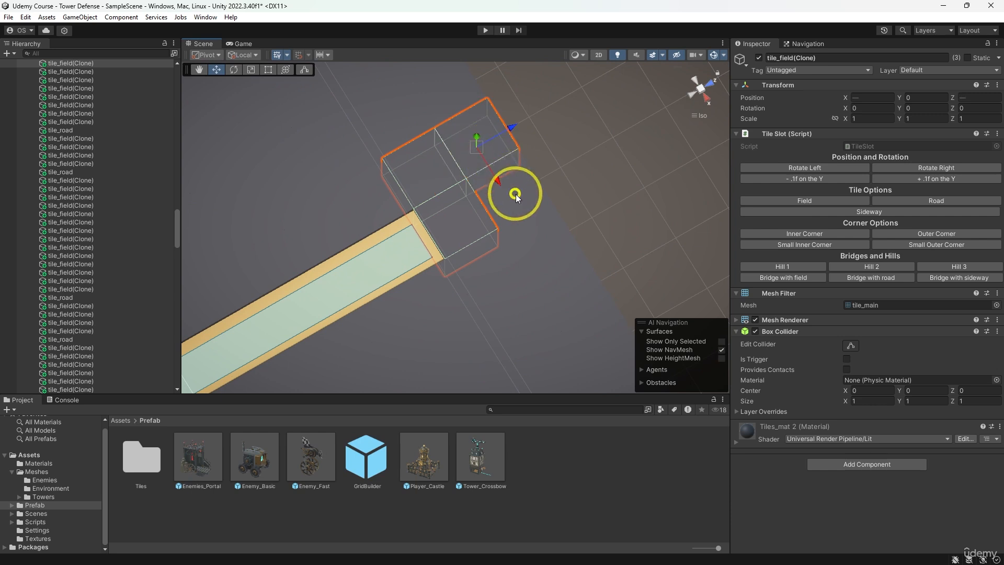
pyautogui.keyDown('shift'); pyautogui.click(547, 254); pyautogui.keyUp('shift')
pyautogui.keyDown('shift'); pyautogui.click(479, 277); pyautogui.keyUp('shift')
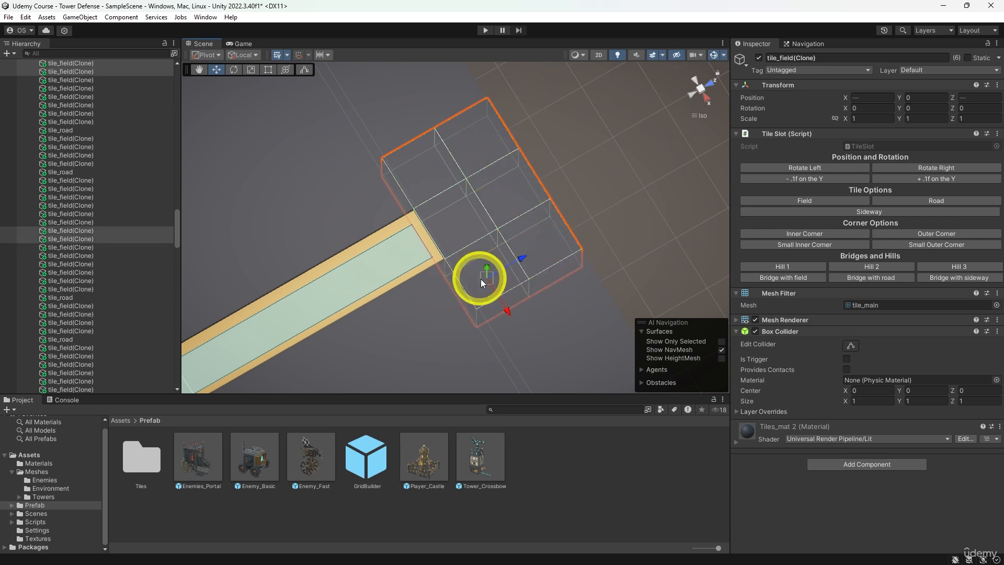
pyautogui.click(912, 203)
pyautogui.click(817, 181)
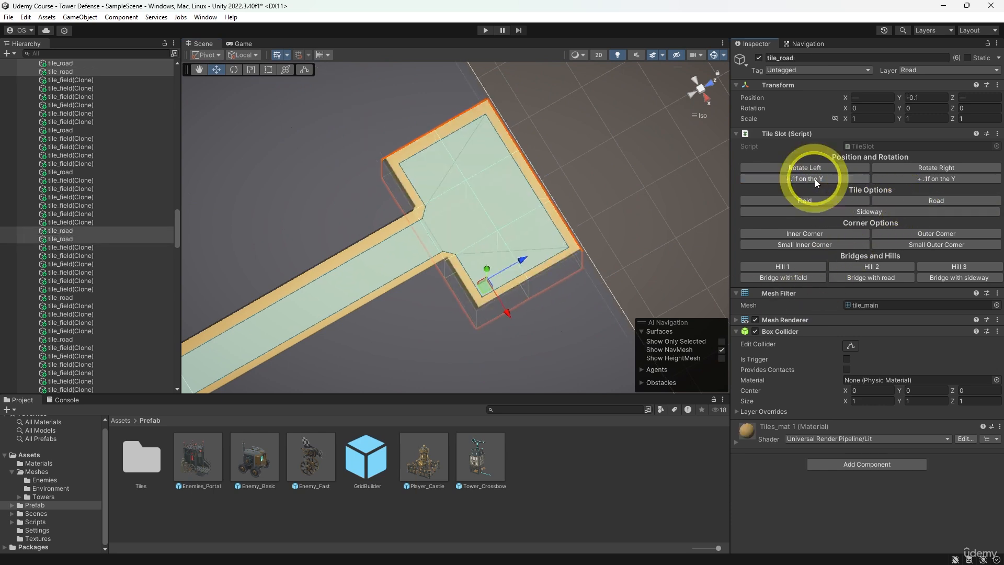
# - Place the Enemies_Portal prefab on the new road block at X 8 and Z 19, and set its Y rotation to 180
pyautogui.click(509, 198)
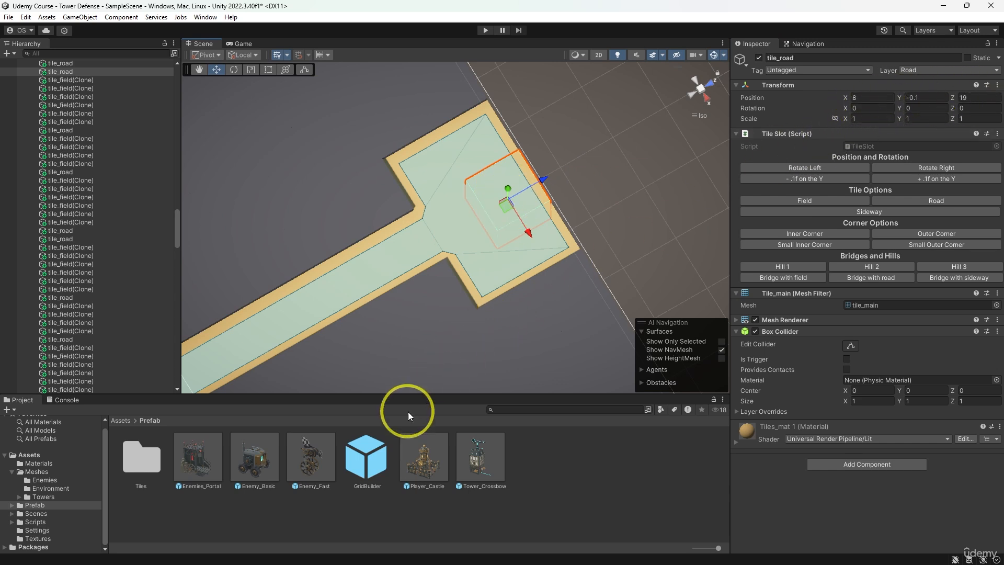
pyautogui.moveTo(246, 454); pyautogui.dragTo(493, 208)
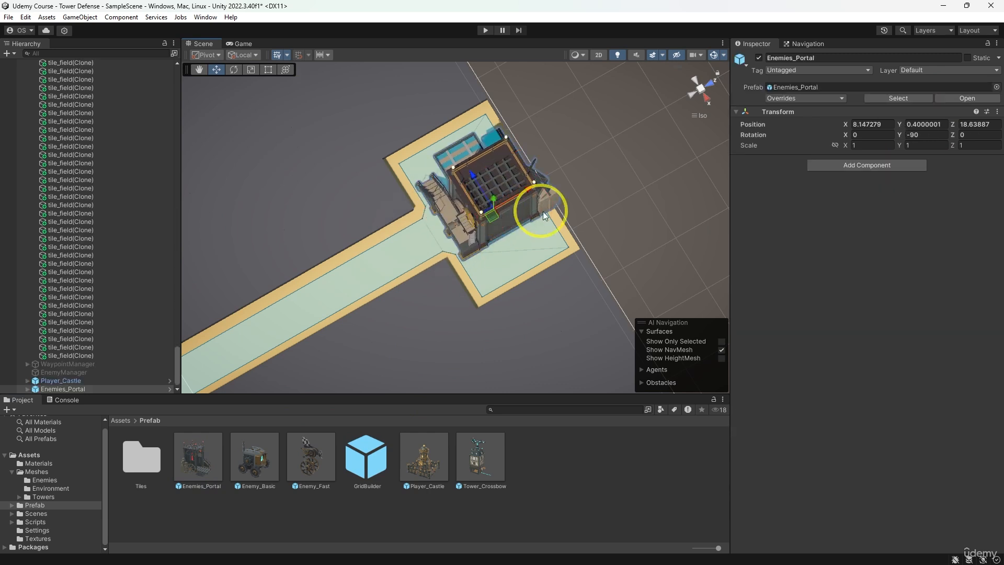
pyautogui.click(884, 125)
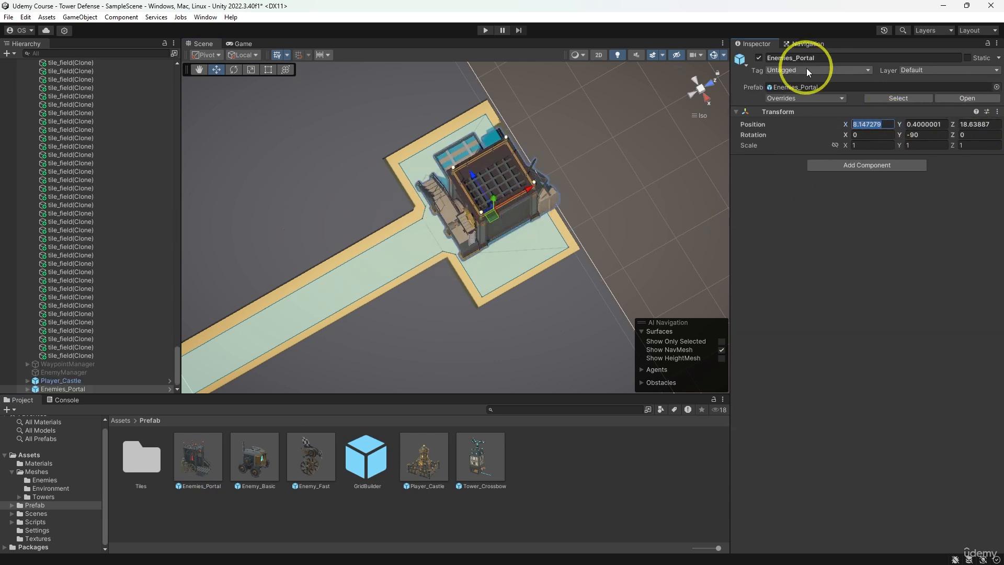
pyautogui.write('8')
pyautogui.press('Tab')
pyautogui.press('Tab')
pyautogui.write('19')
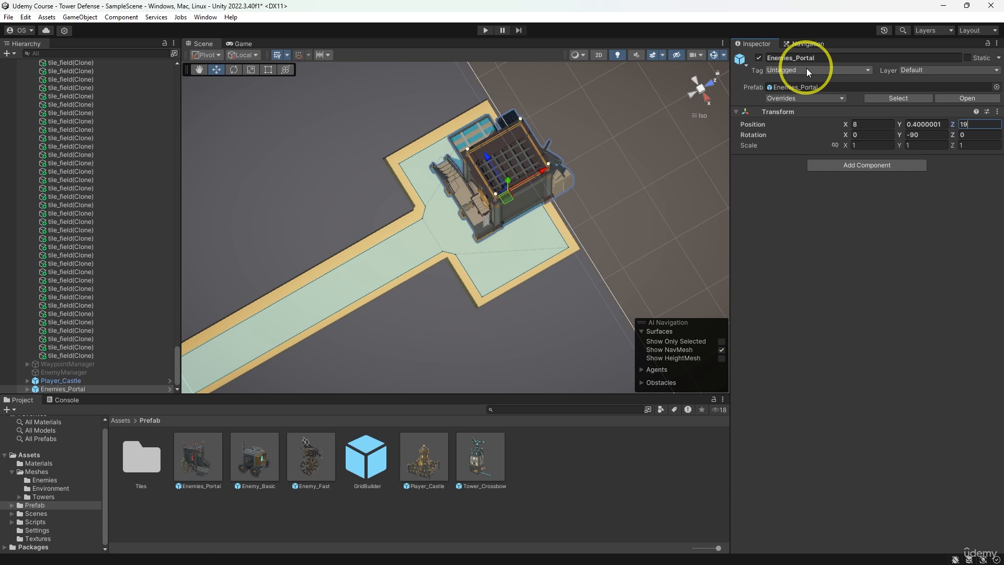
pyautogui.click(933, 134)
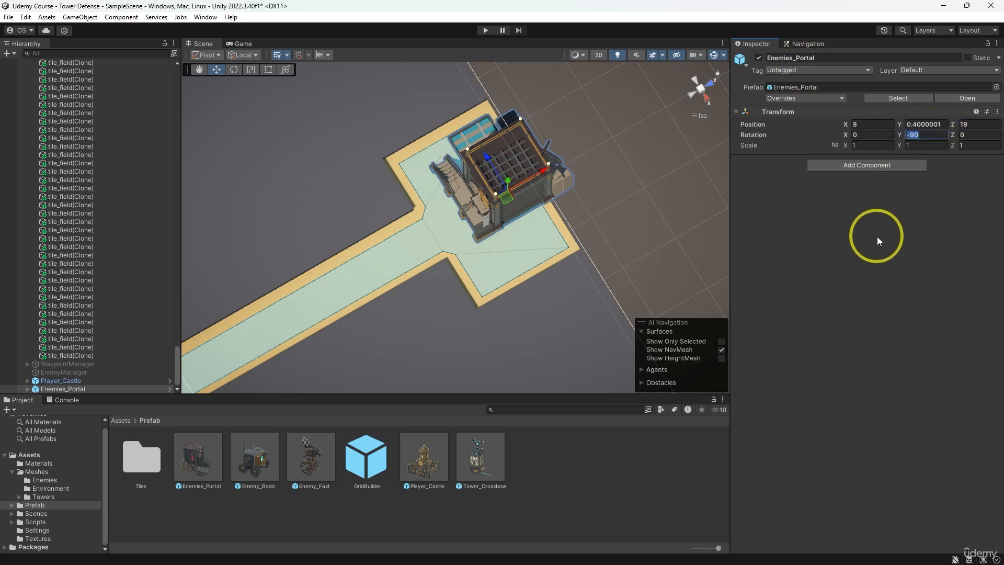
pyautogui.write('180')
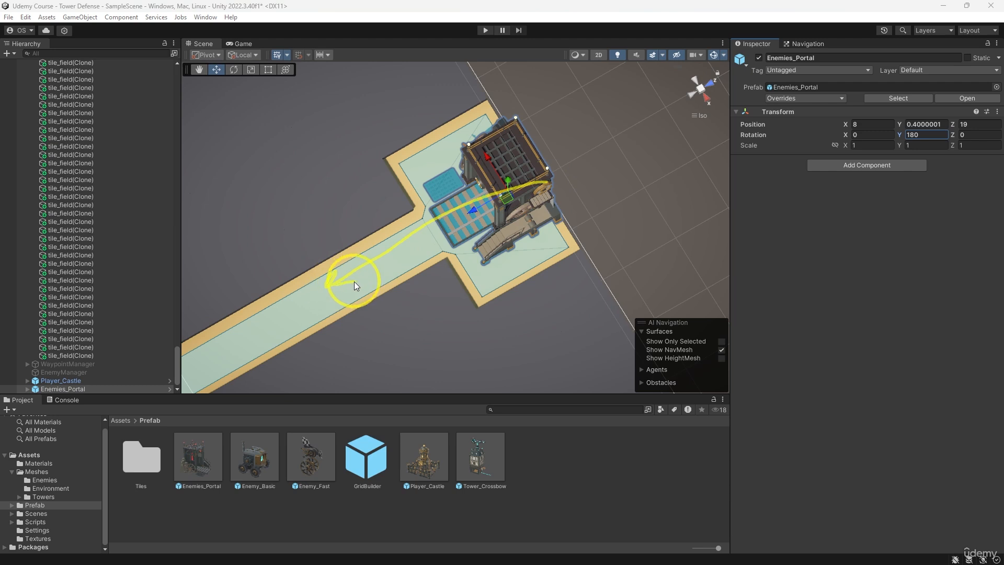
# - Look over the path between the enemy portal and the castle, ending in the top view
pyautogui.scroll(-3, 451, 275)
pyautogui.moveTo(452, 275); pyautogui.dragTo(559, 225, button='middle')
pyautogui.scroll(-2, 487, 248)
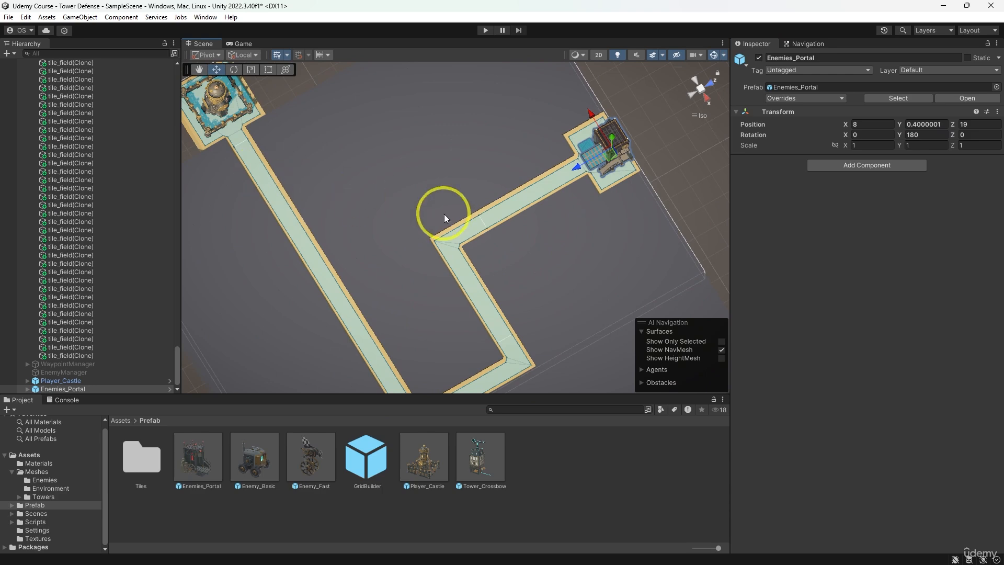
pyautogui.scroll(-3, 460, 217)
pyautogui.scroll(2, 461, 218)
pyautogui.click(691, 78)
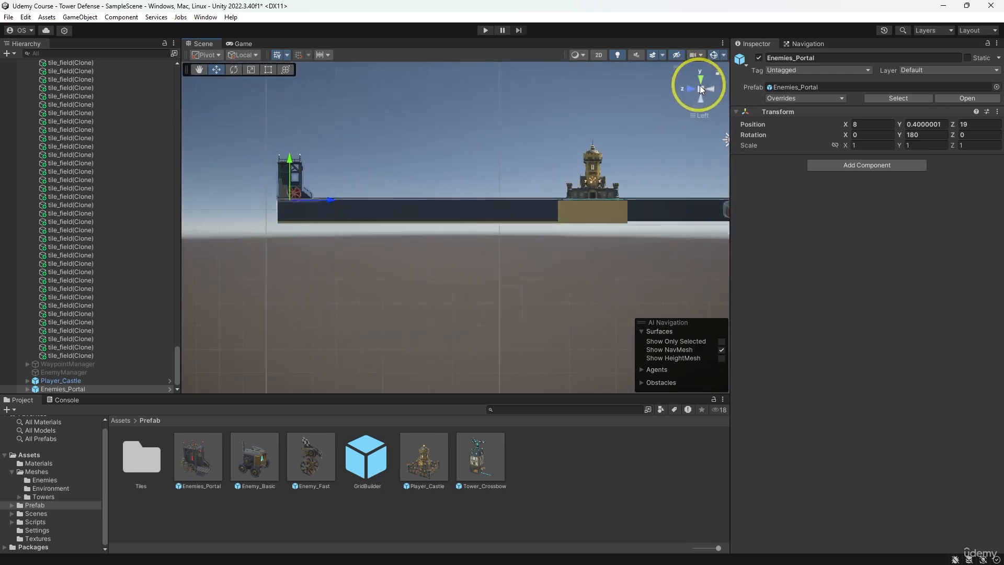
pyautogui.click(701, 81)
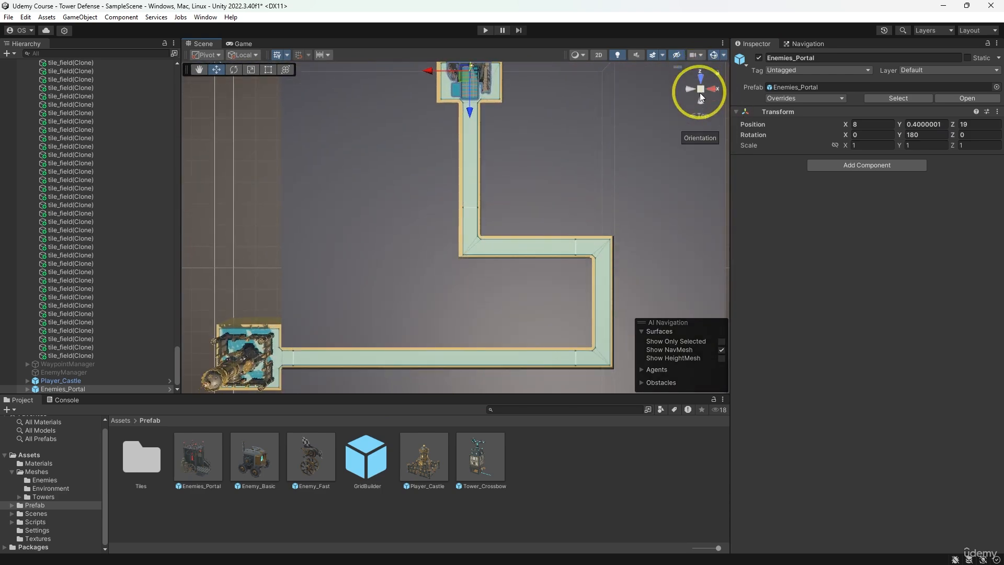
pyautogui.click(700, 93)
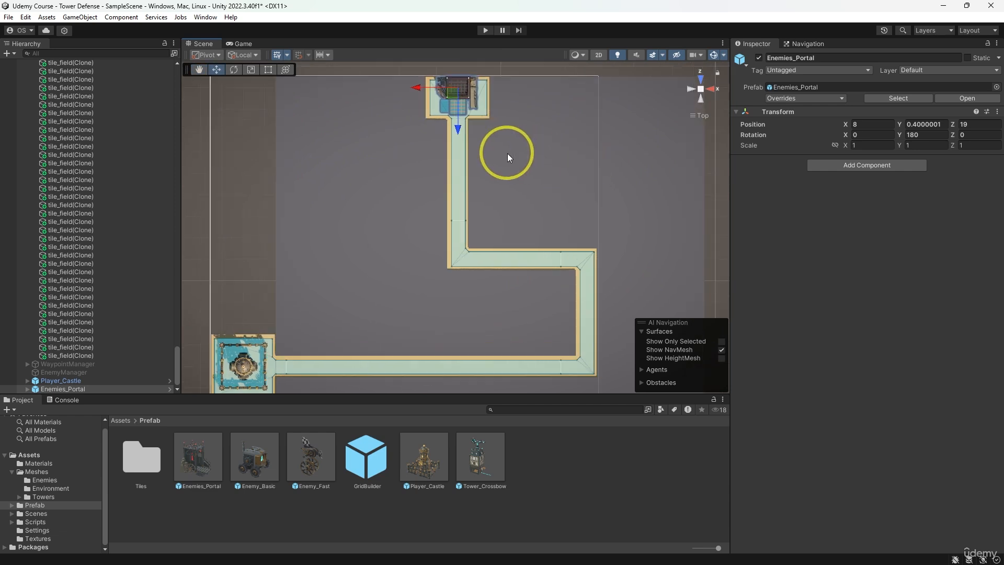
# - Try a Small Outer Corner on the field tile at X 9, Z 17, and replace it with a Sideway tile whose open half joins the path
pyautogui.scroll(3, 502, 162)
pyautogui.click(475, 174)
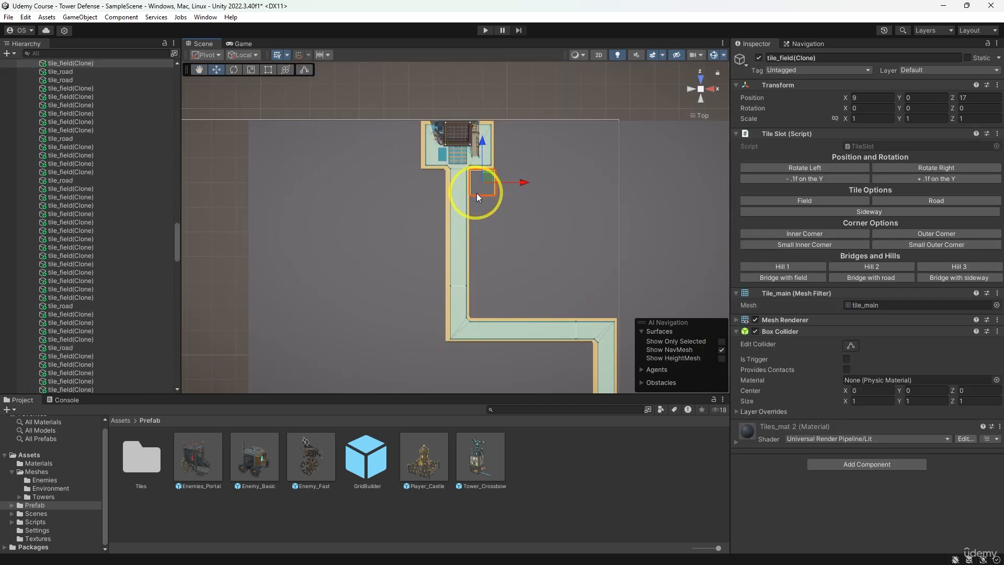
pyautogui.click(912, 246)
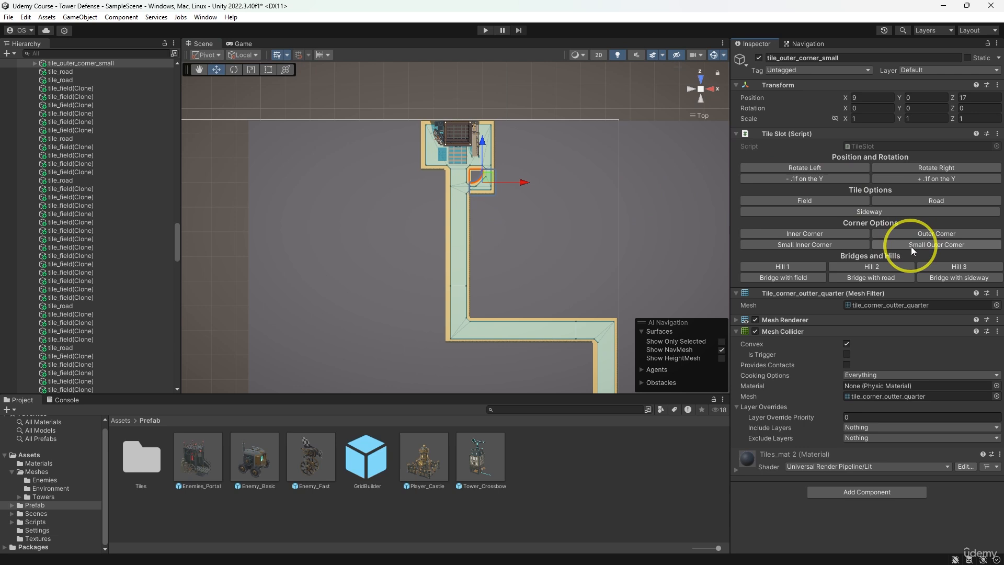
pyautogui.click(924, 168)
pyautogui.click(924, 168)
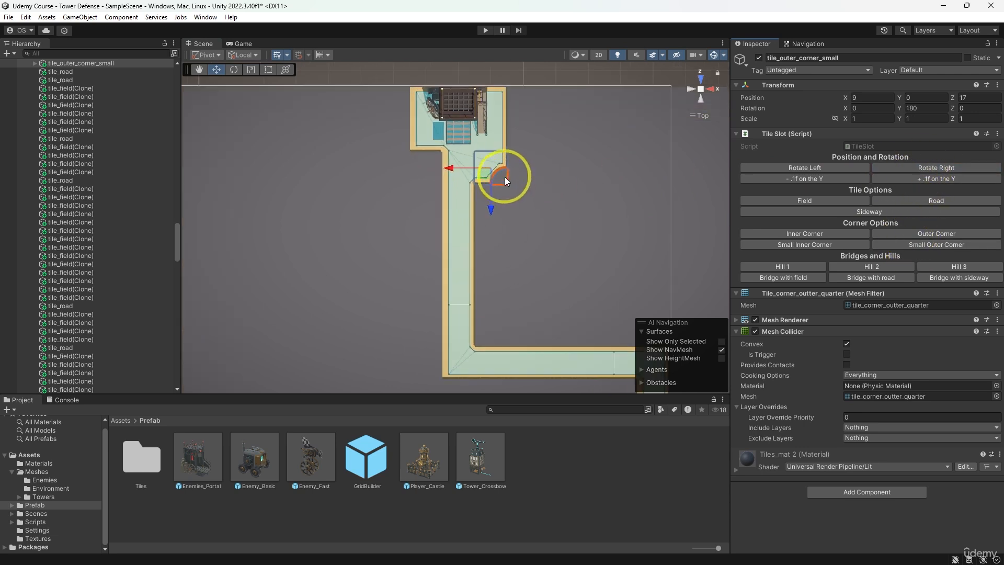
pyautogui.scroll(3, 554, 180)
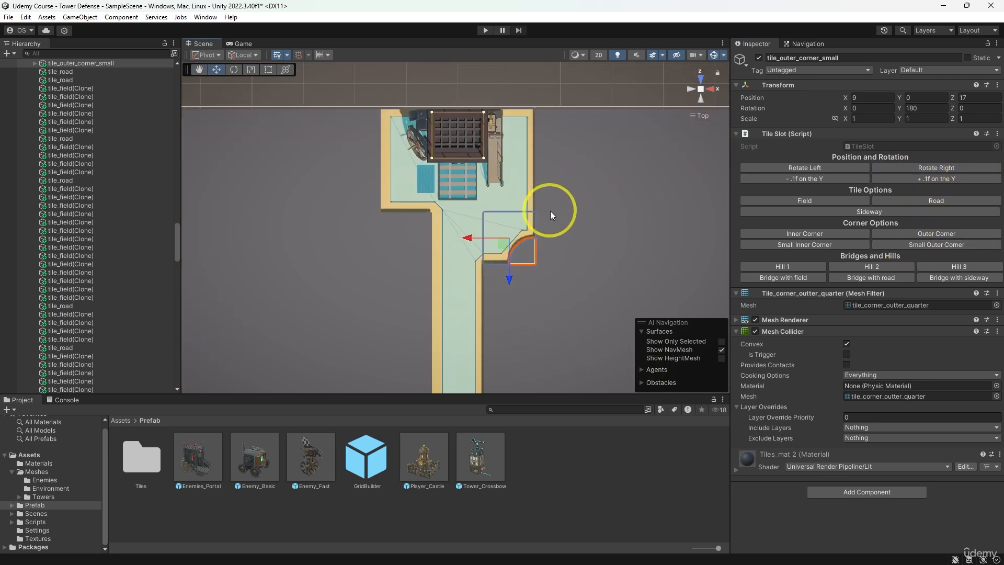
pyautogui.click(855, 212)
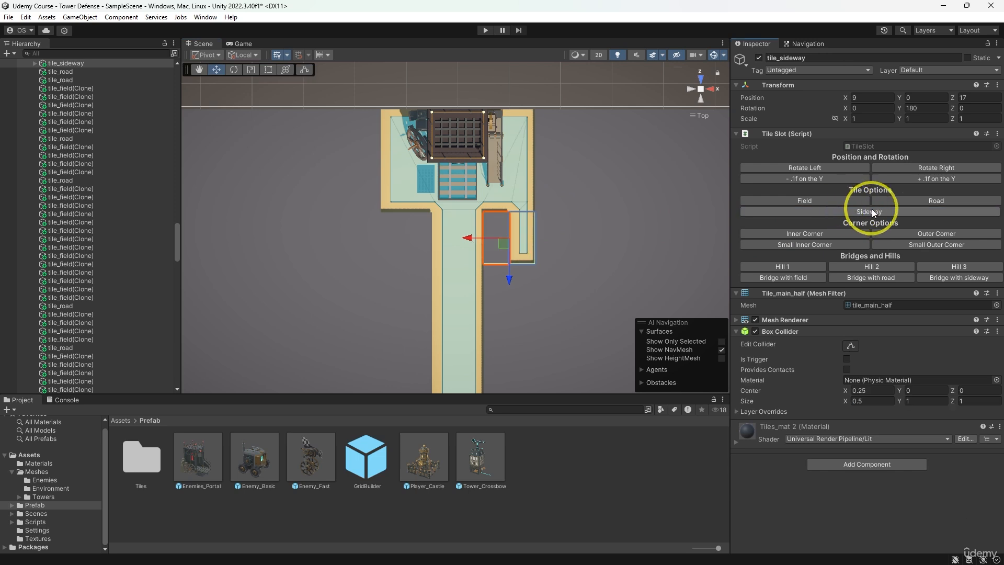
pyautogui.click(920, 167)
pyautogui.click(921, 166)
# - Turn the road tile at X 9, Z 18 into a Small Outer Corner, rotate it to 180 on Y and raise it by 0.1
pyautogui.click(523, 205)
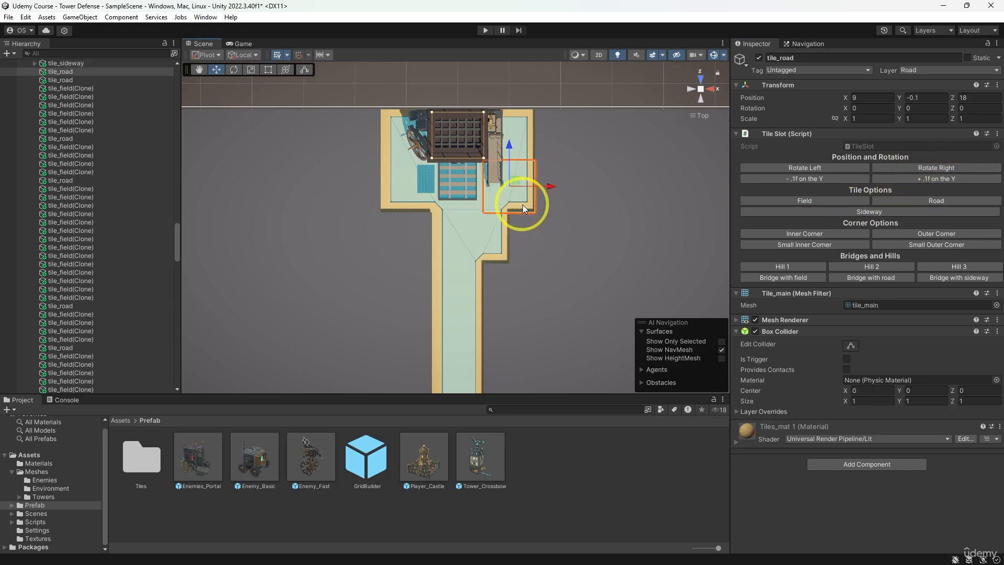
pyautogui.click(926, 243)
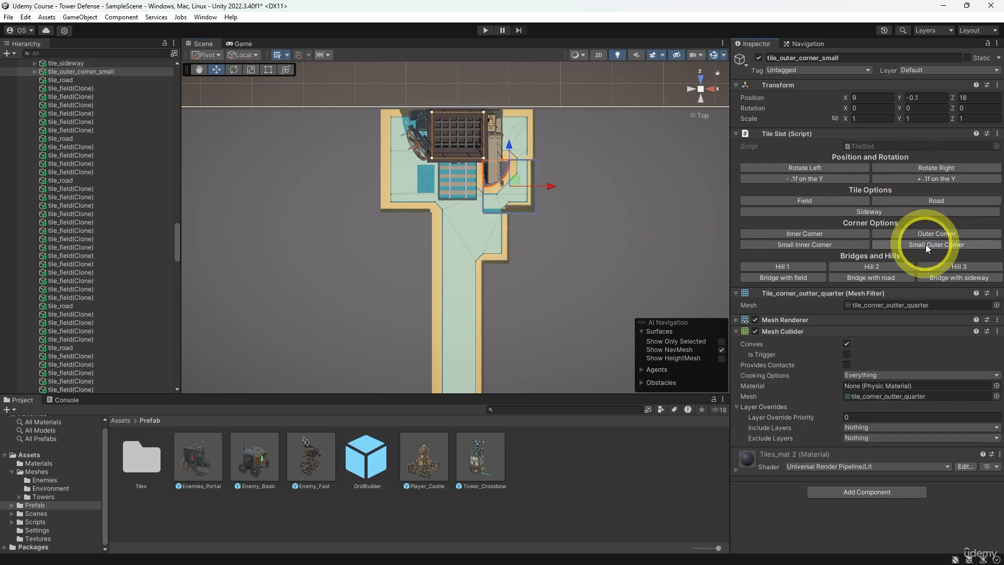
pyautogui.click(926, 168)
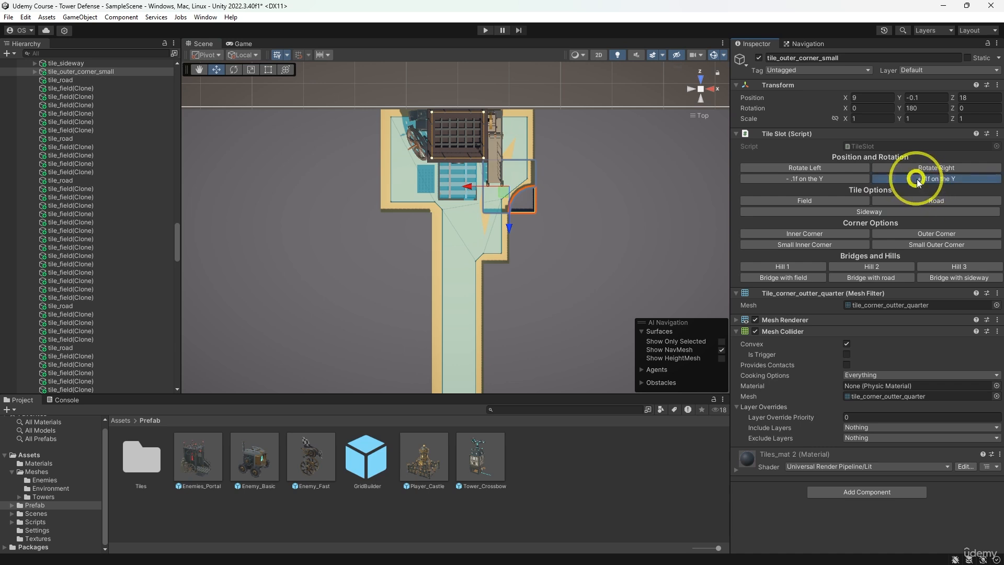
pyautogui.click(917, 177)
# - Turn the road tile at X 7, Z 18 into a Small Outer Corner, rotate it to -90 on Y and raise it by 0.1
pyautogui.click(390, 203)
pyautogui.click(908, 245)
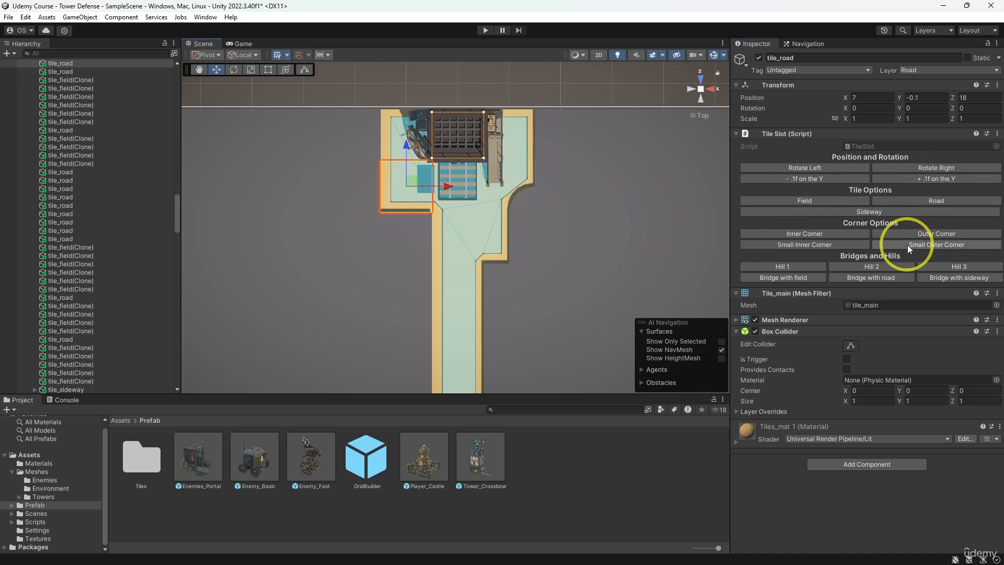
pyautogui.click(915, 171)
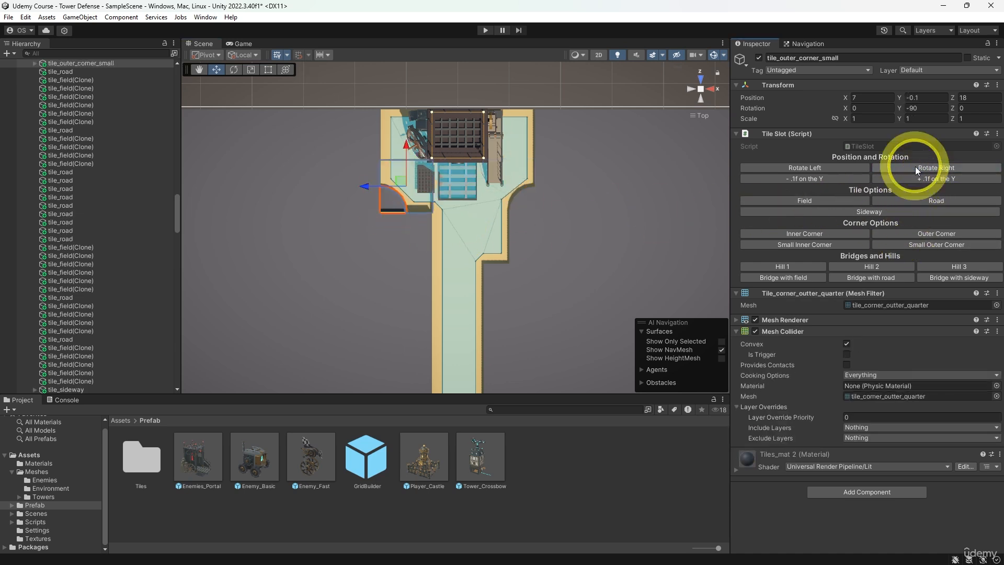
pyautogui.click(893, 179)
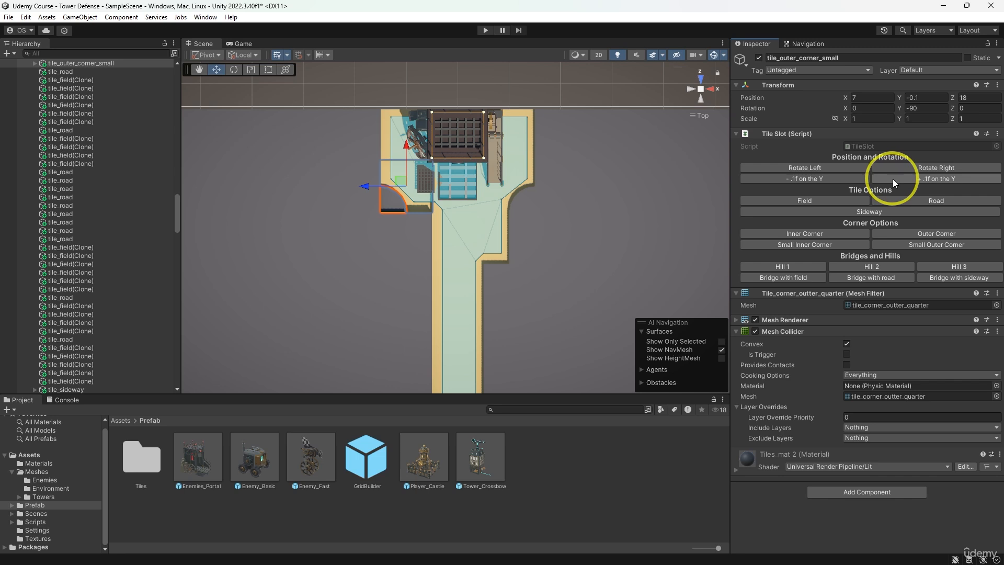
# - Select the four field tiles at X 9, Z 13 to 16, beside the upper vertical road and turn them into Sideway tiles
pyautogui.moveTo(484, 298); pyautogui.dragTo(505, 253, button='middle')
pyautogui.click(447, 187)
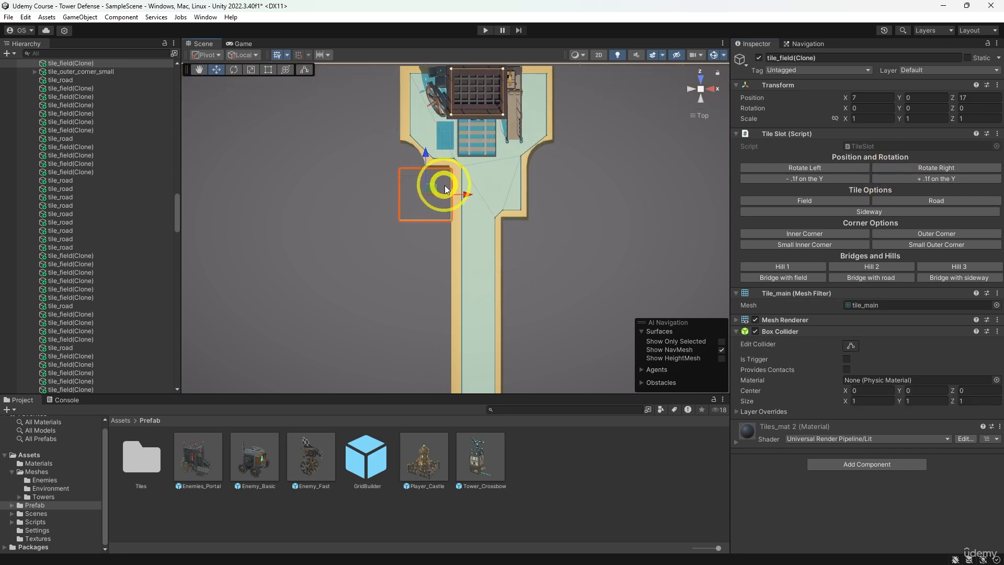
pyautogui.scroll(-4, 454, 256)
pyautogui.moveTo(467, 325); pyautogui.dragTo(475, 242, button='middle')
pyautogui.scroll(-2, 470, 240)
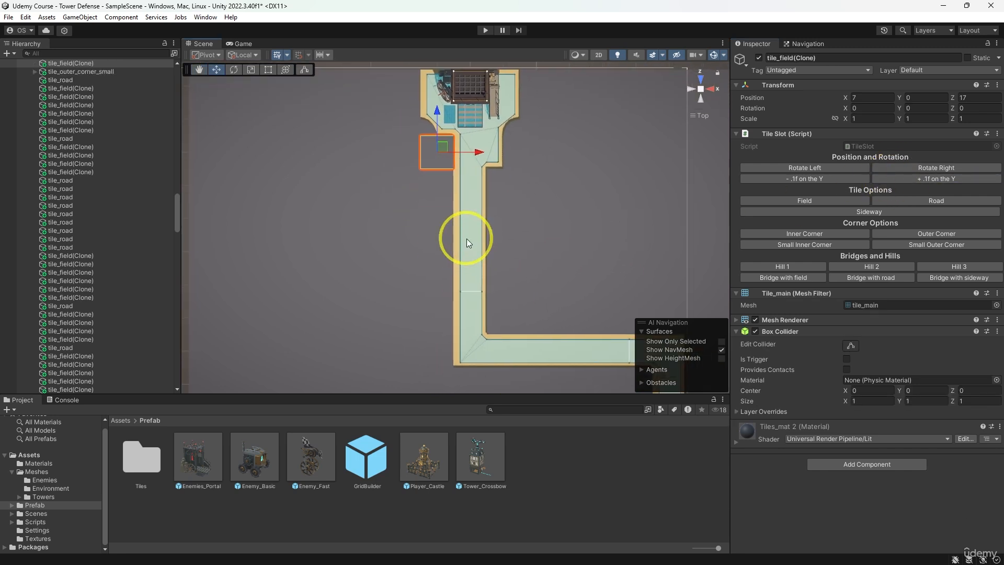
pyautogui.click(497, 200)
pyautogui.keyDown('shift'); pyautogui.click(497, 203); pyautogui.keyUp('shift')
pyautogui.keyDown('shift'); pyautogui.click(498, 212); pyautogui.keyUp('shift')
pyautogui.keyDown('shift'); pyautogui.click(489, 187); pyautogui.keyUp('shift')
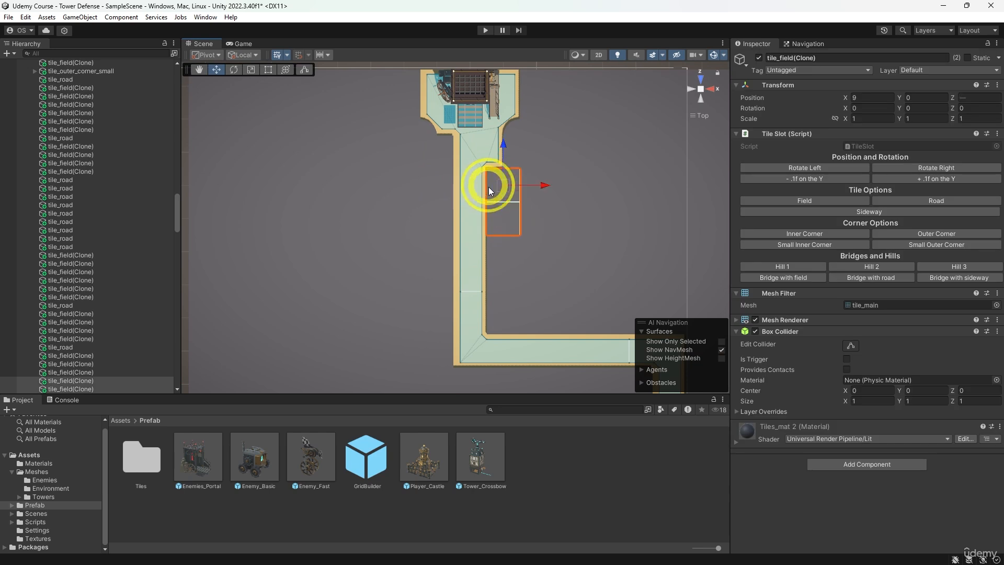
pyautogui.keyDown('shift'); pyautogui.click(496, 252); pyautogui.keyUp('shift')
pyautogui.keyDown('shift'); pyautogui.click(493, 288); pyautogui.keyUp('shift')
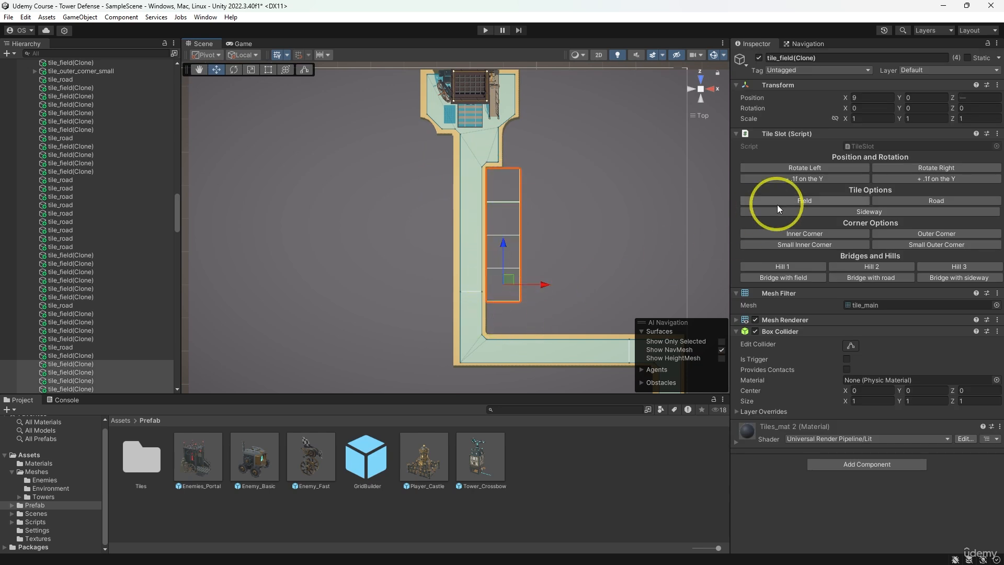
pyautogui.click(837, 215)
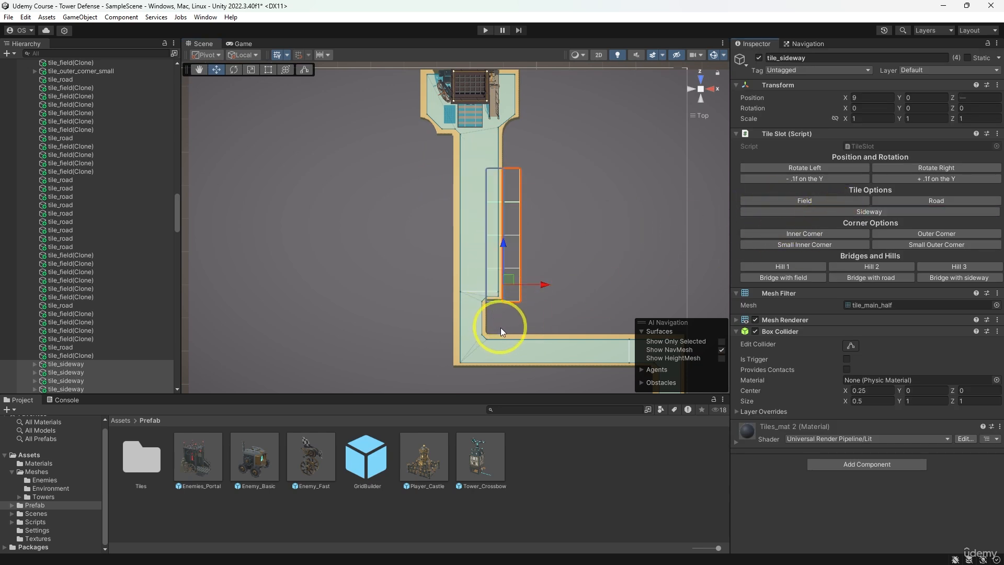
# - Turn the field tile at X 9, Z 12 into a Small Outer Corner and rotate it to 90 on Y
pyautogui.moveTo(501, 328); pyautogui.dragTo(480, 294, button='middle')
pyautogui.click(475, 309)
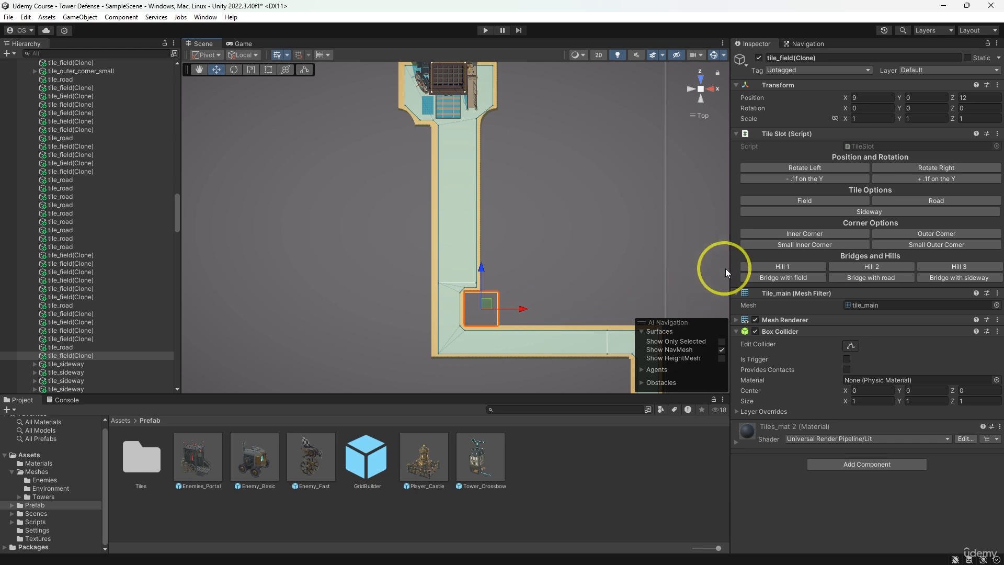
pyautogui.click(913, 232)
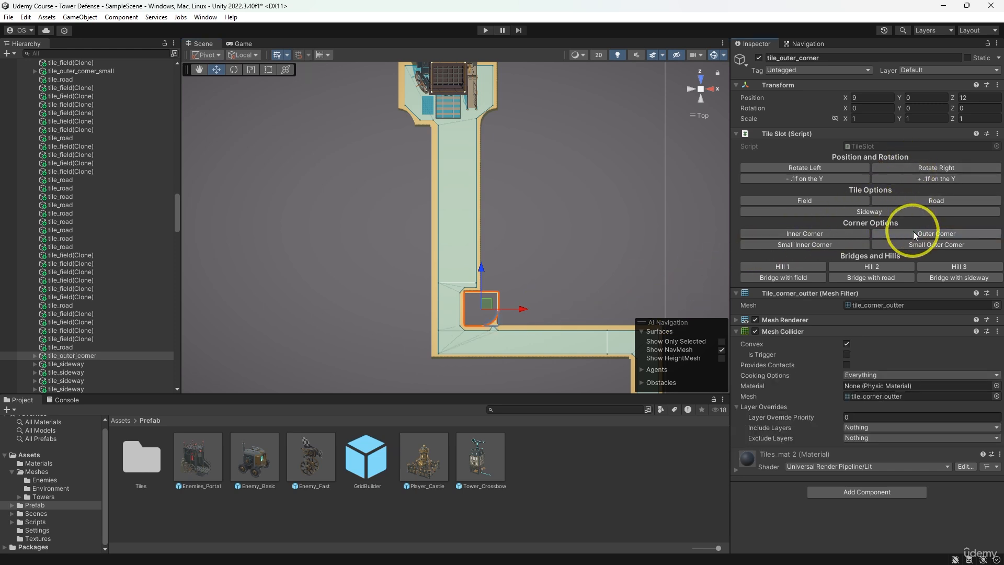
pyautogui.click(903, 243)
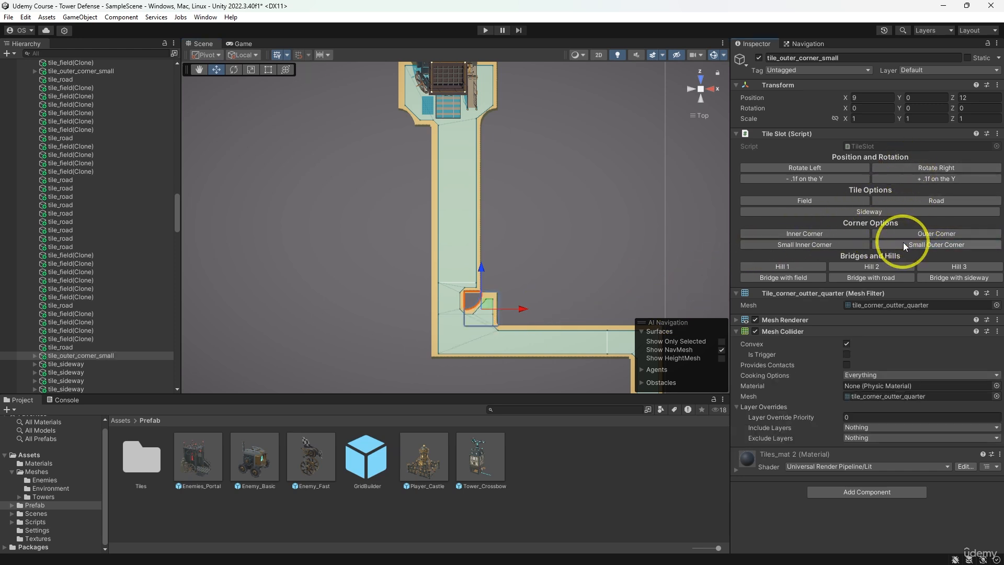
pyautogui.click(928, 171)
# - Turn the six field tiles at X 10 to 15, Z 12 into Sideway tiles and rotate them to -90 on Y
pyautogui.moveTo(644, 243); pyautogui.dragTo(546, 207, button='middle')
pyautogui.click(434, 284)
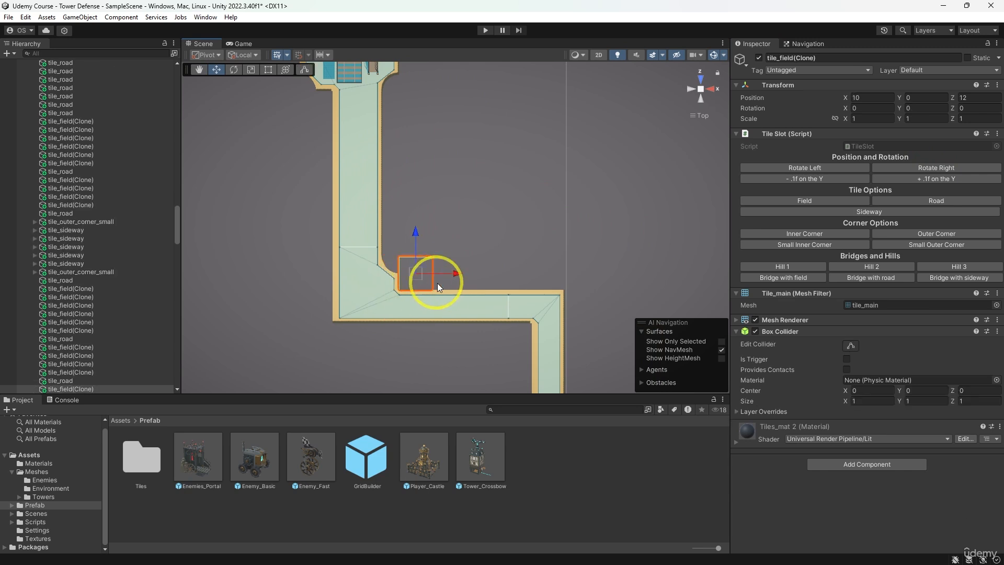
pyautogui.moveTo(438, 283); pyautogui.dragTo(542, 287)
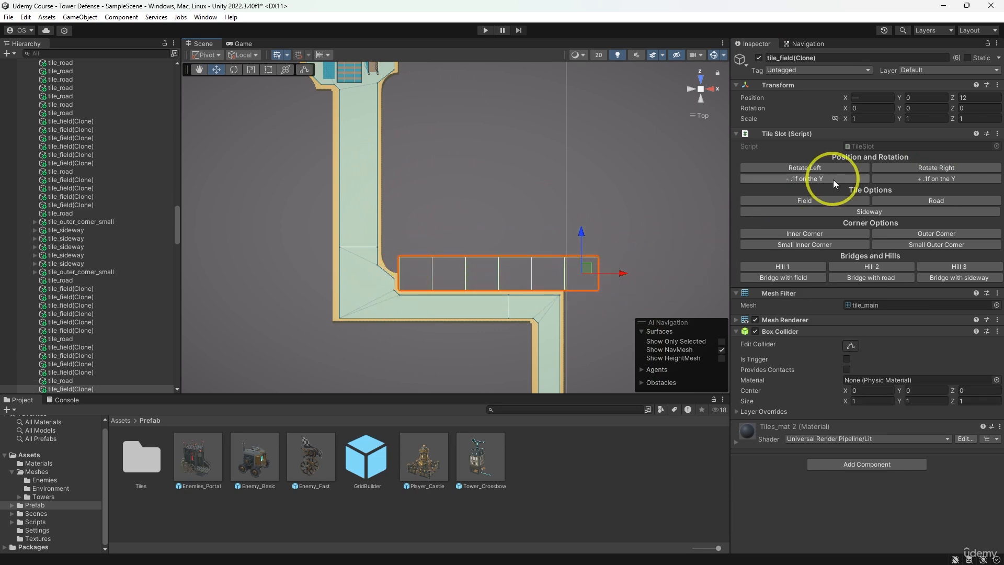
pyautogui.click(842, 211)
pyautogui.moveTo(609, 235); pyautogui.dragTo(583, 220, button='middle')
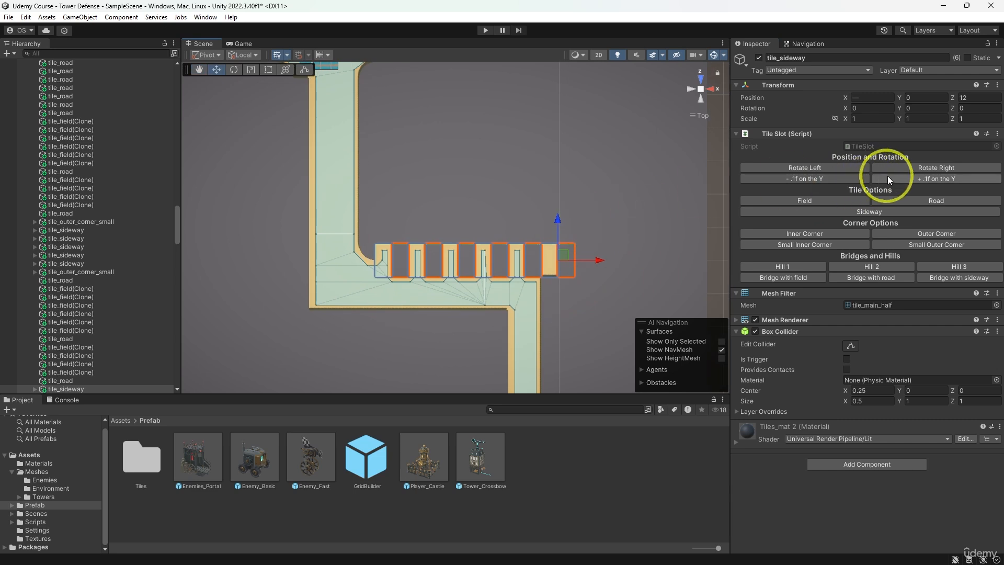
pyautogui.click(898, 168)
pyautogui.click(899, 168)
pyautogui.click(898, 167)
# - Turn the field tile at X 15, Z 11 into a Sideway tile and the tile at X 15, Z 12 into an Inner Corner
pyautogui.moveTo(628, 272); pyautogui.dragTo(605, 228, button='middle')
pyautogui.click(534, 247)
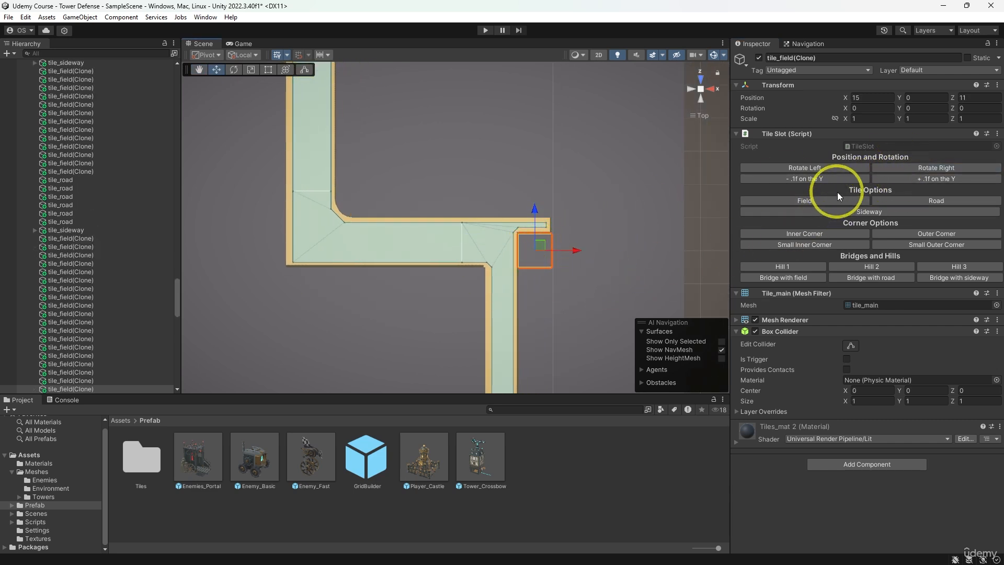
pyautogui.click(859, 212)
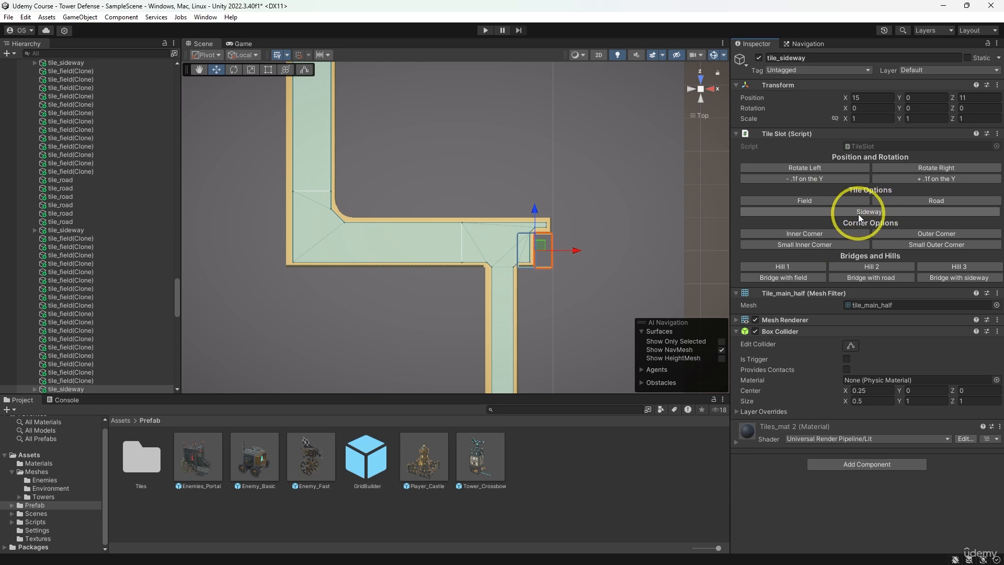
pyautogui.click(545, 212)
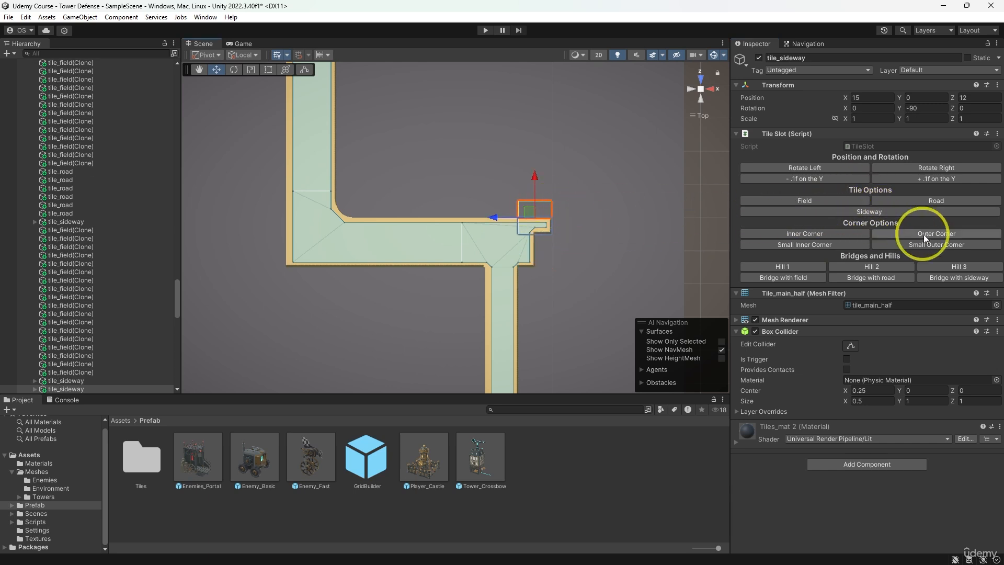
pyautogui.click(828, 235)
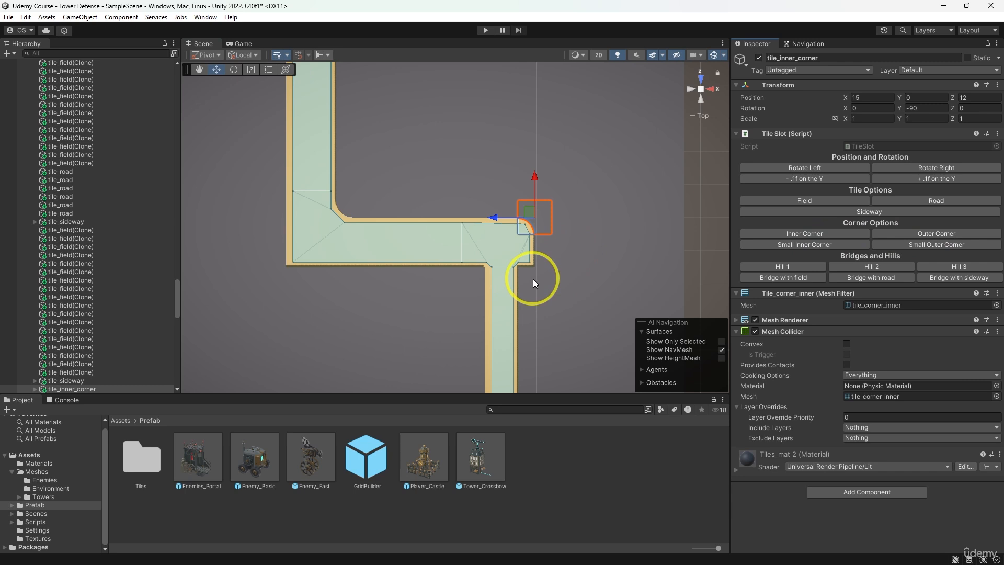
# - Turn the field tile at X 13, Z 10 into a Small Outer Corner, rotating it until its raised quarter faces away from the bend
pyautogui.click(471, 278)
pyautogui.moveTo(521, 267); pyautogui.dragTo(537, 265, button='middle')
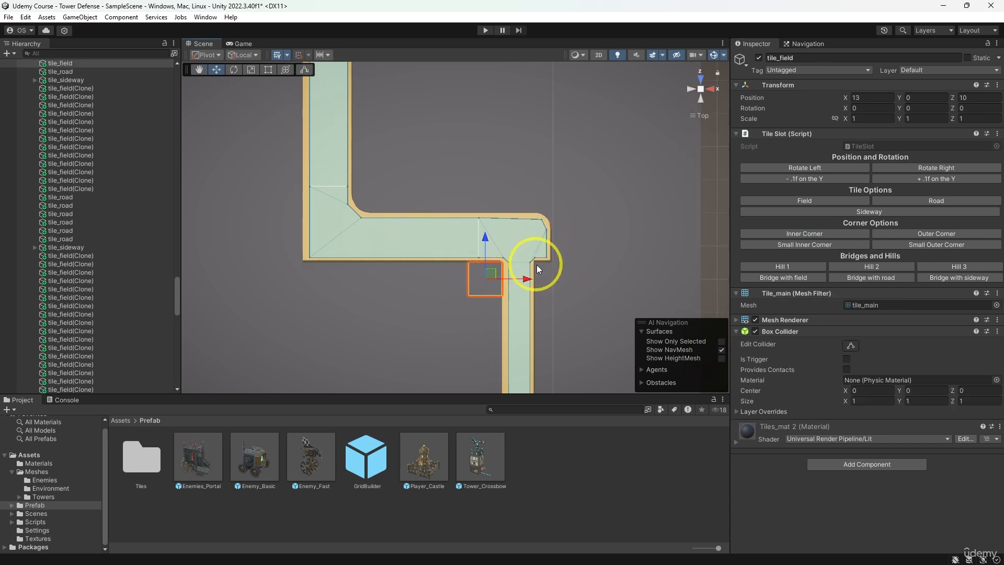
pyautogui.click(903, 243)
pyautogui.click(915, 169)
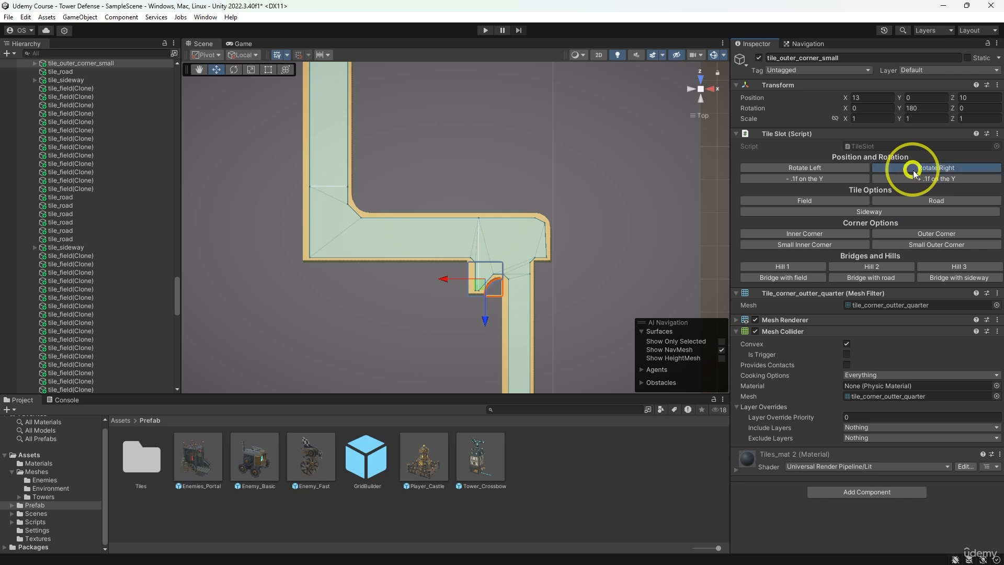
# - Turn the five field tiles at X 8 to 12, Z 10 into Sideway tiles and rotate them to 90 on Y
pyautogui.moveTo(420, 255); pyautogui.dragTo(470, 257, button='middle')
pyautogui.click(504, 273)
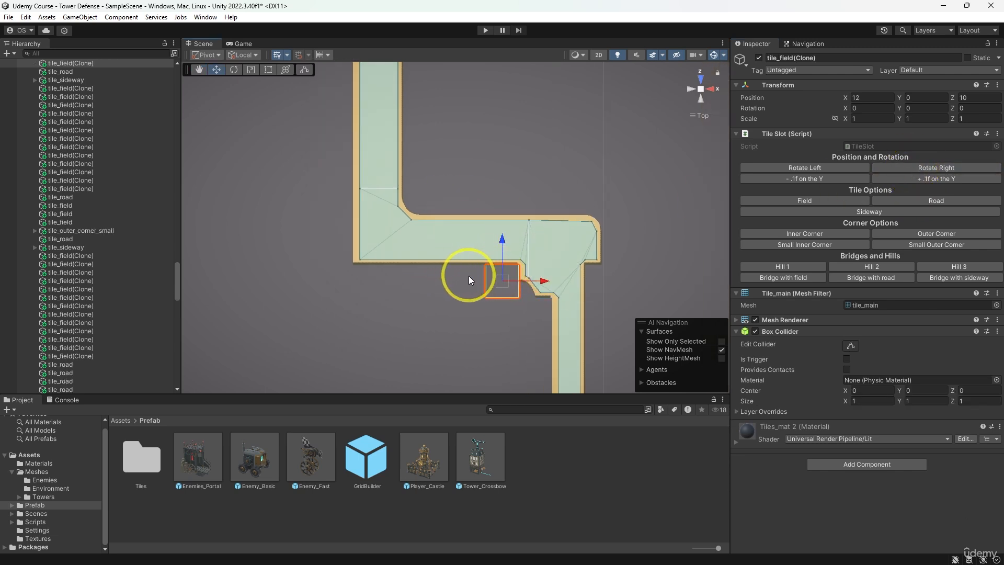
pyautogui.keyDown('shift'); pyautogui.click(469, 277); pyautogui.keyUp('shift')
pyautogui.keyDown('shift'); pyautogui.click(439, 278); pyautogui.keyUp('shift')
pyautogui.keyDown('shift'); pyautogui.click(400, 281); pyautogui.keyUp('shift')
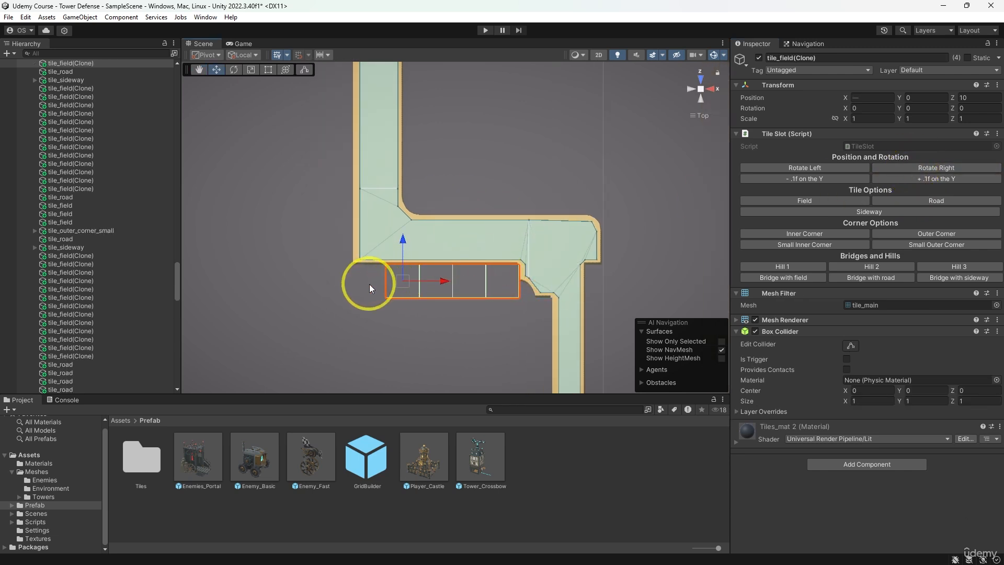
pyautogui.keyDown('shift'); pyautogui.click(370, 284); pyautogui.keyUp('shift')
pyautogui.click(877, 211)
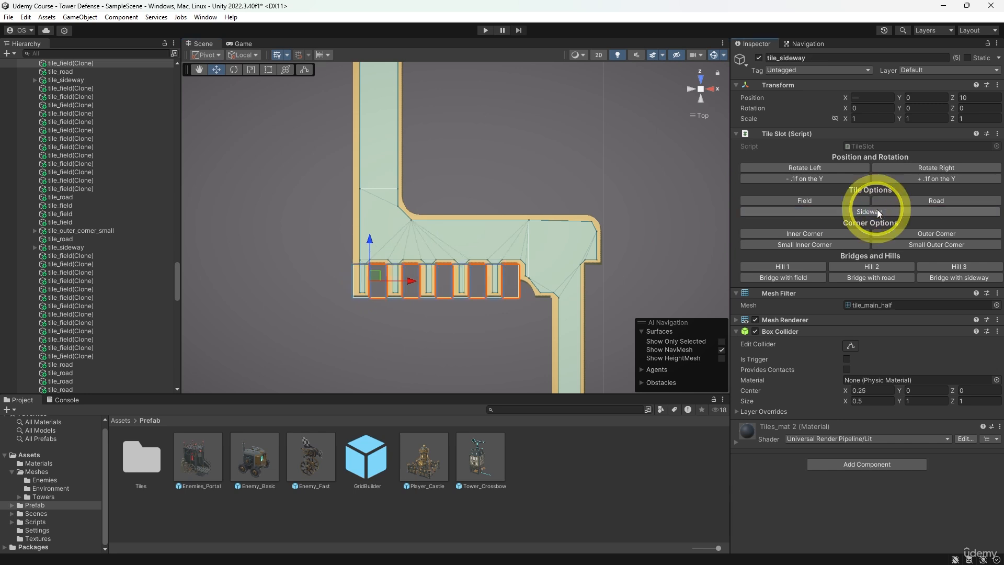
pyautogui.click(900, 168)
# - Turn the field tile at X 7, Z 10 into an Inner Corner and rotate it to 90 on Y
pyautogui.moveTo(341, 142); pyautogui.dragTo(406, 154, button='middle')
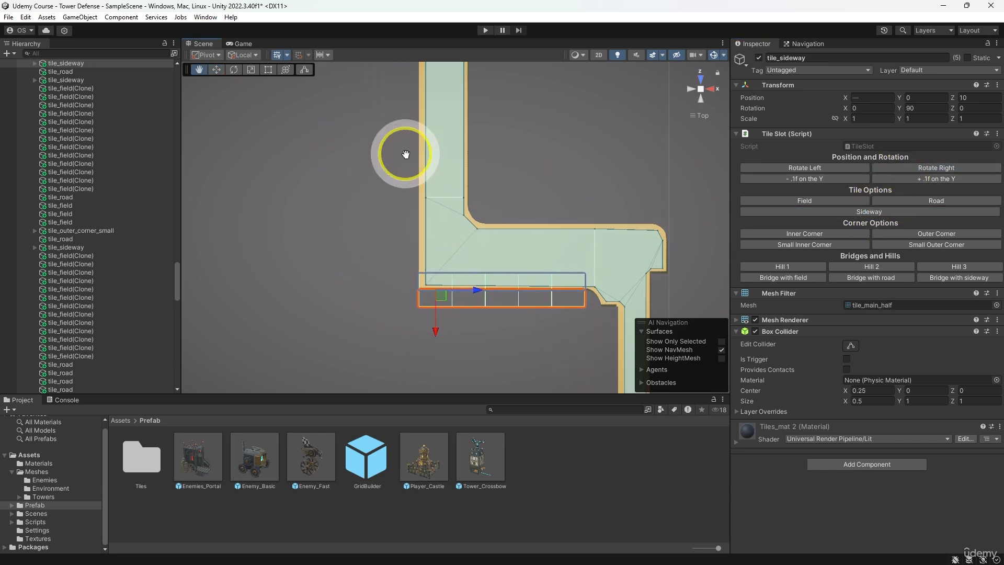
pyautogui.click(409, 284)
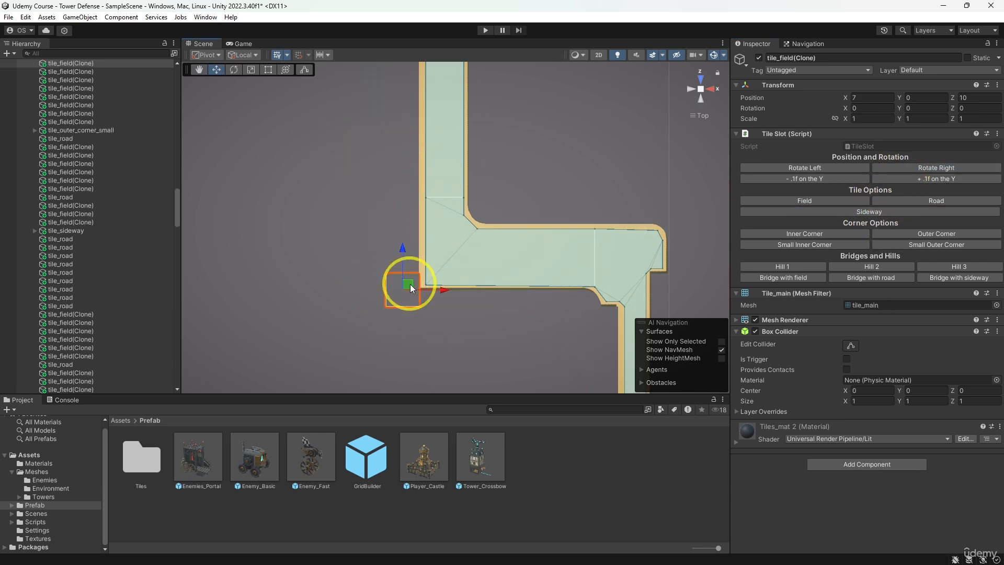
pyautogui.click(843, 233)
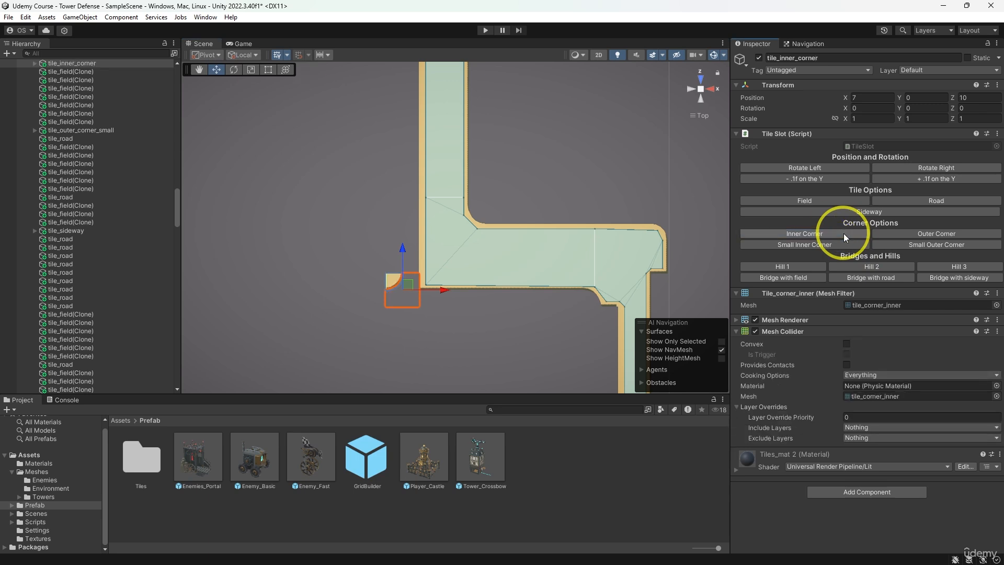
pyautogui.click(903, 168)
# - Turn the seven field tiles at X 7, Z 11 to 17 into Sideway tiles and rotate them to 180 on Y
pyautogui.moveTo(410, 194); pyautogui.dragTo(413, 249, button='middle')
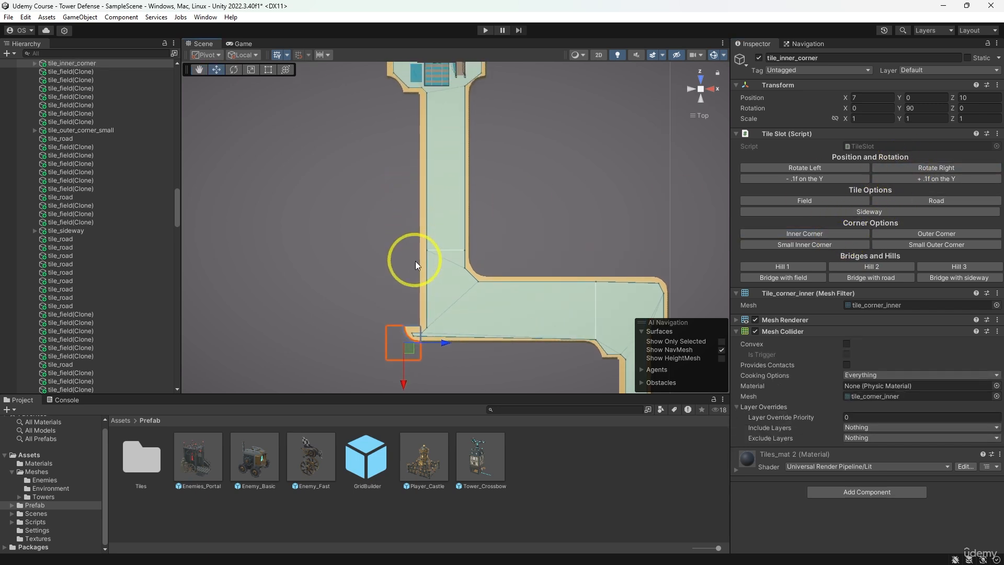
pyautogui.click(410, 300)
pyautogui.moveTo(409, 300); pyautogui.dragTo(418, 120)
pyautogui.click(846, 211)
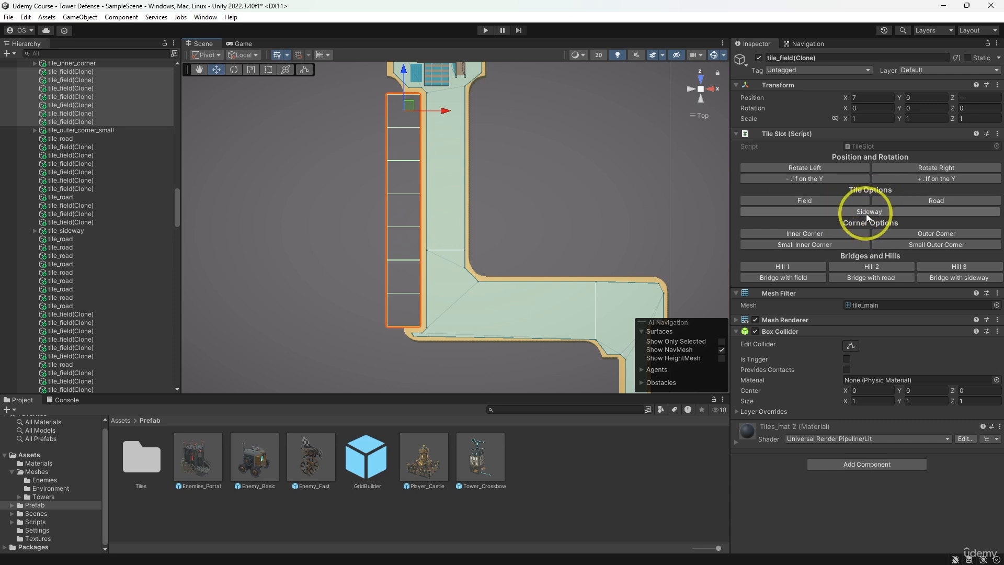
pyautogui.doubleClick(914, 169)
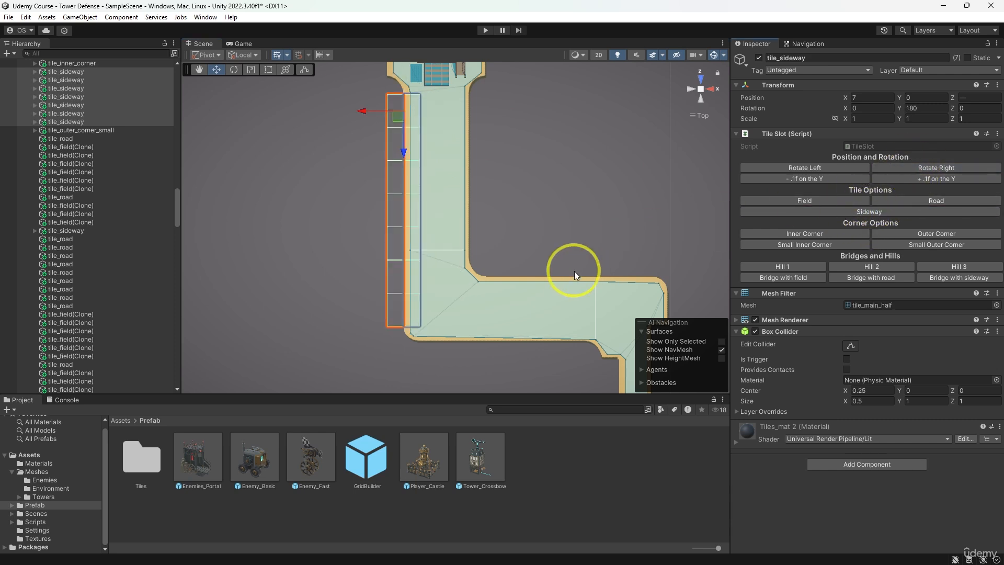
# - Turn the two field tiles at X 13, Z 8 and 9 into Sideway tiles and rotate them to 180 on Y
pyautogui.scroll(-8, 575, 272)
pyautogui.moveTo(575, 265); pyautogui.dragTo(505, 256, button='middle')
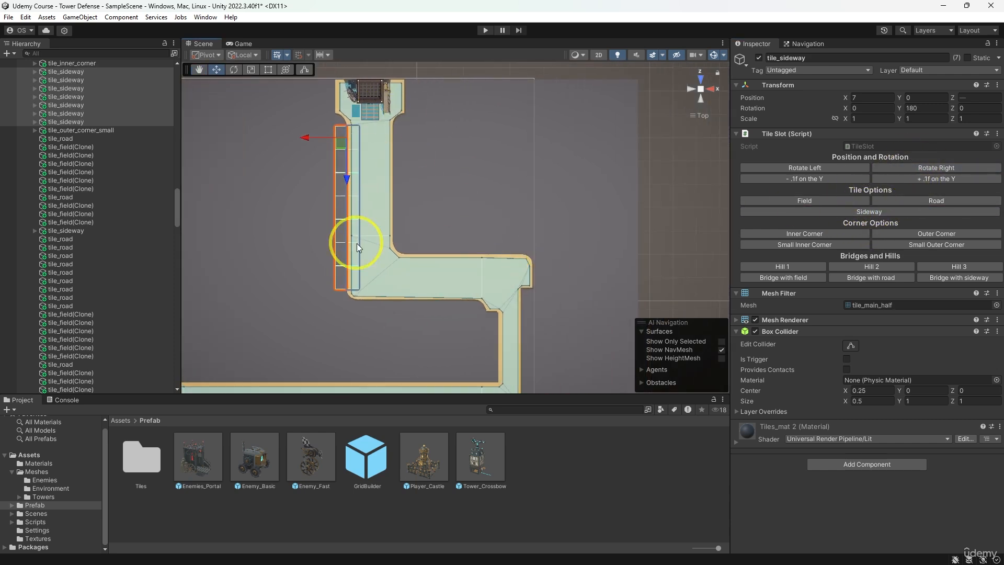
pyautogui.click(391, 261)
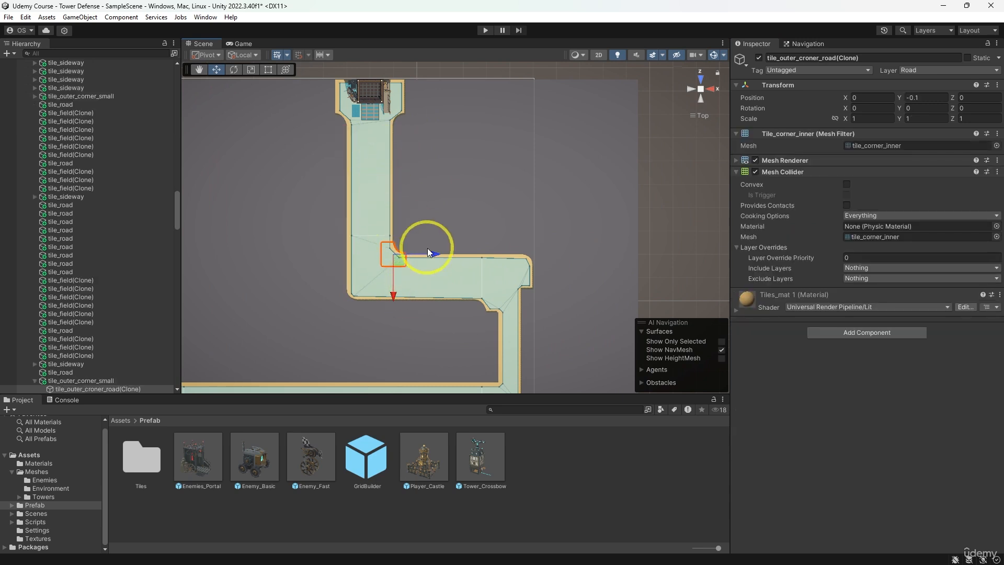
pyautogui.moveTo(507, 325); pyautogui.dragTo(512, 278, button='middle')
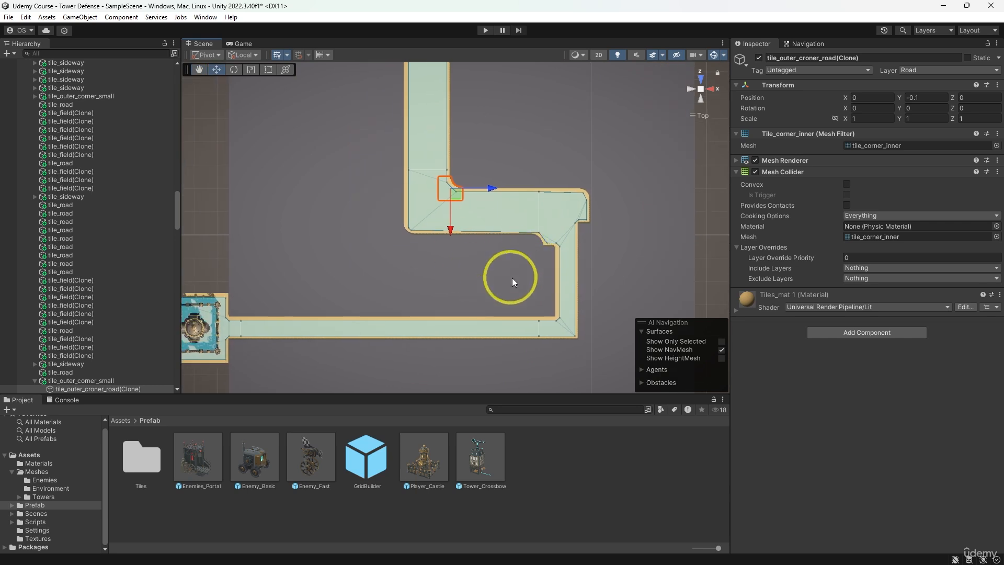
pyautogui.click(549, 253)
pyautogui.keyDown('ctrl'); pyautogui.click(543, 283); pyautogui.keyUp('ctrl')
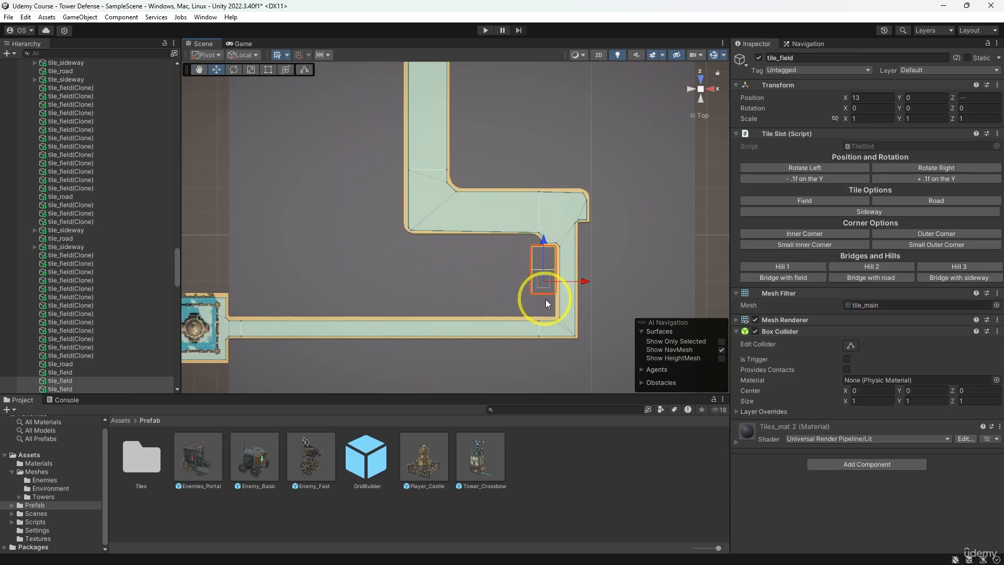
pyautogui.click(844, 210)
pyautogui.click(896, 168)
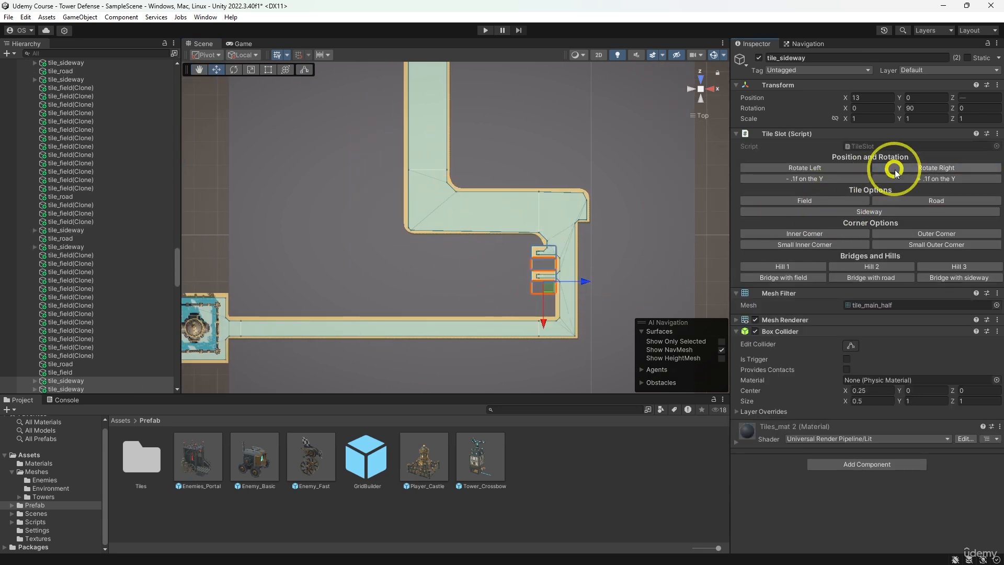
pyautogui.click(896, 169)
# - Try an Outer Corner on the field tile at X 13, Z 7, and replace it with a Small Outer Corner
pyautogui.click(537, 309)
pyautogui.click(541, 311)
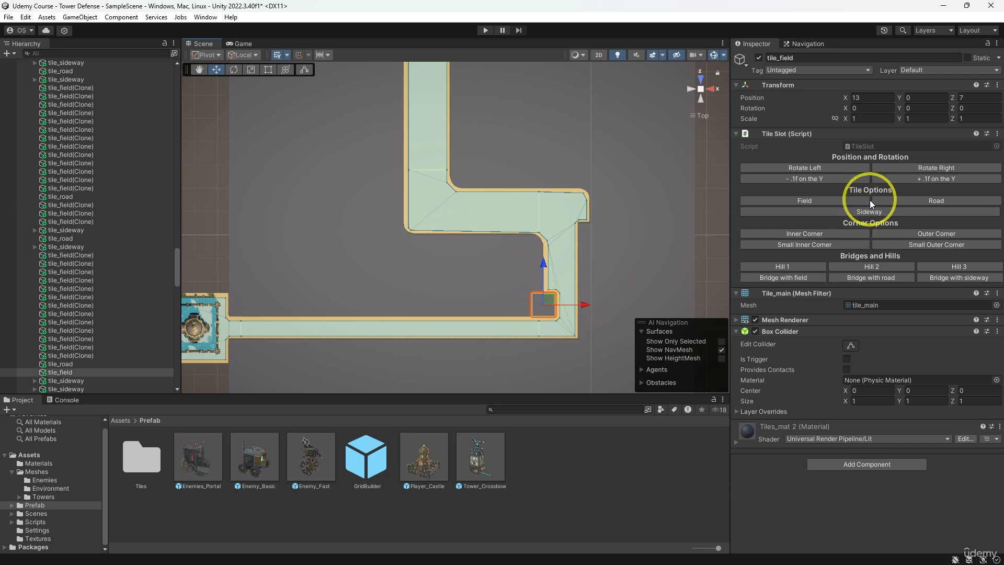
pyautogui.click(894, 234)
pyautogui.click(919, 243)
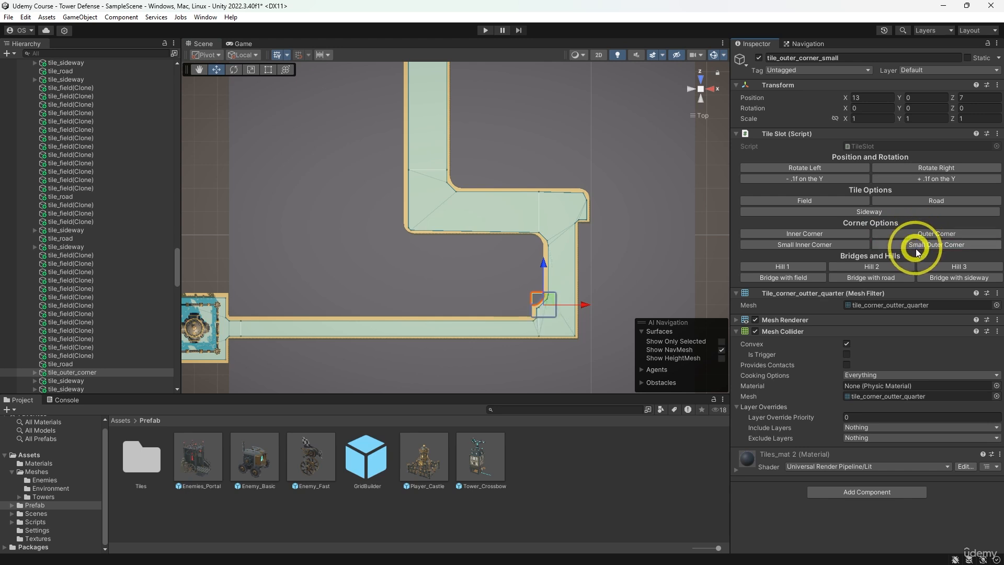
# - Turn the nine field tiles at X 4 to 12, Z 7 into Sideway tiles and rotate them to -90 on Y
pyautogui.click(520, 309)
pyautogui.keyDown('shift'); pyautogui.click(493, 310); pyautogui.keyUp('shift')
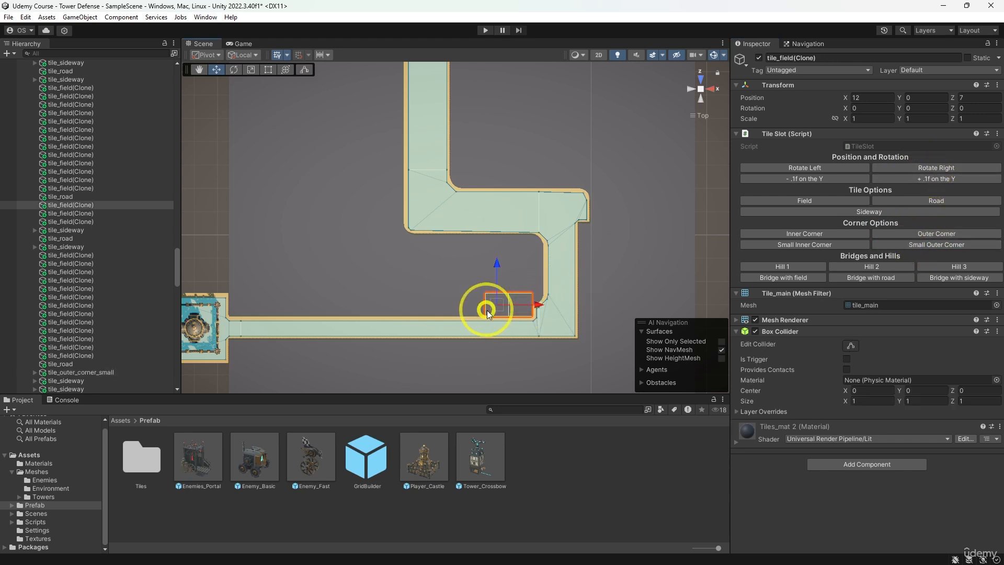
pyautogui.keyDown('shift'); pyautogui.click(447, 311); pyautogui.keyUp('shift')
pyautogui.keyDown('shift'); pyautogui.click(481, 309); pyautogui.keyUp('shift')
pyautogui.keyDown('shift'); pyautogui.click(417, 311); pyautogui.keyUp('shift')
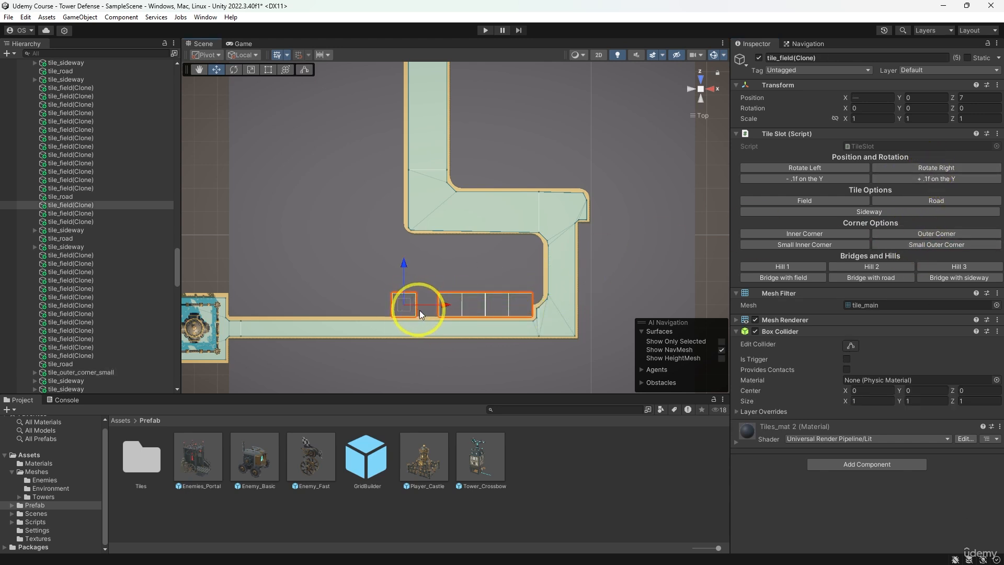
pyautogui.keyDown('shift'); pyautogui.click(428, 310); pyautogui.keyUp('shift')
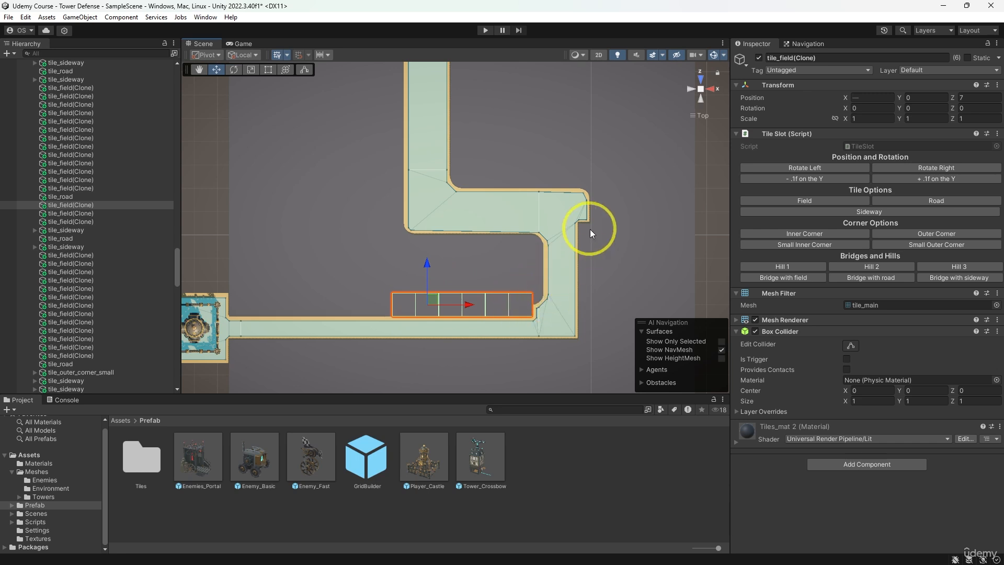
pyautogui.keyDown('shift'); pyautogui.click(385, 309); pyautogui.keyUp('shift')
pyautogui.keyDown('shift'); pyautogui.click(350, 312); pyautogui.keyUp('shift')
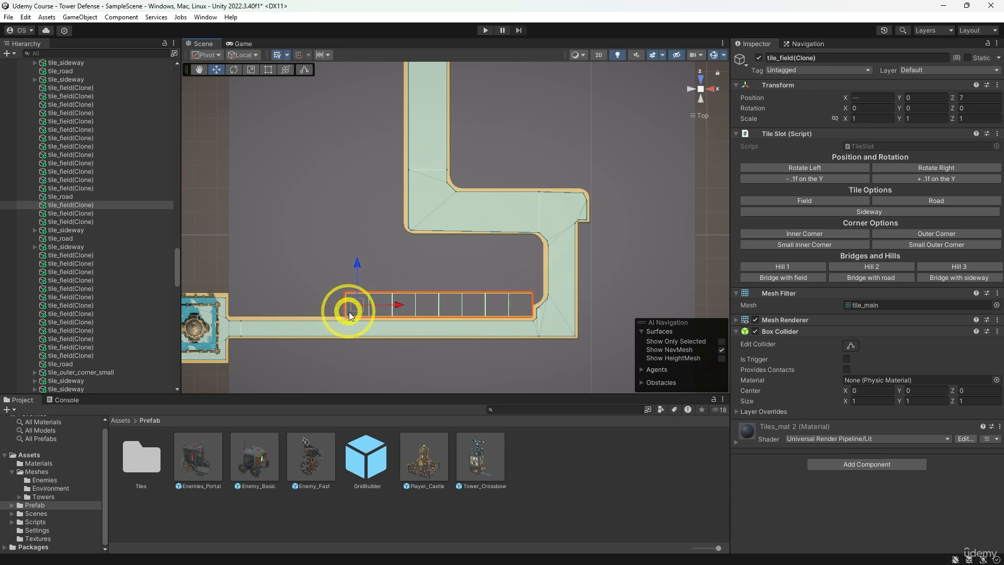
pyautogui.keyDown('shift'); pyautogui.click(333, 312); pyautogui.keyUp('shift')
pyautogui.keyDown('shift'); pyautogui.click(312, 312); pyautogui.keyUp('shift')
pyautogui.keyDown('shift'); pyautogui.click(287, 309); pyautogui.keyUp('shift')
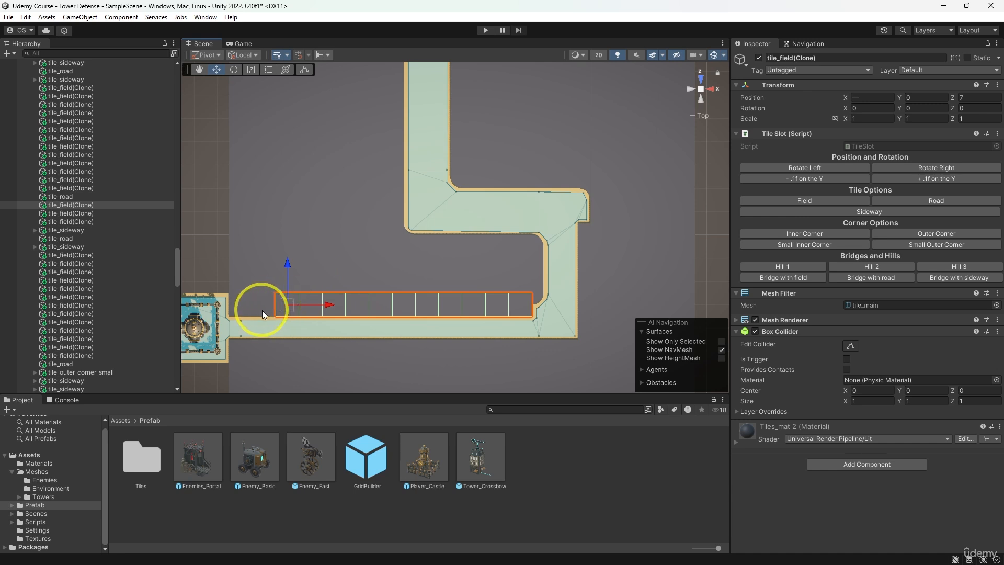
pyautogui.keyDown('shift'); pyautogui.click(262, 310); pyautogui.keyUp('shift')
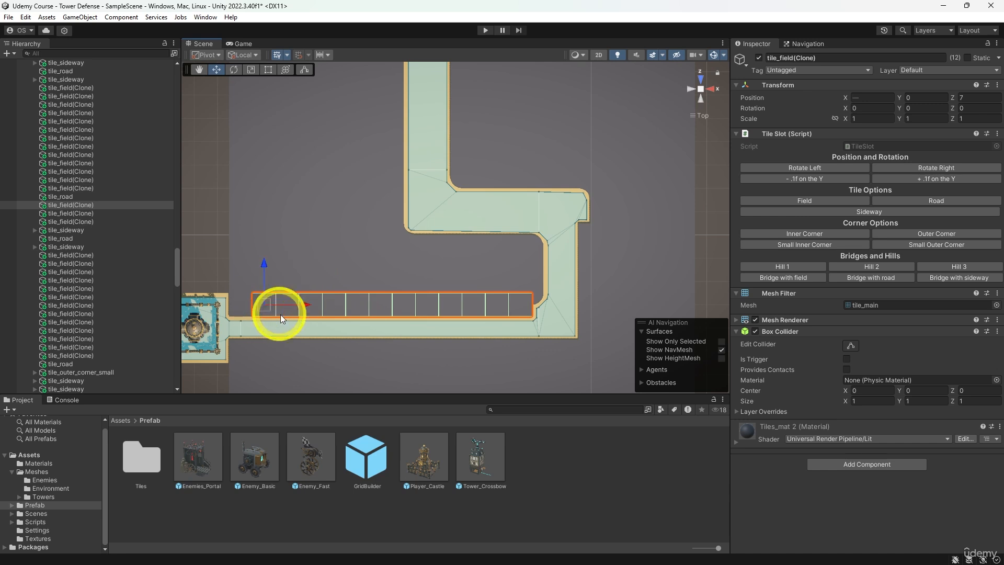
pyautogui.keyDown('shift'); pyautogui.click(273, 314); pyautogui.keyUp('shift')
pyautogui.keyDown('shift'); pyautogui.click(296, 313); pyautogui.keyUp('shift')
pyautogui.keyDown('shift'); pyautogui.click(316, 313); pyautogui.keyUp('shift')
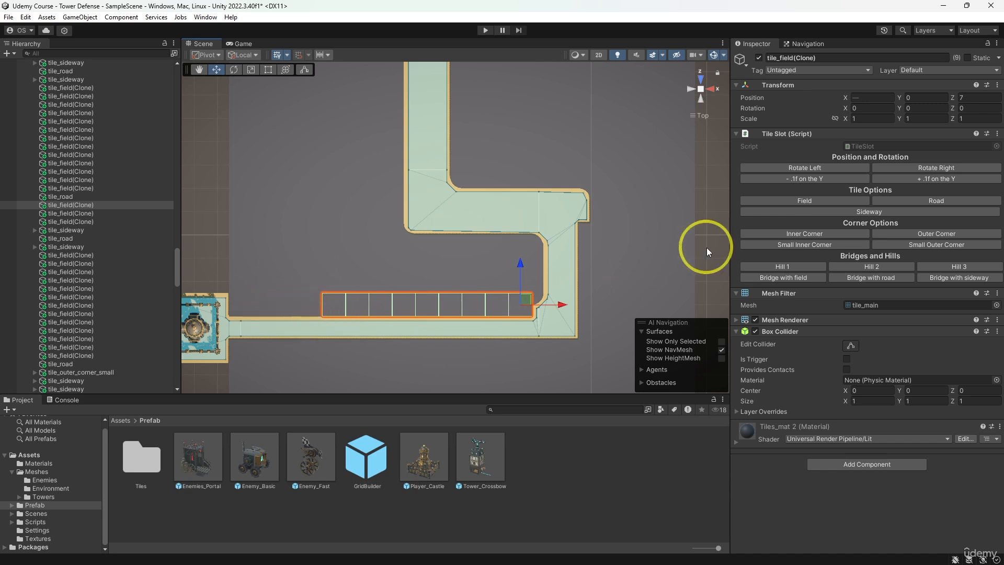
pyautogui.click(886, 210)
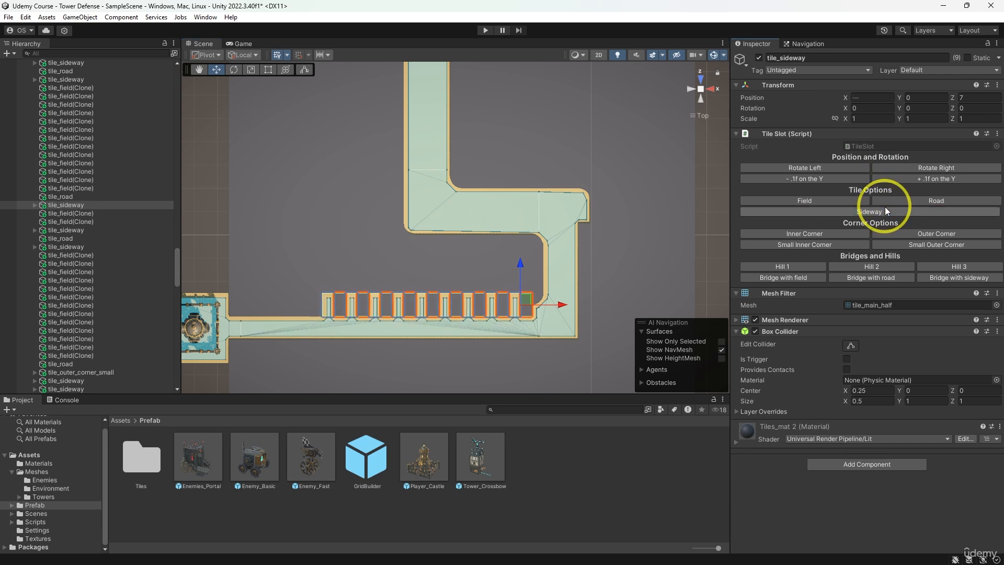
pyautogui.click(916, 168)
pyautogui.click(917, 166)
pyautogui.click(917, 166)
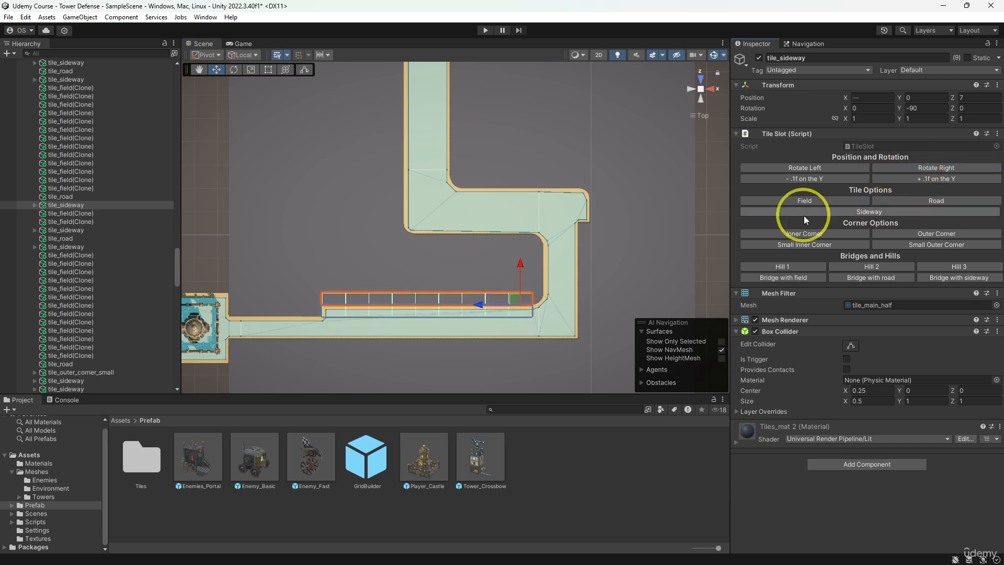
pyautogui.click(643, 250)
pyautogui.scroll(-3, 639, 251)
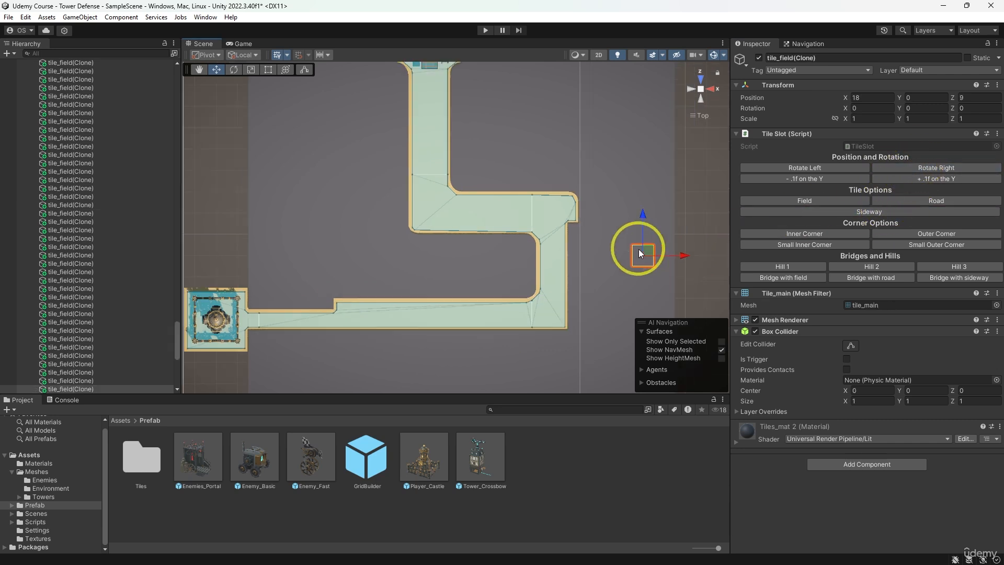
pyautogui.click(334, 303)
pyautogui.moveTo(338, 324); pyautogui.dragTo(350, 293, button='middle')
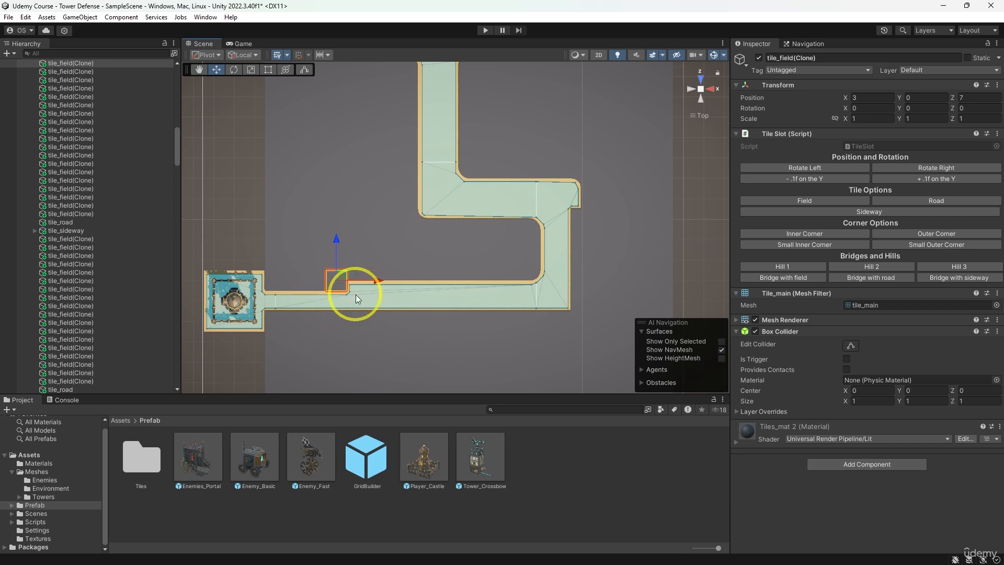
pyautogui.moveTo(368, 333); pyautogui.dragTo(373, 355, button='middle')
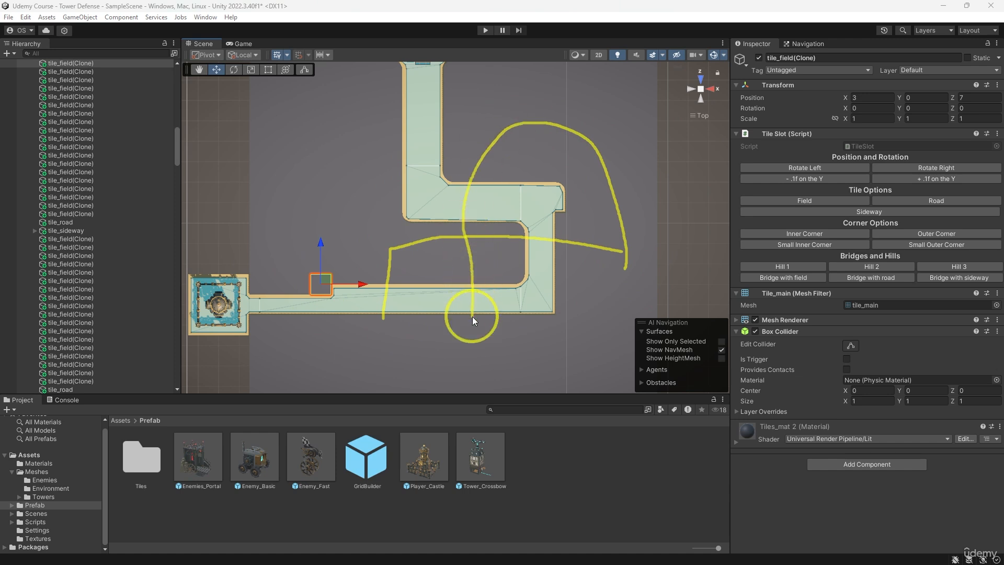
# - Turn the four field tiles at X 15, Z 7 to 10 into Sideway tiles
pyautogui.moveTo(564, 309); pyautogui.dragTo(475, 303, button='middle')
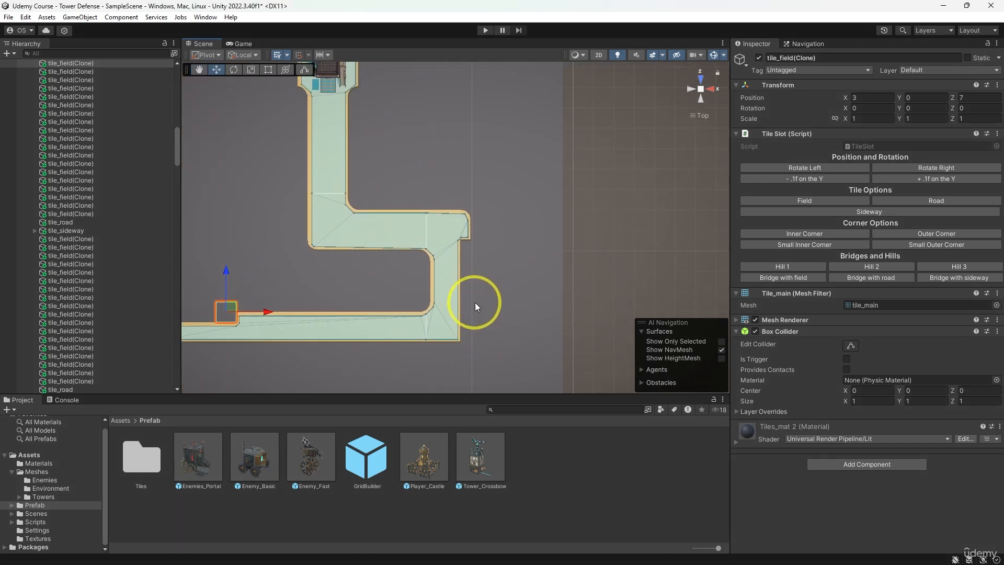
pyautogui.click(468, 249)
pyautogui.keyDown('shift'); pyautogui.click(467, 272); pyautogui.keyUp('shift')
pyautogui.keyDown('shift'); pyautogui.click(464, 294); pyautogui.keyUp('shift')
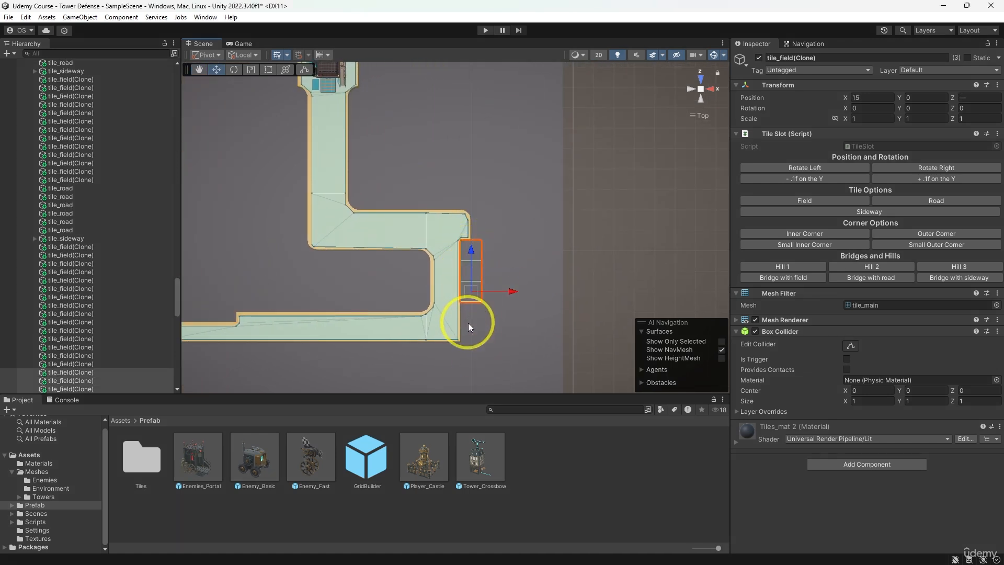
pyautogui.keyDown('shift'); pyautogui.click(468, 326); pyautogui.keyUp('shift')
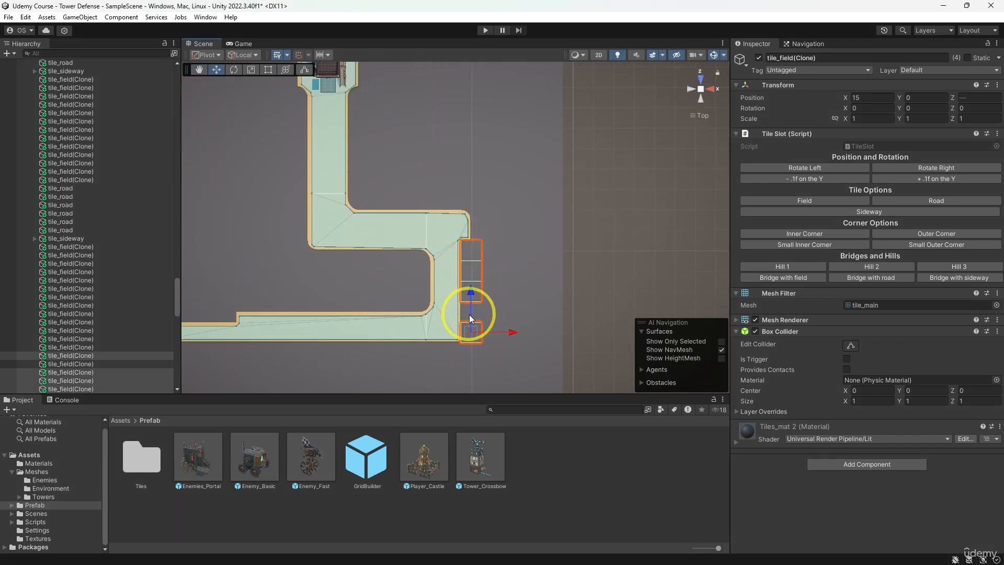
pyautogui.click(878, 213)
# - Try Small Inner Corner, Small Outer Corner and Inner Corner on the field tile at X 15, Z 6, and replace it with a Sideway tile
pyautogui.moveTo(517, 303); pyautogui.dragTo(535, 315, button='middle')
pyautogui.click(509, 315)
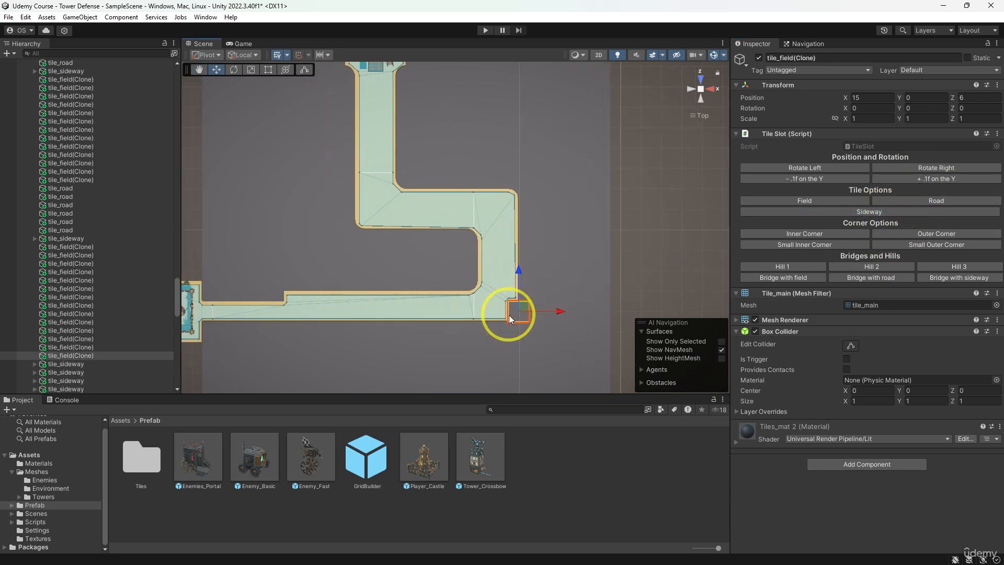
pyautogui.click(817, 246)
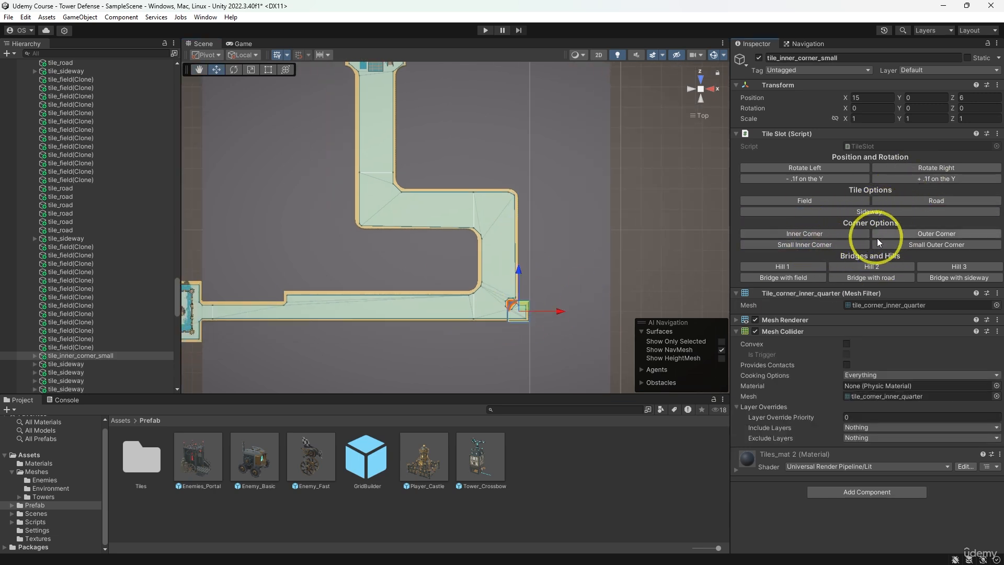
pyautogui.click(896, 242)
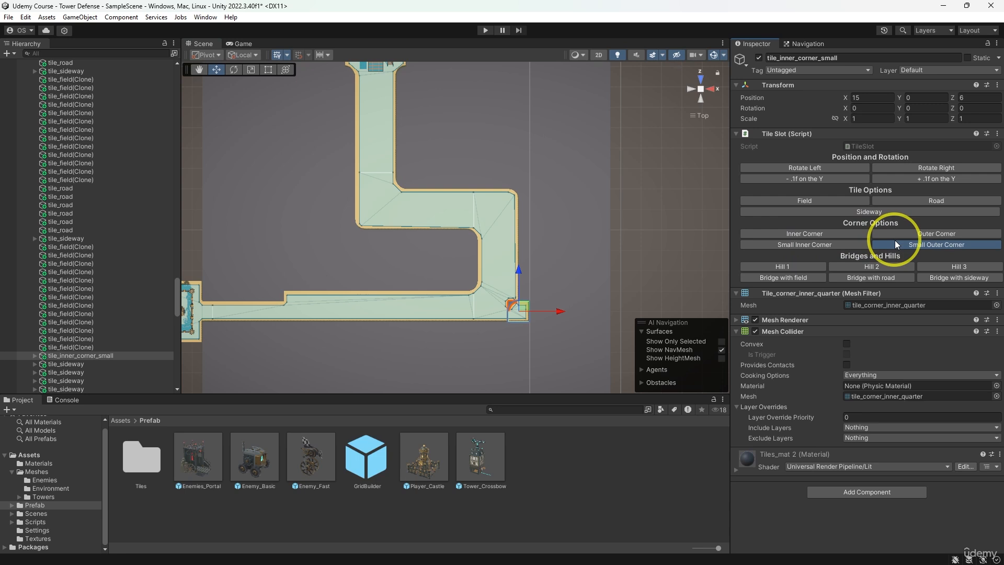
pyautogui.click(820, 233)
pyautogui.moveTo(667, 255); pyautogui.dragTo(721, 235, button='middle')
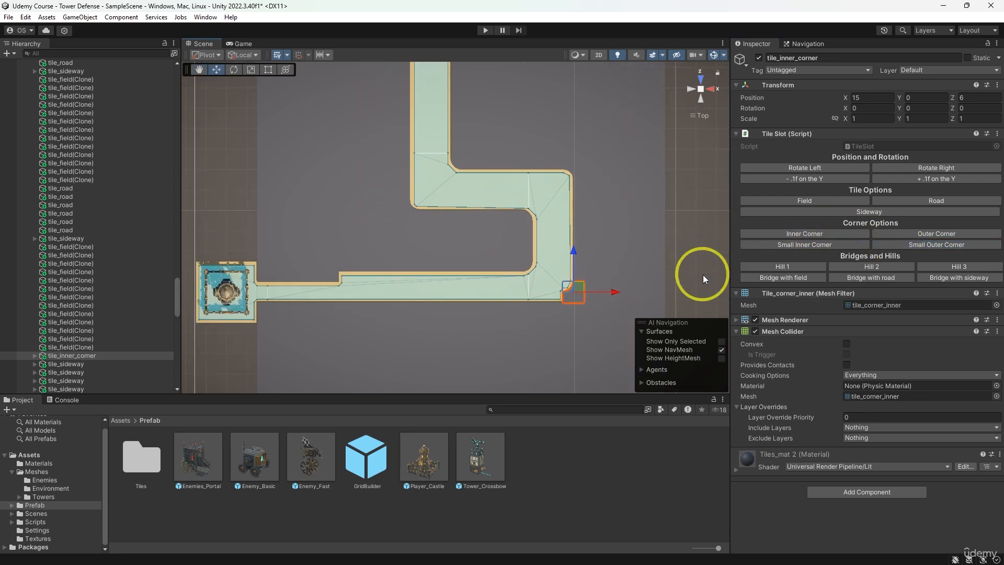
pyautogui.click(849, 210)
# - Place an Inner Corner at X 15, Z 5, and Sideway tiles rotated to 90 on Y at X 4 to 14, Z 5
pyautogui.click(571, 310)
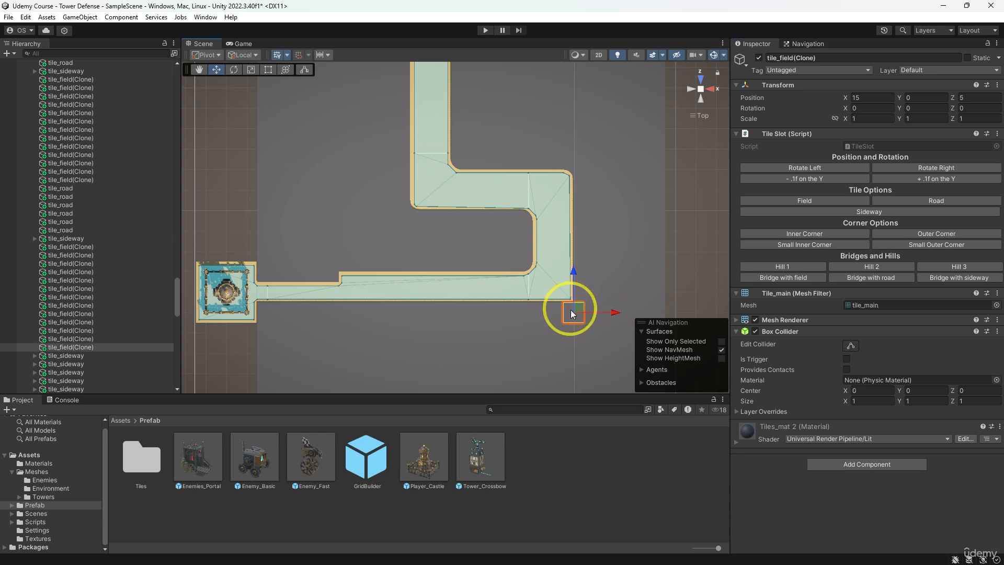
pyautogui.click(789, 234)
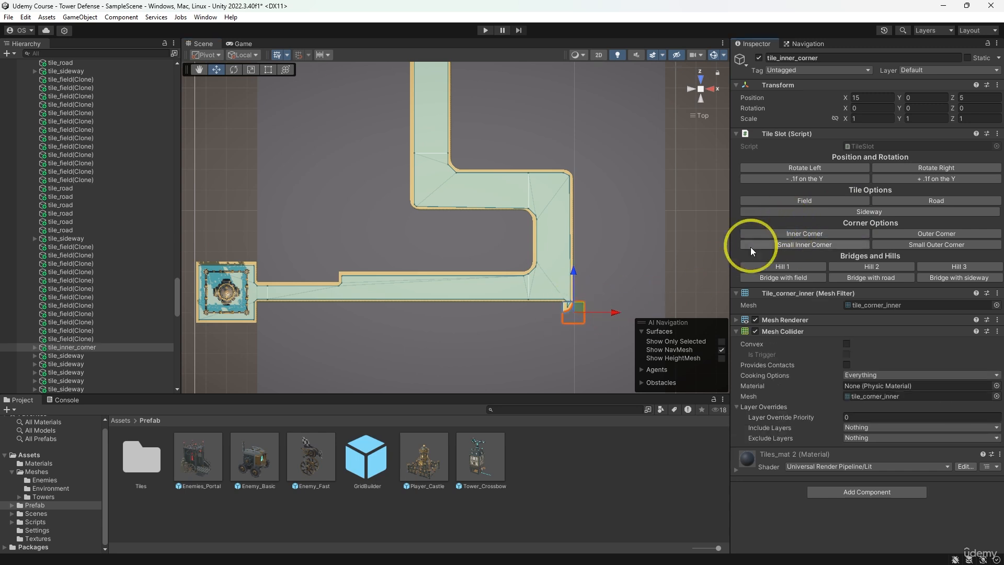
pyautogui.moveTo(547, 312)
pyautogui.mouseDown()
pyautogui.moveTo(358, 315)
pyautogui.moveTo(366, 321)
pyautogui.mouseUp()
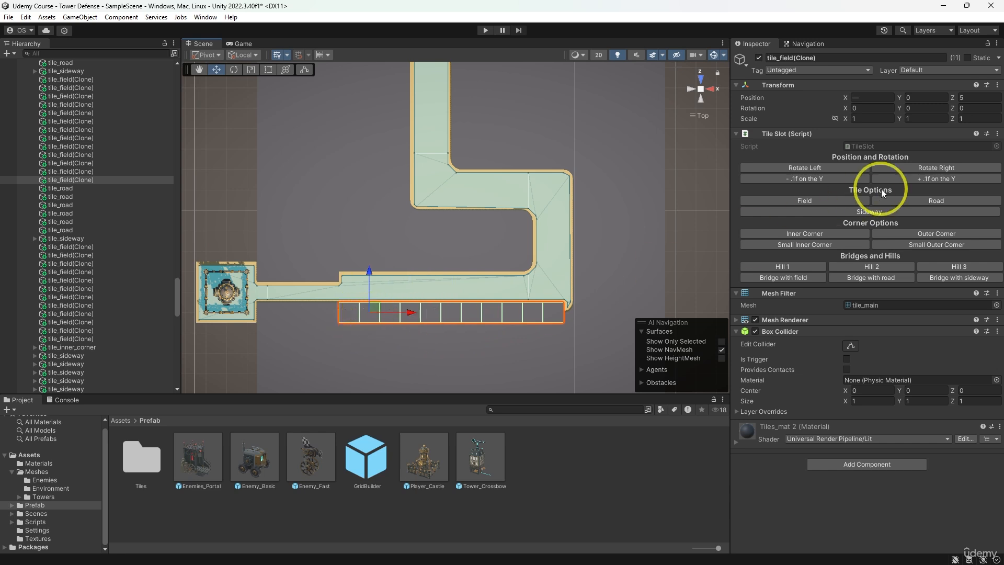
pyautogui.click(855, 212)
pyautogui.click(908, 169)
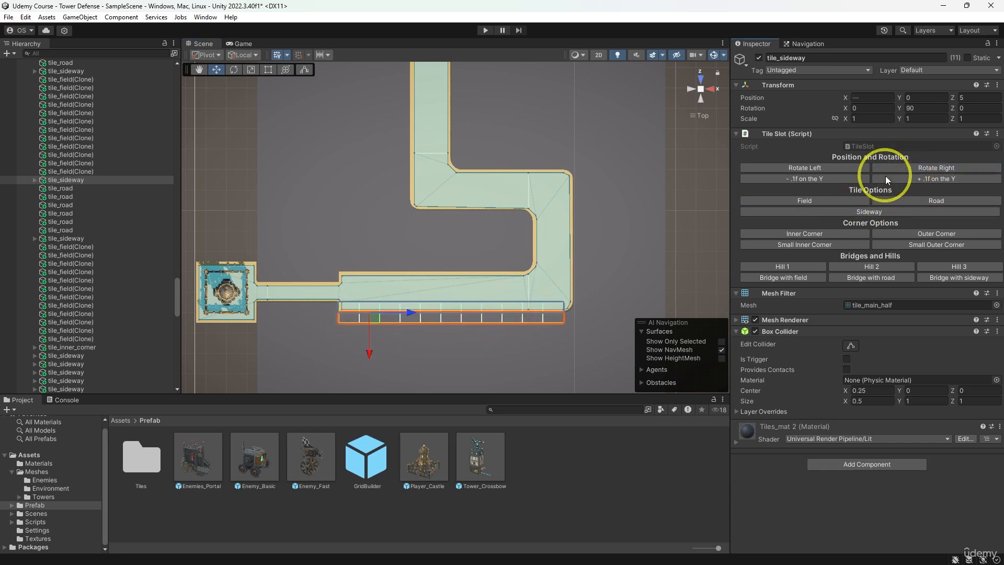
pyautogui.click(592, 214)
# - Examine the widened road between the enemy portal and the castle from an angled view and from above
pyautogui.keyDown('alt'); pyautogui.moveTo(620, 262); pyautogui.dragTo(531, 221); pyautogui.keyUp('alt')
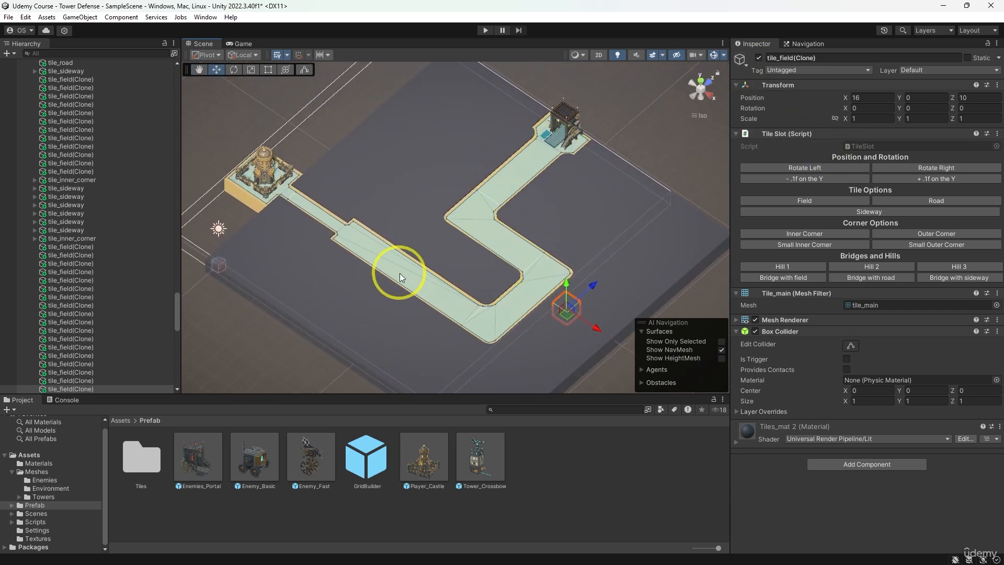
pyautogui.scroll(3, 399, 273)
pyautogui.click(416, 297)
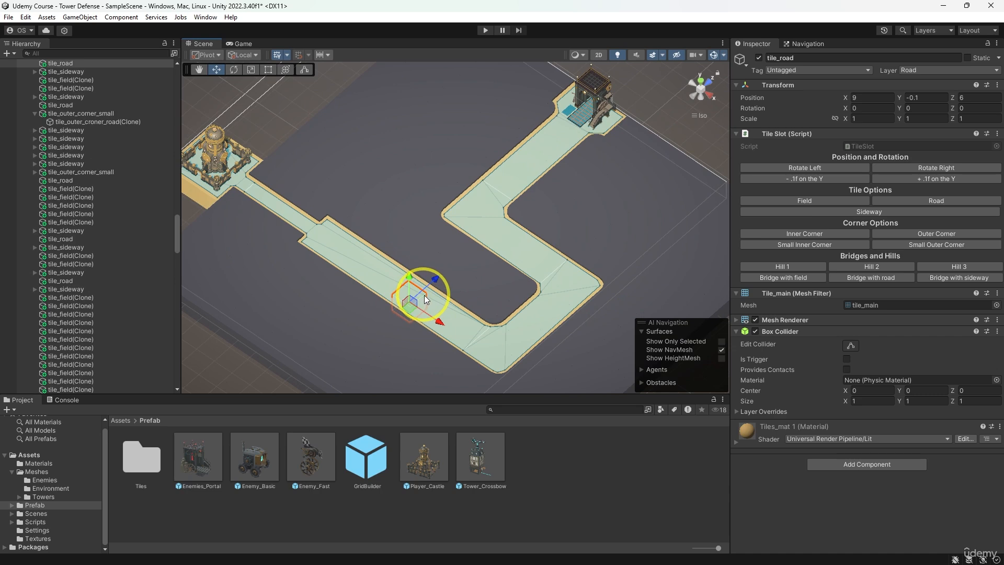
pyautogui.moveTo(425, 295)
pyautogui.keyDown('alt'); pyautogui.mouseDown()
pyautogui.moveTo(404, 327)
pyautogui.moveTo(560, 213)
pyautogui.moveTo(442, 231)
pyautogui.moveTo(399, 262)
pyautogui.mouseUp(); pyautogui.keyUp('alt')
pyautogui.click(548, 209)
pyautogui.click(553, 217)
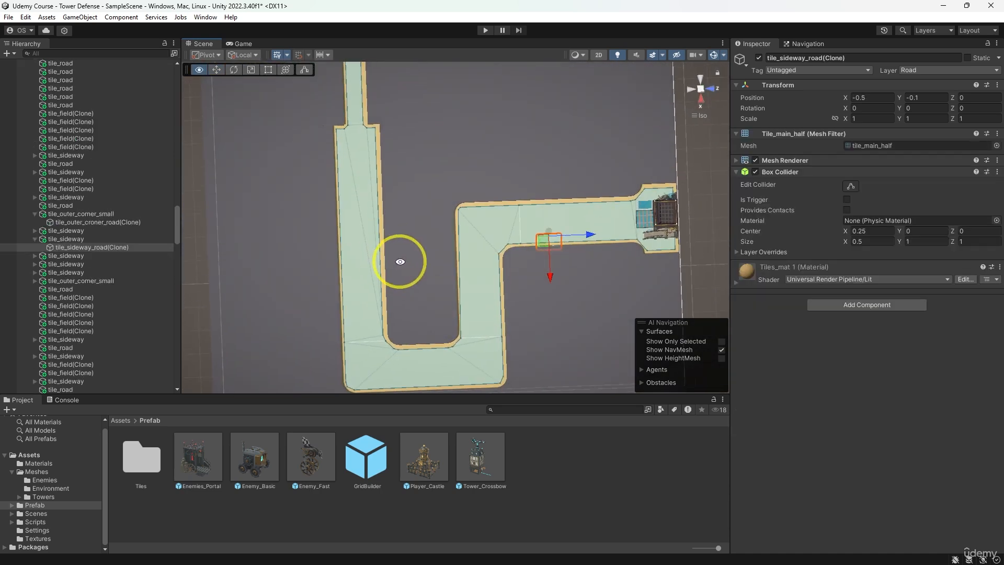
pyautogui.click(689, 92)
pyautogui.click(701, 84)
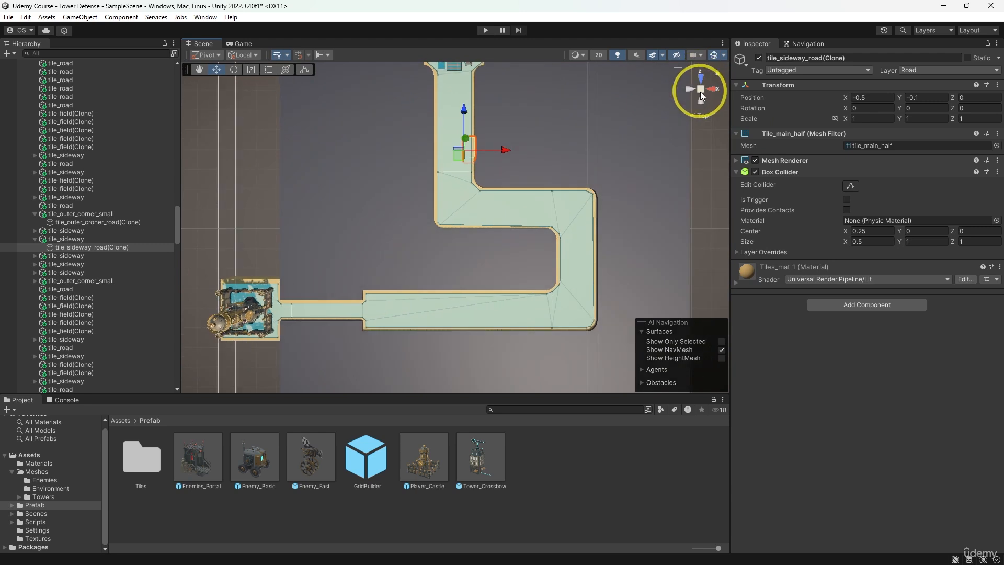
pyautogui.click(701, 92)
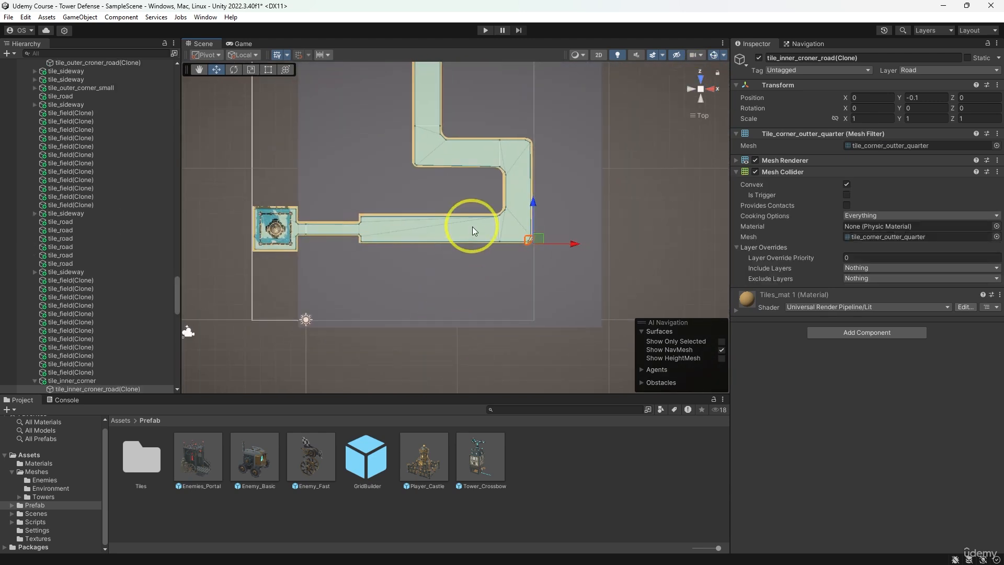
pyautogui.moveTo(472, 227); pyautogui.dragTo(467, 286, button='middle')
pyautogui.moveTo(422, 102)
pyautogui.mouseDown()
pyautogui.moveTo(417, 156)
pyautogui.moveTo(487, 218)
pyautogui.mouseUp()
pyautogui.moveTo(492, 284); pyautogui.dragTo(381, 287)
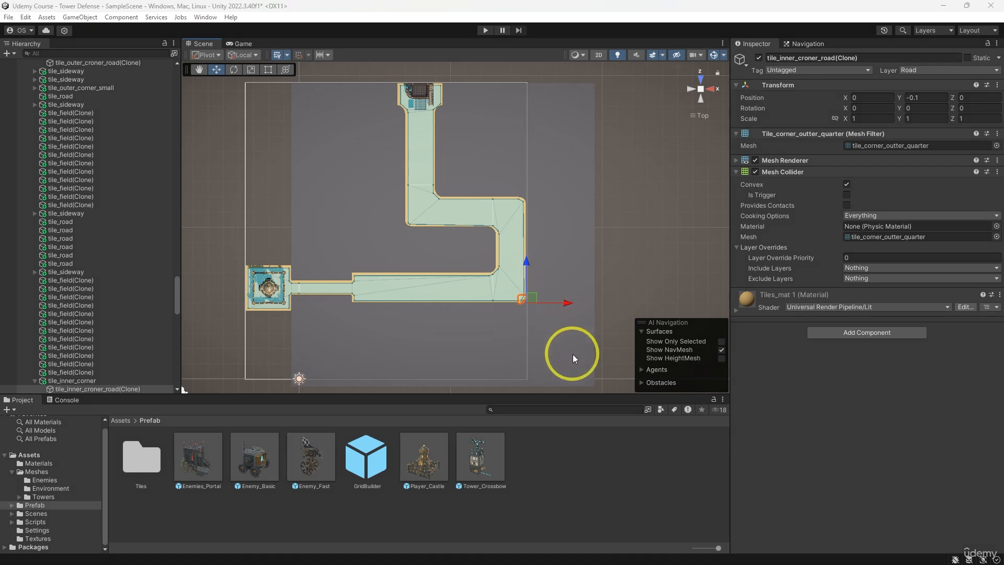
pyautogui.moveTo(572, 354)
pyautogui.mouseDown()
pyautogui.moveTo(561, 204)
pyautogui.moveTo(495, 168)
pyautogui.mouseUp()
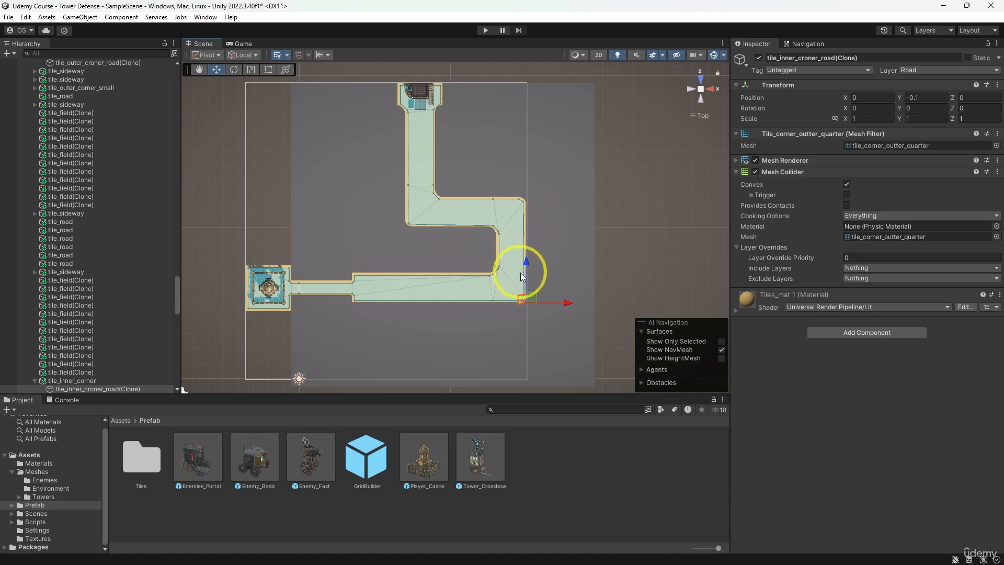
pyautogui.scroll(2, 590, 288)
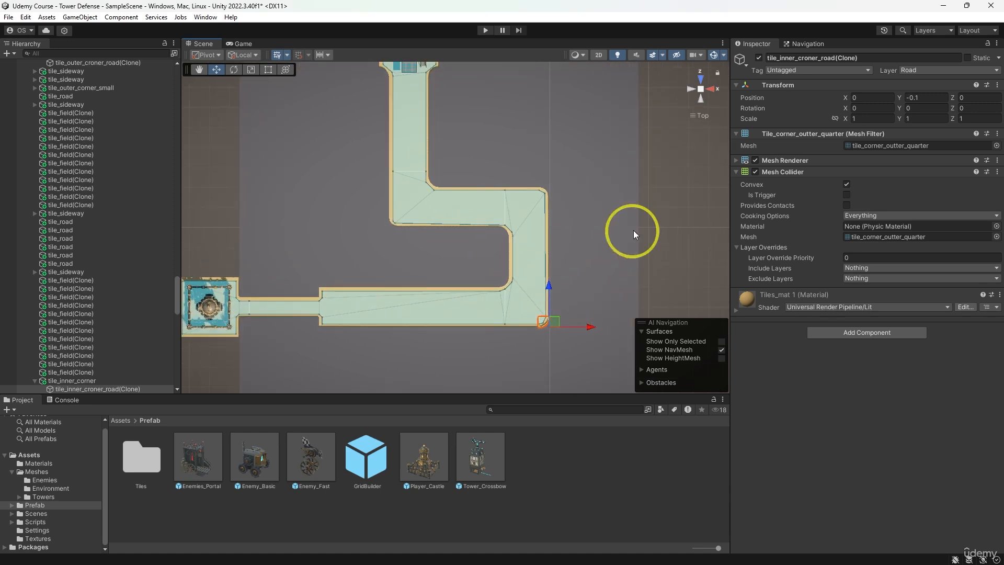
# - Turn the two Sideway tiles at X 13, Z 8 and 9 into Bridge with sideway tiles
pyautogui.click(701, 89)
pyautogui.scroll(2, 620, 299)
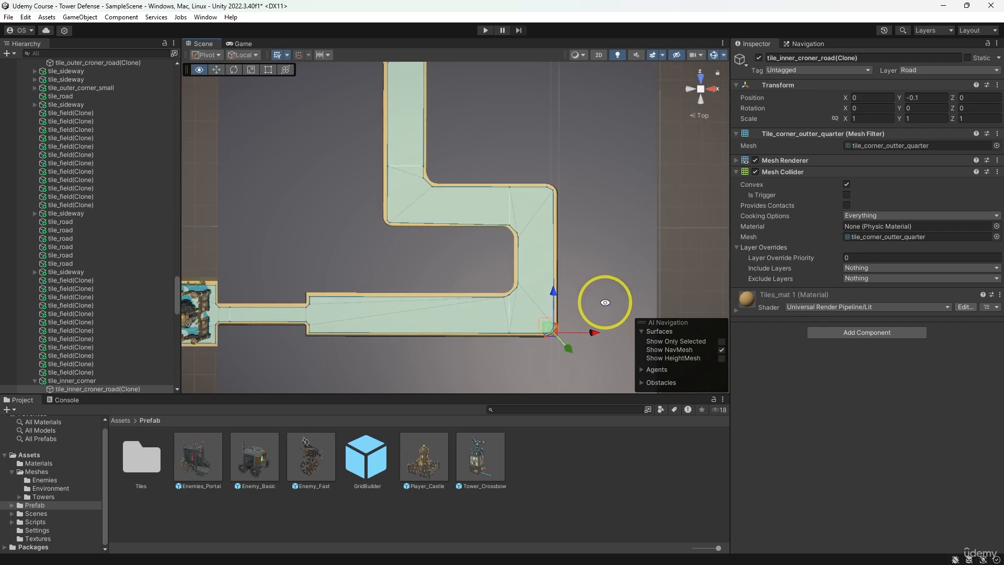
pyautogui.keyDown('alt'); pyautogui.moveTo(604, 303); pyautogui.dragTo(437, 188); pyautogui.keyUp('alt')
pyautogui.moveTo(473, 238); pyautogui.dragTo(484, 156, button='middle')
pyautogui.scroll(-2, 484, 155)
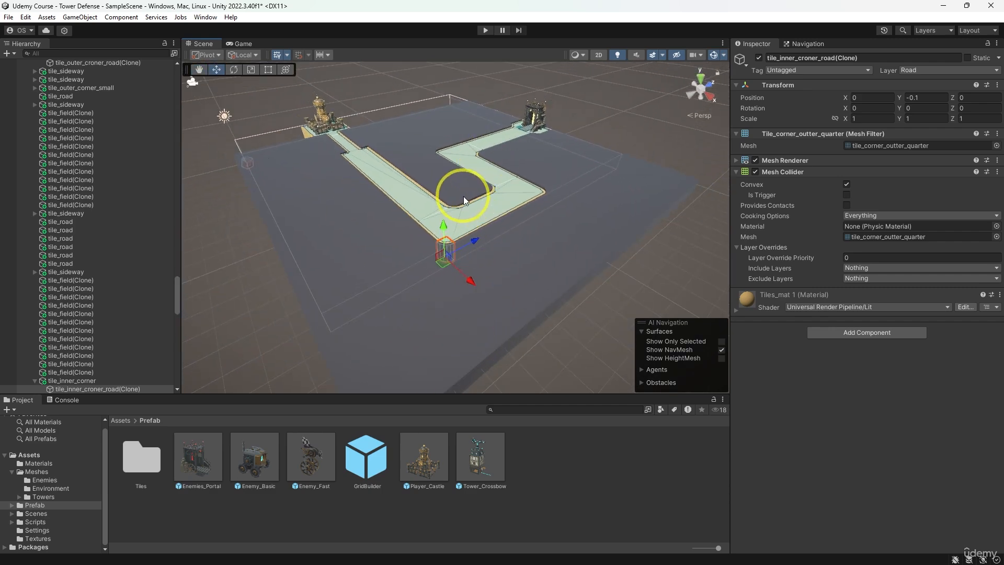
pyautogui.click(464, 196)
pyautogui.scroll(3, 501, 195)
pyautogui.moveTo(501, 195); pyautogui.dragTo(485, 246, button='middle')
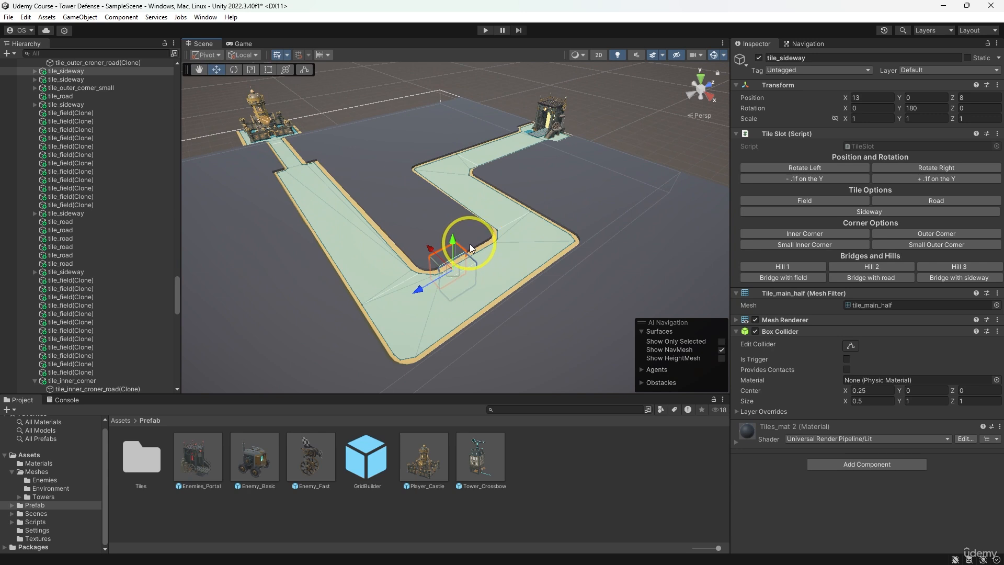
pyautogui.keyDown('shift'); pyautogui.click(470, 249); pyautogui.keyUp('shift')
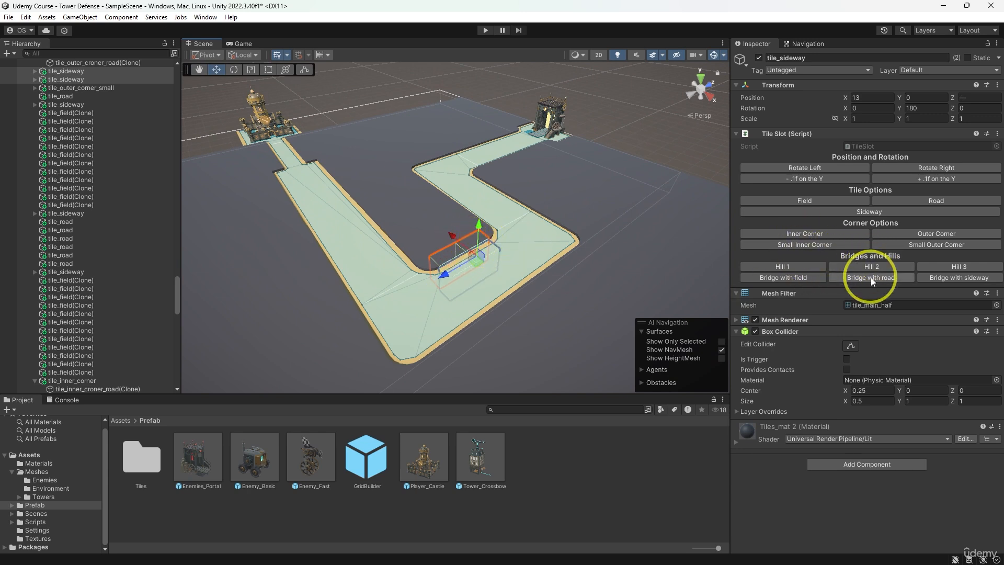
pyautogui.click(940, 276)
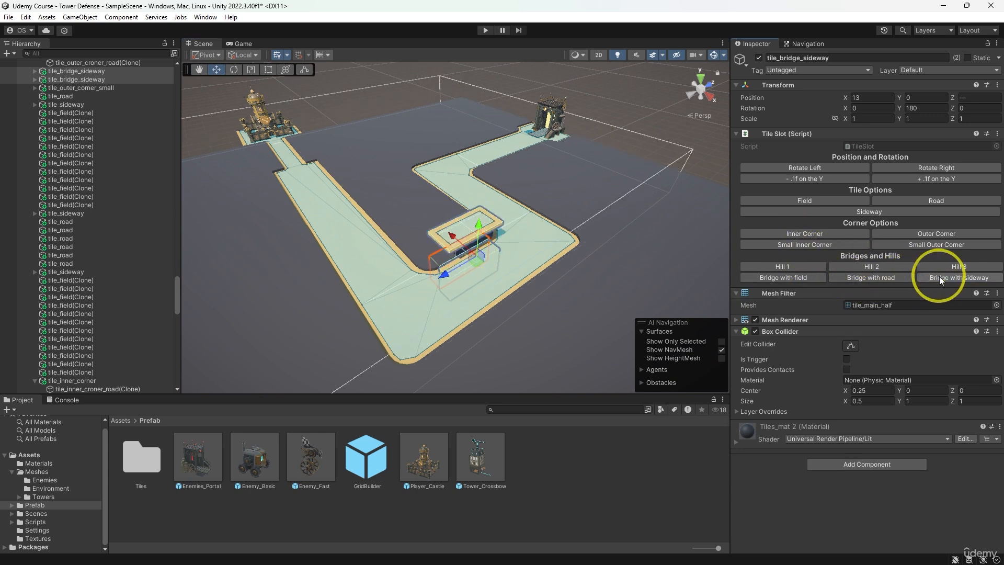
# - Turn the two field tiles at X 12, Z 8 and 9 into Hill 3, rotated to 180 and lowered by 0.1 on Y
pyautogui.keyDown('alt'); pyautogui.moveTo(533, 251); pyautogui.dragTo(598, 262); pyautogui.keyUp('alt')
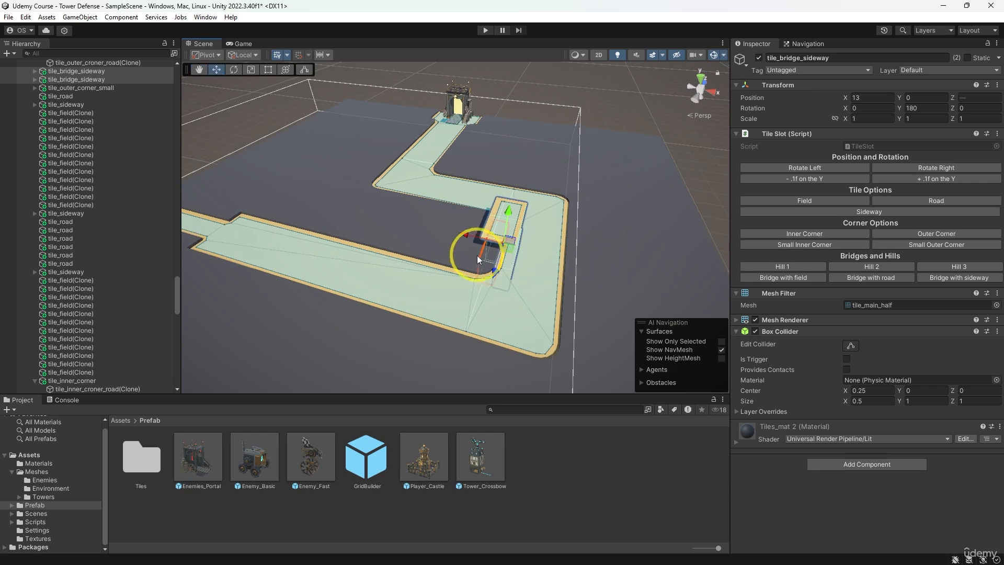
pyautogui.click(478, 235)
pyautogui.keyDown('alt'); pyautogui.moveTo(474, 228); pyautogui.dragTo(560, 258); pyautogui.keyUp('alt')
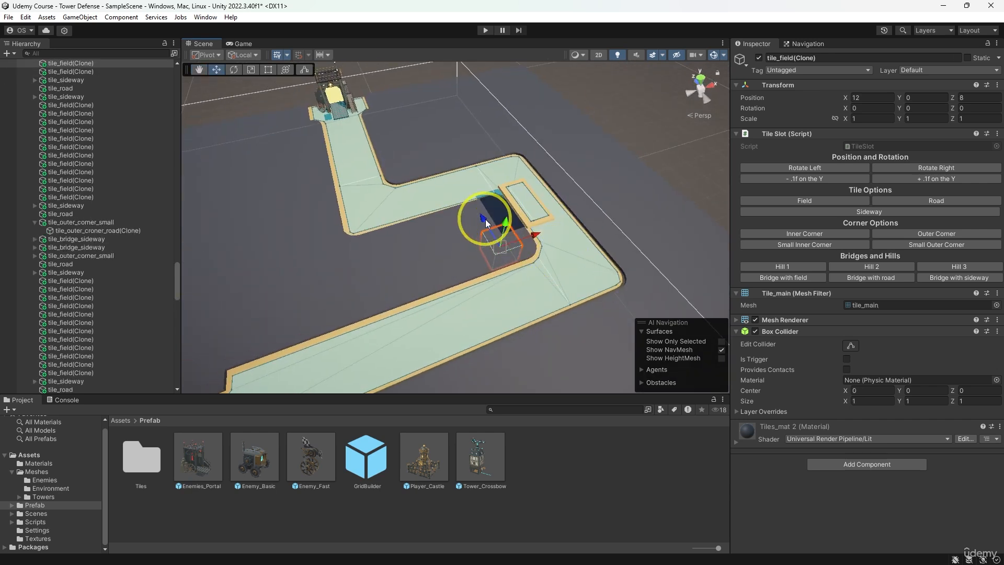
pyautogui.keyDown('shift'); pyautogui.click(498, 221); pyautogui.keyUp('shift')
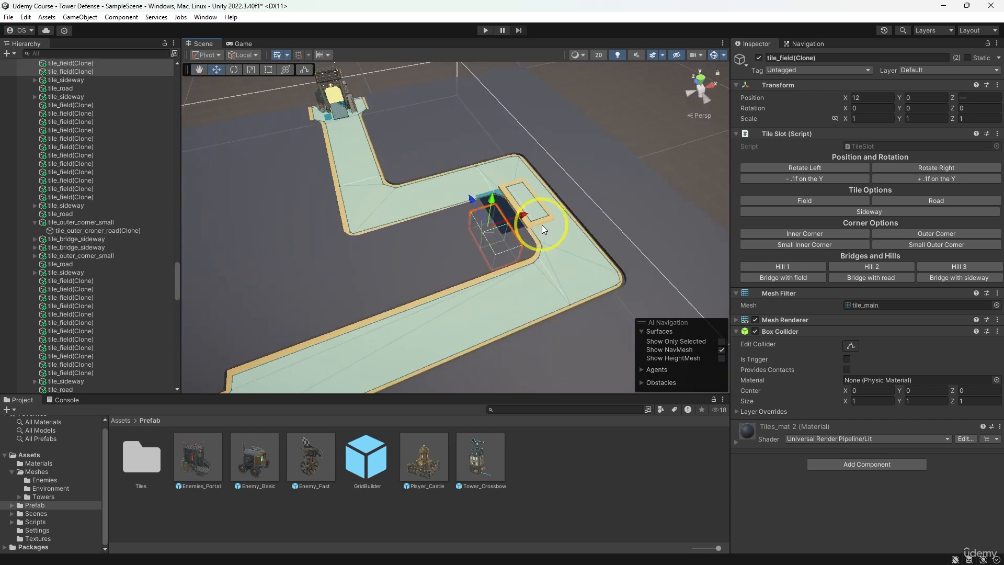
pyautogui.click(928, 265)
pyautogui.click(918, 170)
pyautogui.click(919, 168)
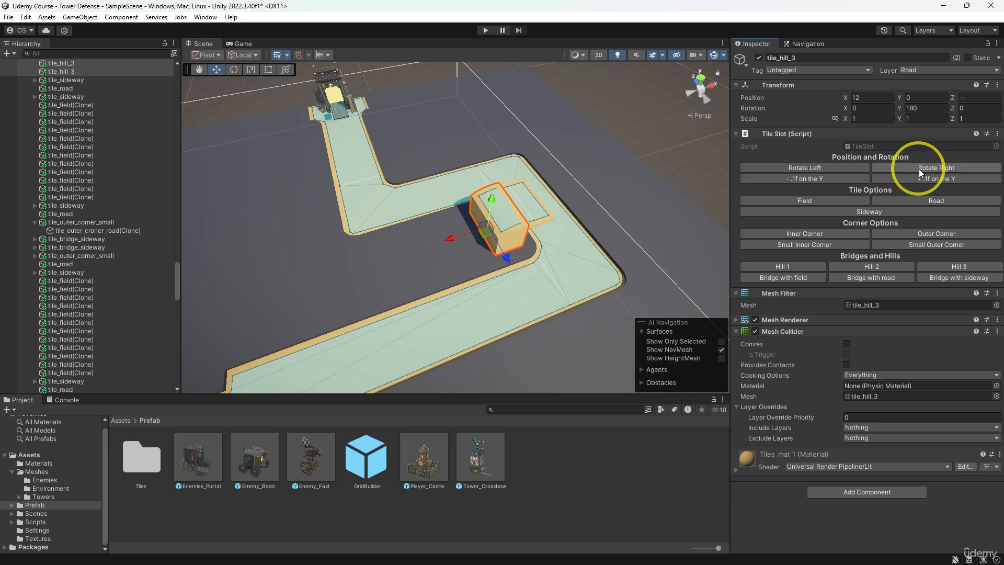
pyautogui.click(821, 179)
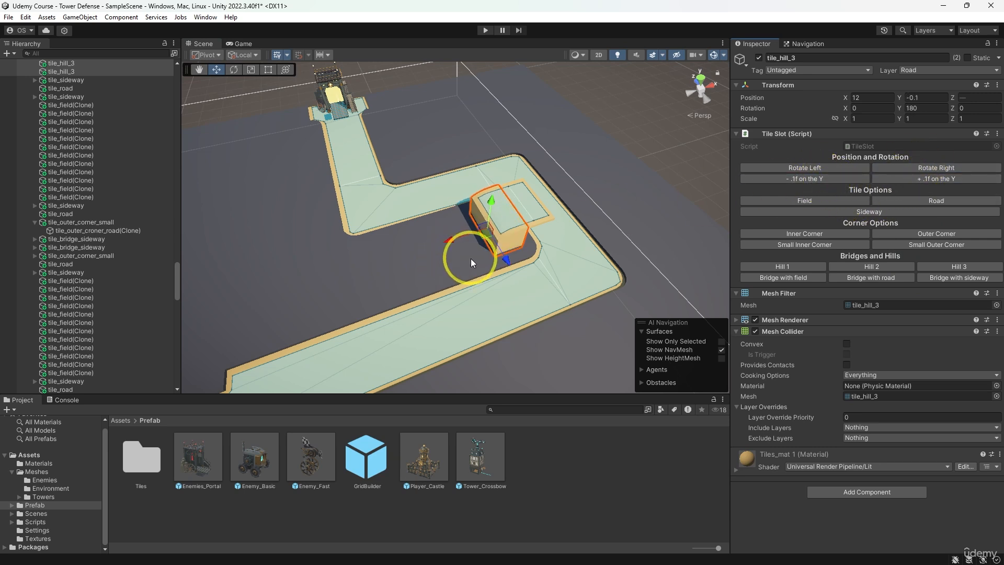
# - Turn the two field tiles at X 11, Z 8 and 9 into Hill 2, rotated to 180 and lowered by 0.1 on Y
pyautogui.click(463, 233)
pyautogui.keyDown('shift'); pyautogui.click(464, 222); pyautogui.keyUp('shift')
pyautogui.click(871, 266)
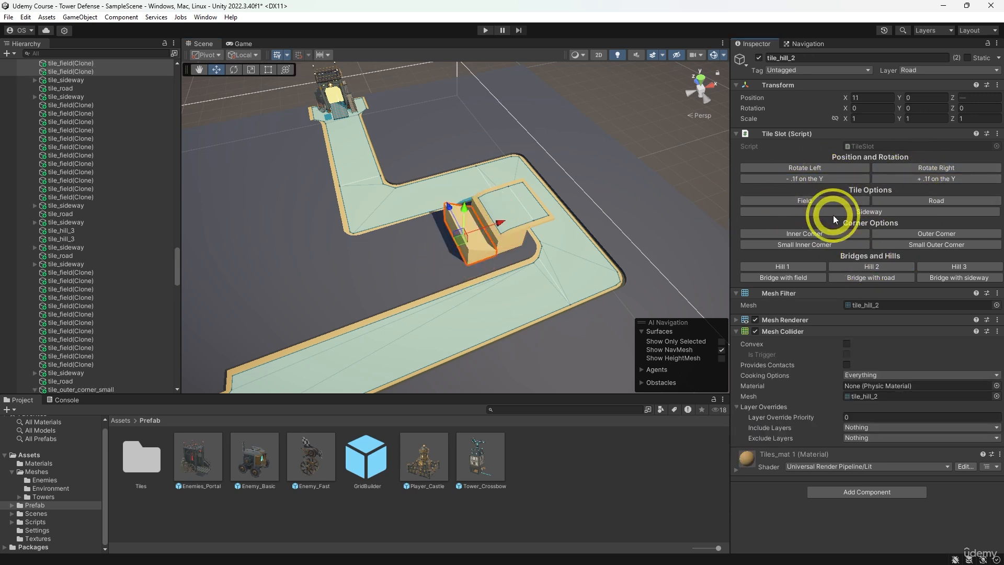
pyautogui.click(814, 166)
pyautogui.click(814, 166)
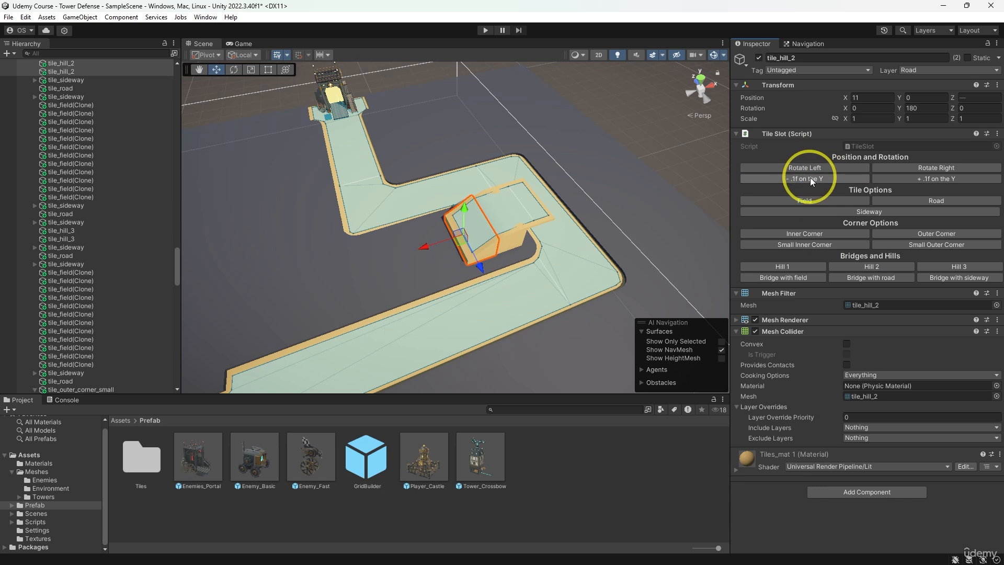
pyautogui.click(811, 177)
# - Turn the two field tiles at X 10, Z 8 and 9 into Hill 1, rotated to 180 and lowered by 0.1 on Y
pyautogui.click(447, 246)
pyautogui.keyDown('shift'); pyautogui.click(437, 230); pyautogui.keyUp('shift')
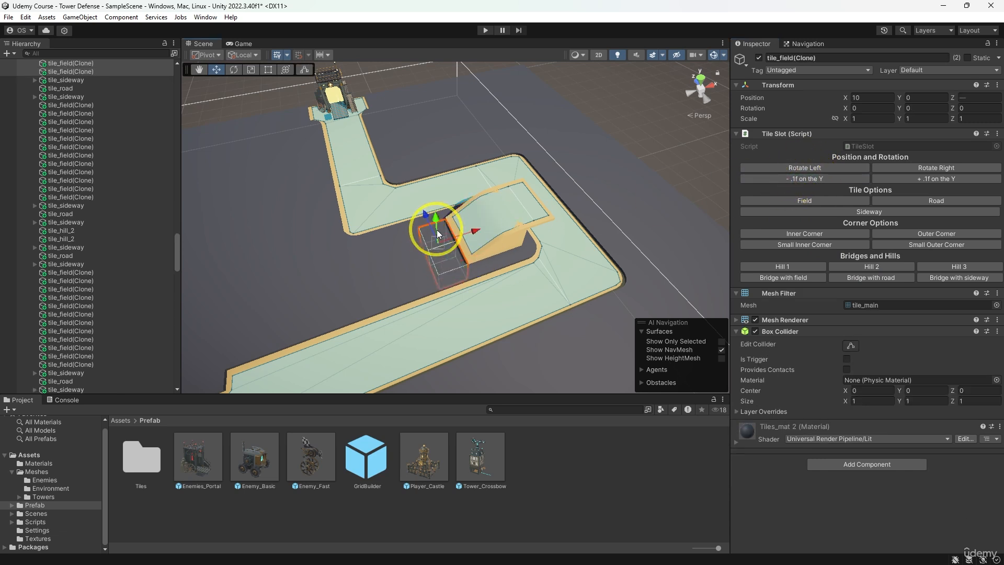
pyautogui.click(811, 267)
pyautogui.click(803, 169)
pyautogui.click(802, 169)
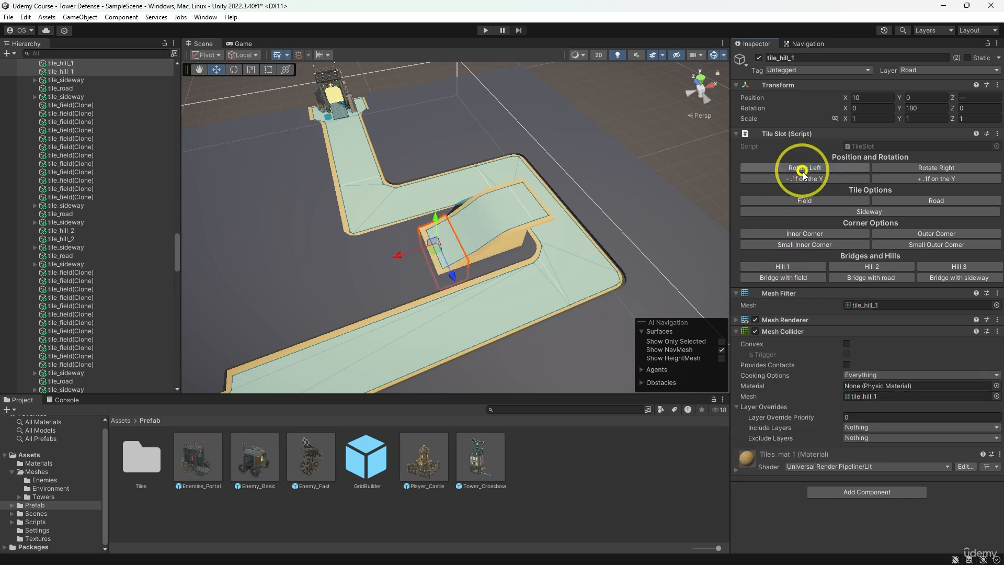
pyautogui.click(794, 179)
# - Try Road tiles lowered by 0.1 at X 8 and 9, Z 7 to 9, and turn all six into Field tiles raised by 0.1
pyautogui.moveTo(568, 203); pyautogui.dragTo(652, 171, button='middle')
pyautogui.click(510, 235)
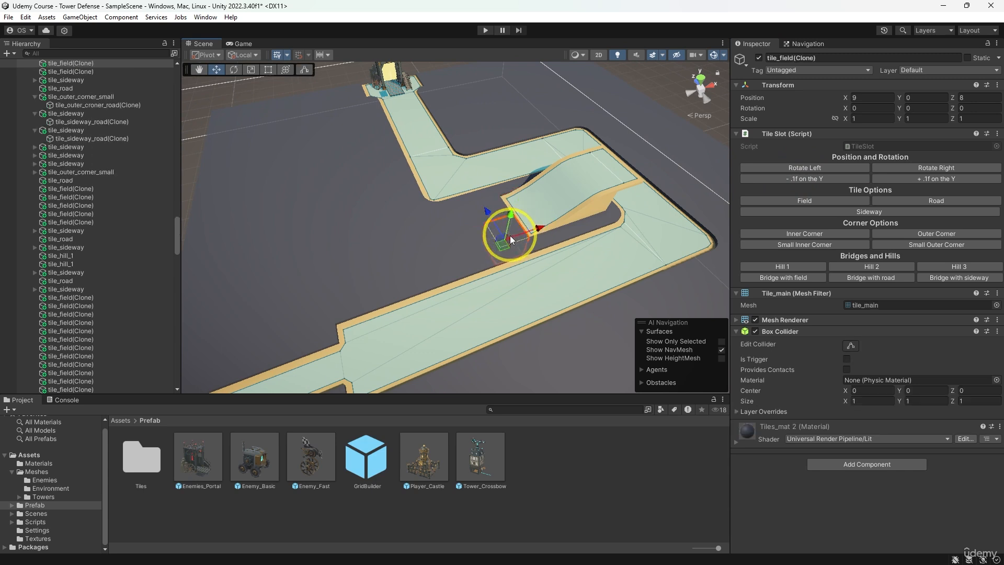
pyautogui.keyDown('shift'); pyautogui.click(500, 206); pyautogui.keyUp('shift')
pyautogui.keyDown('shift'); pyautogui.click(470, 221); pyautogui.keyUp('shift')
pyautogui.keyDown('shift'); pyautogui.click(477, 242); pyautogui.keyUp('shift')
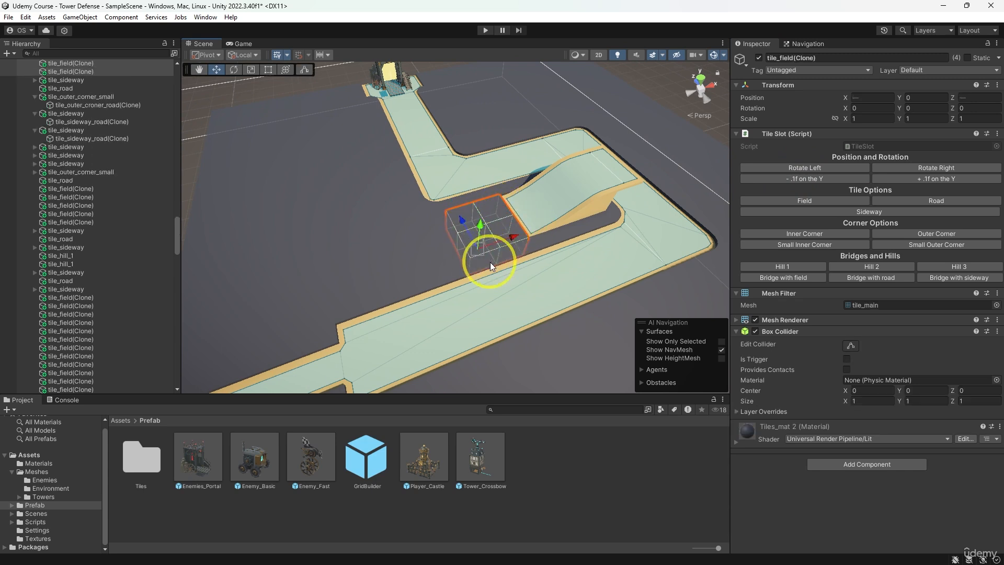
pyautogui.keyDown('shift'); pyautogui.click(491, 262); pyautogui.keyUp('shift')
pyautogui.keyDown('shift'); pyautogui.click(520, 255); pyautogui.keyUp('shift')
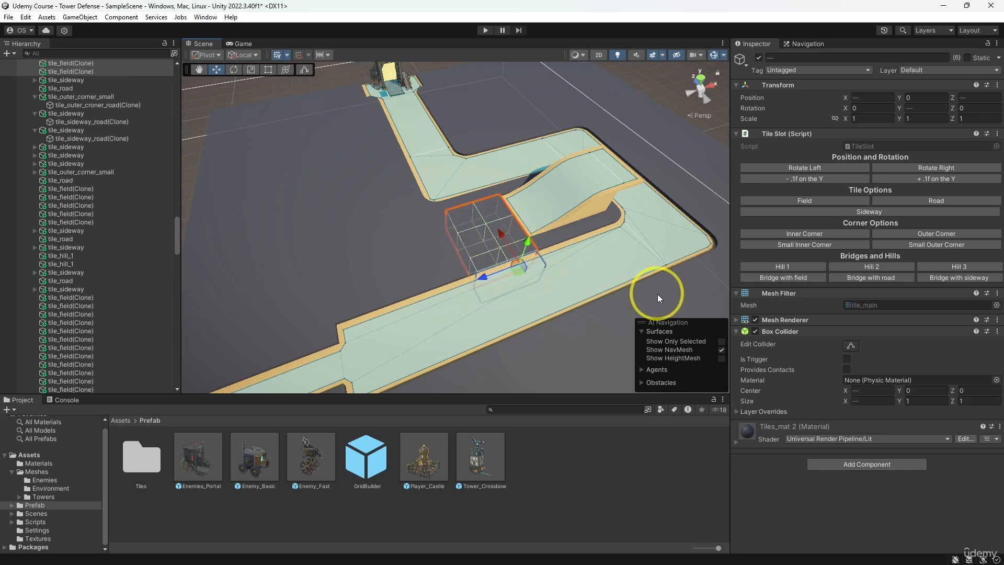
pyautogui.click(898, 200)
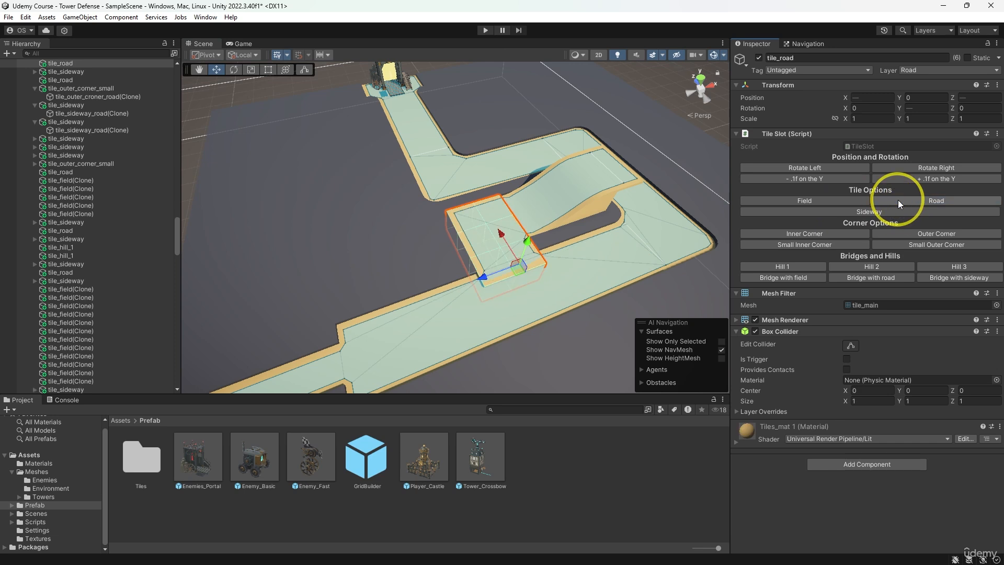
pyautogui.click(840, 179)
pyautogui.moveTo(610, 267); pyautogui.dragTo(589, 246, button='middle')
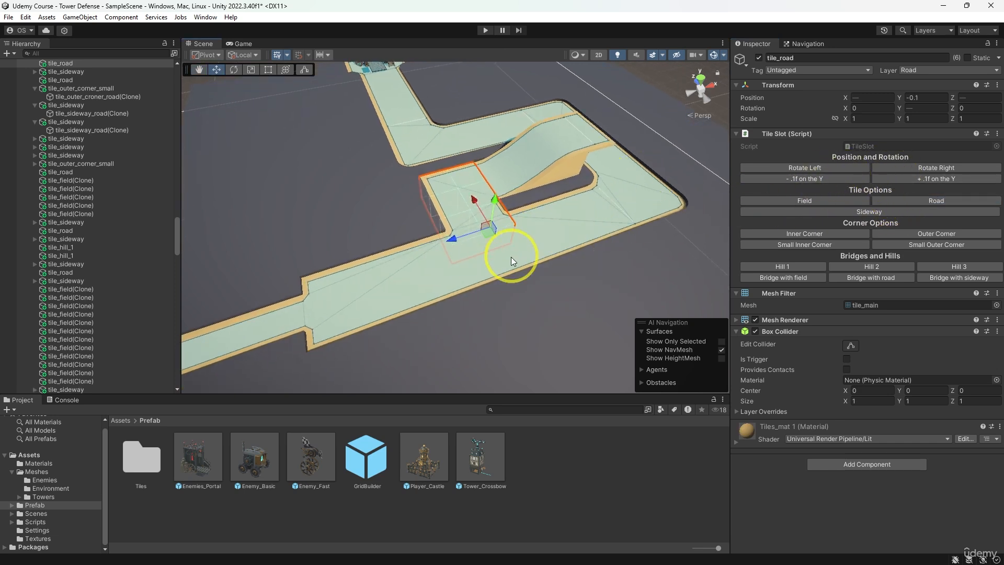
pyautogui.moveTo(510, 256); pyautogui.dragTo(559, 269, button='middle')
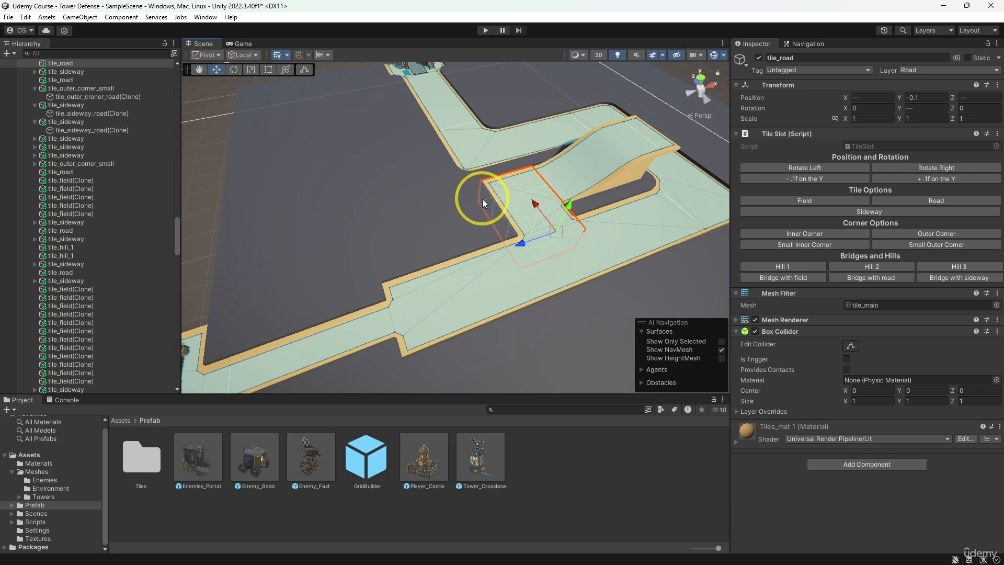
pyautogui.click(804, 202)
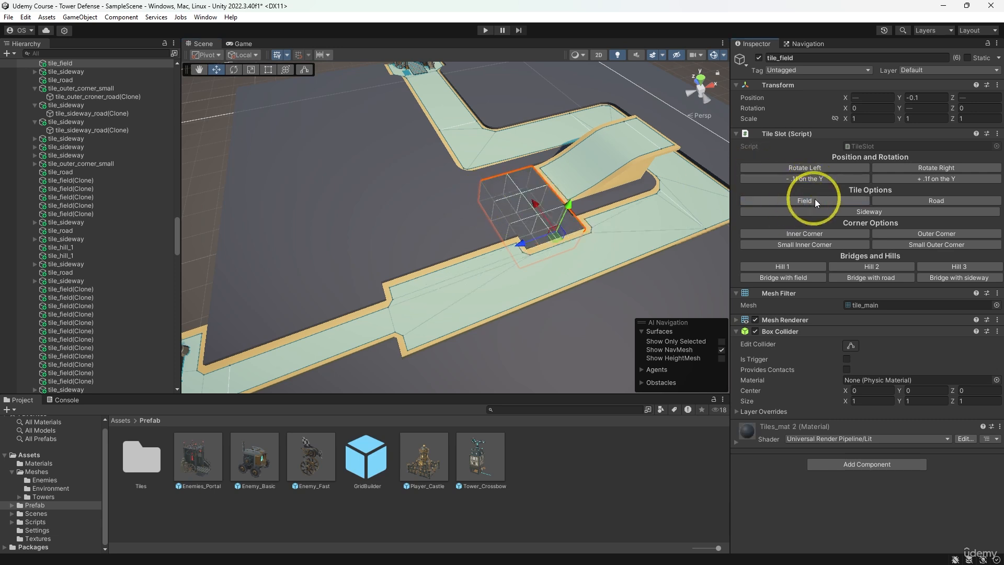
pyautogui.click(929, 180)
# - Turn the tiles at X 6 to 9, Z 8 and 9, and at X 6 and 7, Z 7 into Road tiles lowered by 0.1 on Y
pyautogui.click(467, 189)
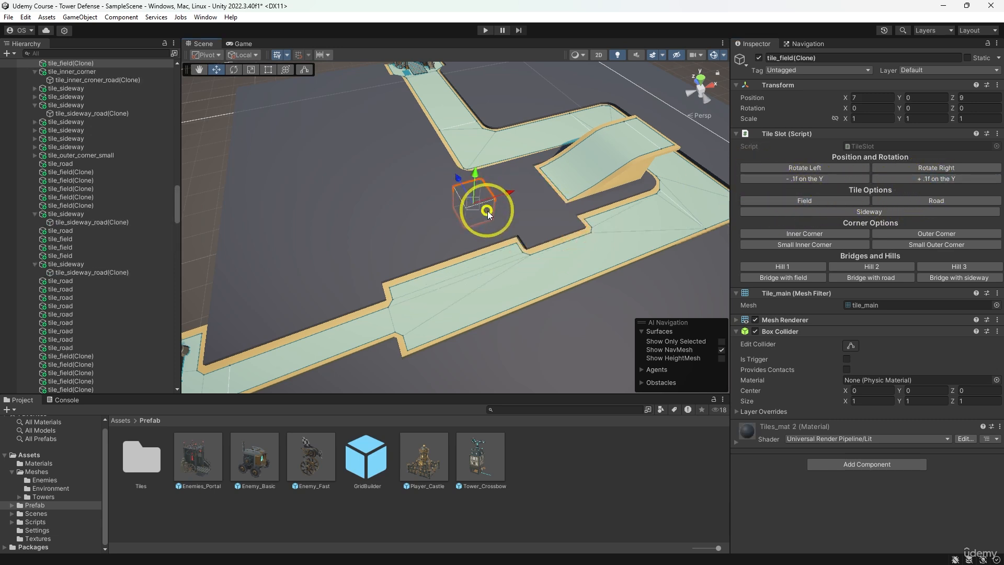
pyautogui.keyDown('shift'); pyautogui.click(487, 210); pyautogui.keyUp('shift')
pyautogui.keyDown('shift'); pyautogui.click(468, 219); pyautogui.keyUp('shift')
pyautogui.keyDown('shift'); pyautogui.click(458, 240); pyautogui.keyUp('shift')
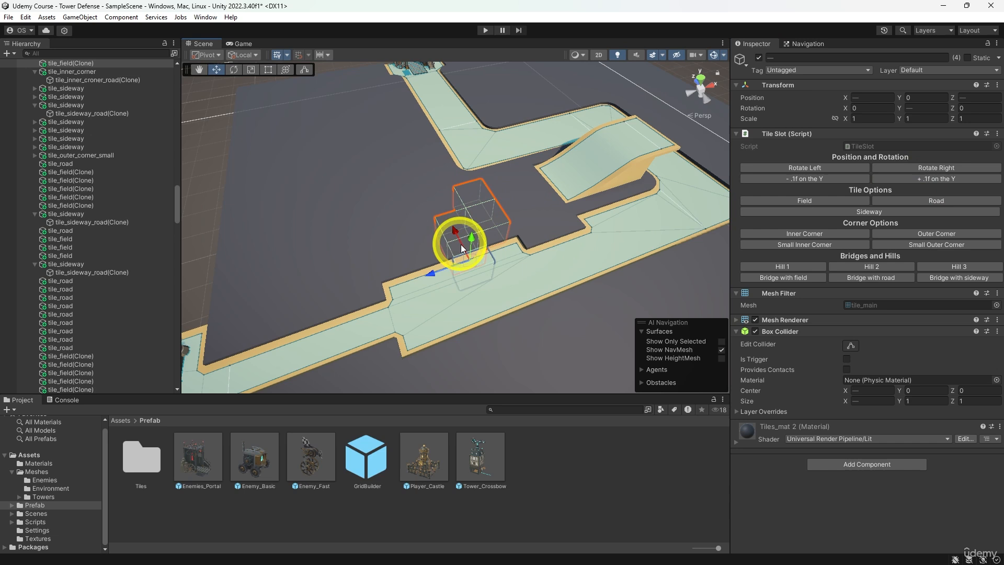
pyautogui.keyDown('shift'); pyautogui.click(495, 240); pyautogui.keyUp('shift')
pyautogui.keyDown('shift'); pyautogui.click(441, 203); pyautogui.keyUp('shift')
pyautogui.keyDown('shift'); pyautogui.click(511, 189); pyautogui.keyUp('shift')
pyautogui.keyDown('shift'); pyautogui.click(514, 207); pyautogui.keyUp('shift')
pyautogui.keyDown('shift'); pyautogui.click(542, 197); pyautogui.keyUp('shift')
pyautogui.keyDown('shift'); pyautogui.click(529, 175); pyautogui.keyUp('shift')
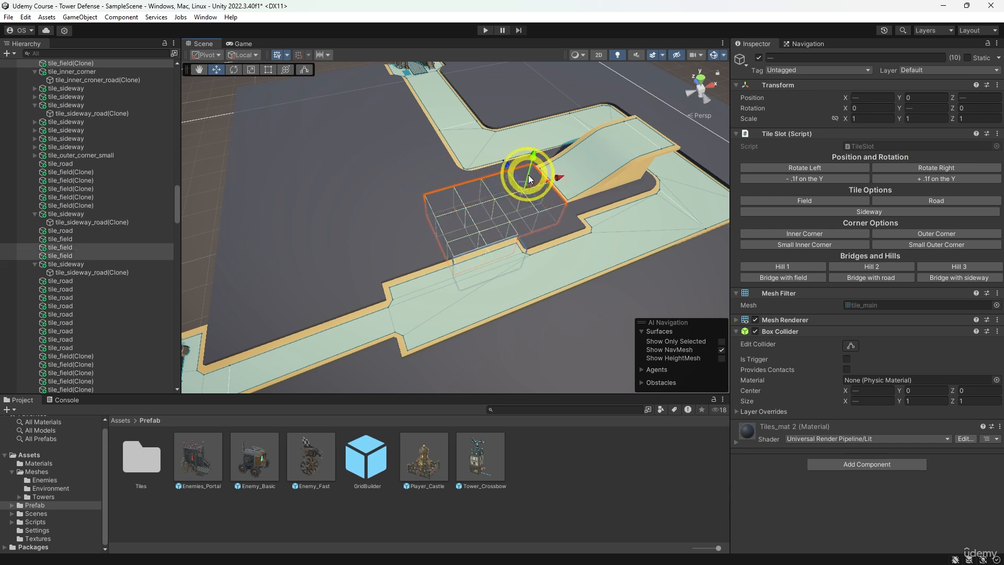
pyautogui.click(911, 203)
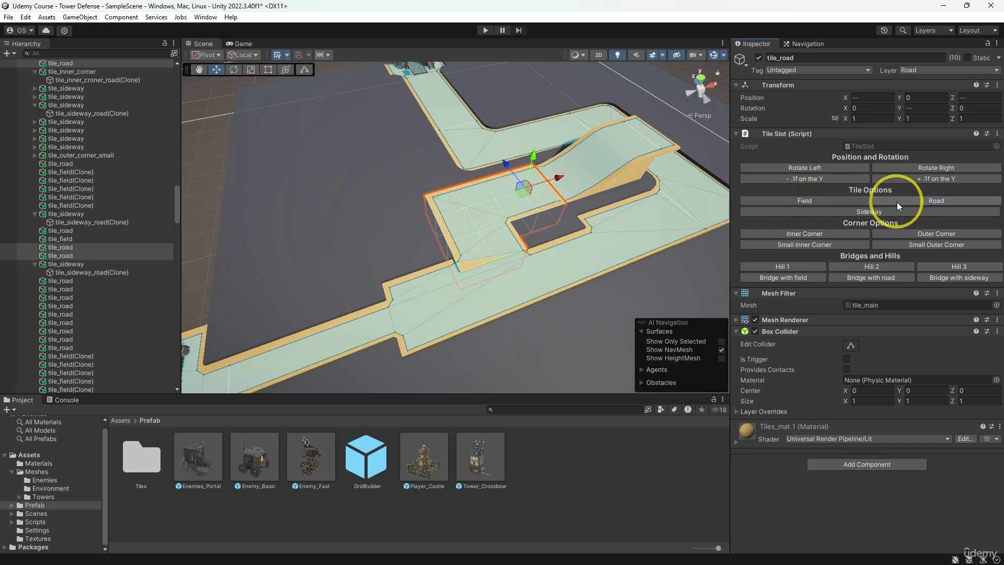
pyautogui.click(838, 181)
# - Turn the two field tiles at X 8 and 9, Z 7 into Sideway tiles
pyautogui.click(542, 235)
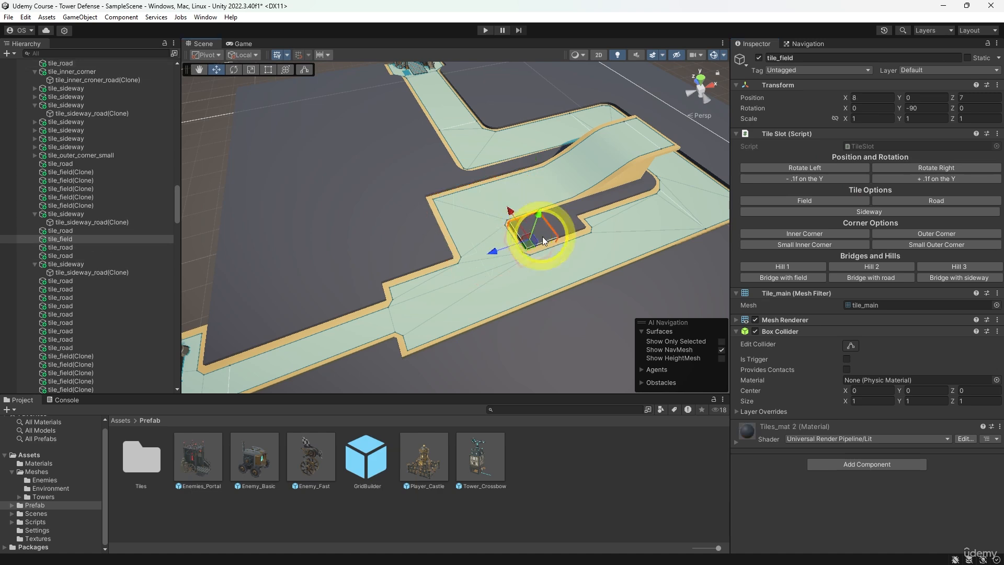
pyautogui.click(864, 213)
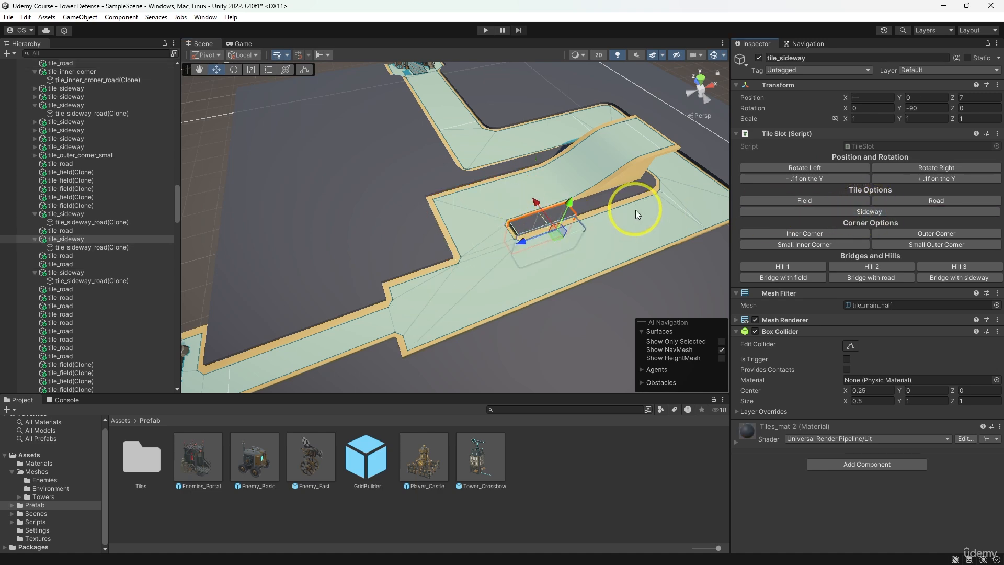
# - Turn the tiles at X 14, Z 8 and 9 into Bridge with road and those at X 15 into Bridge with sideway
pyautogui.moveTo(635, 209); pyautogui.dragTo(427, 315, button='middle')
pyautogui.scroll(3, 470, 318)
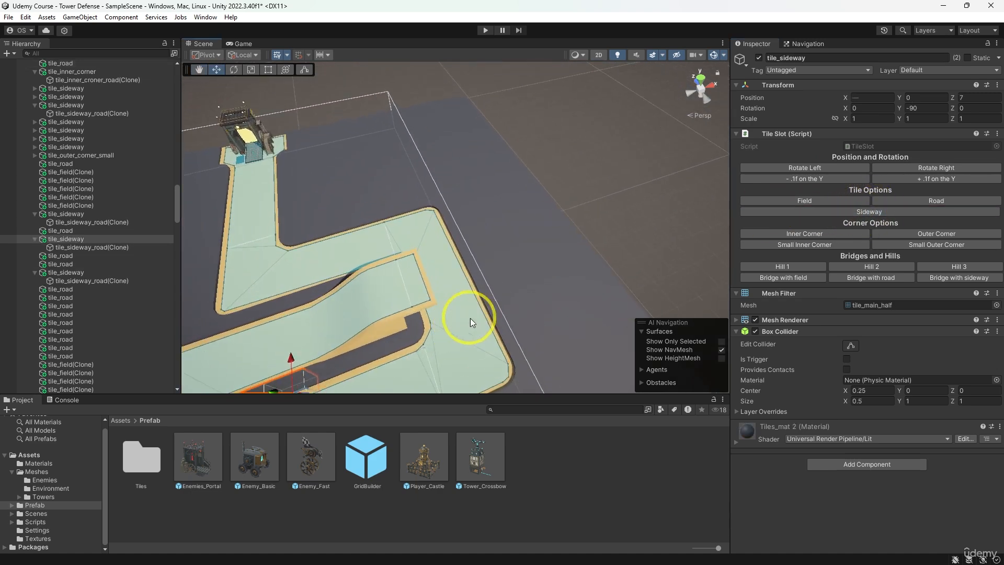
pyautogui.keyDown('alt'); pyautogui.moveTo(470, 318); pyautogui.dragTo(400, 319); pyautogui.keyUp('alt')
pyautogui.moveTo(423, 311); pyautogui.dragTo(475, 296, button='middle')
pyautogui.click(475, 296)
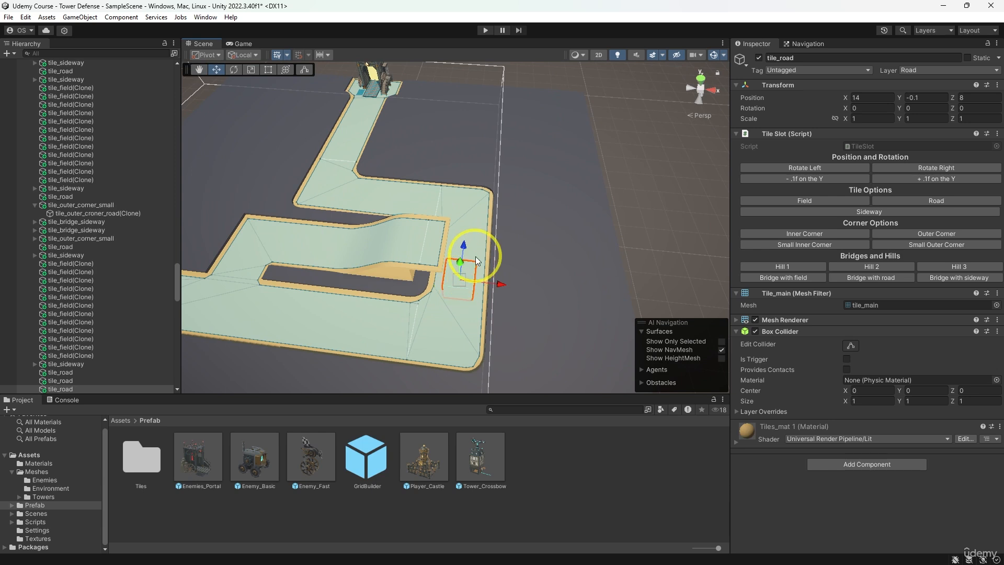
pyautogui.click(858, 278)
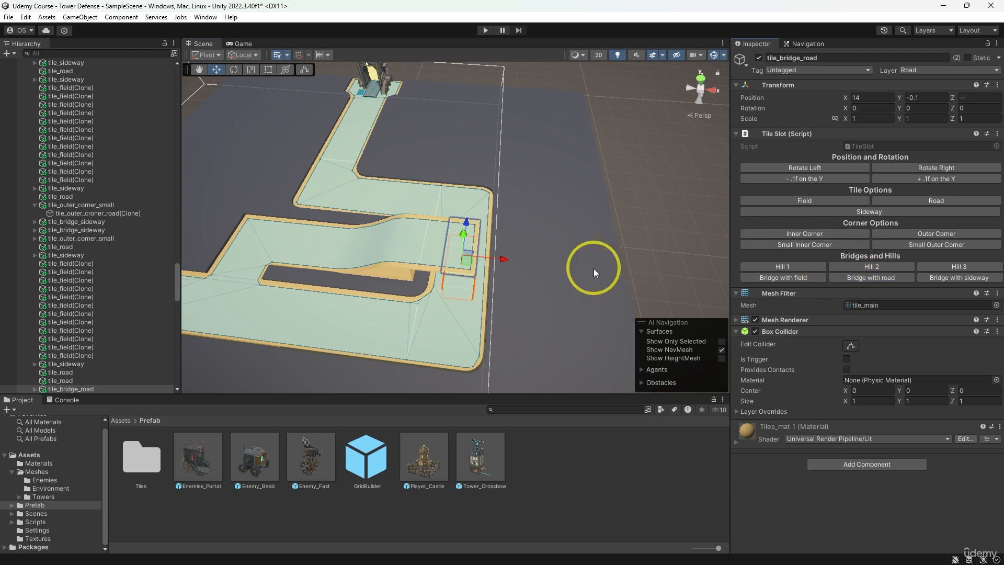
pyautogui.click(498, 257)
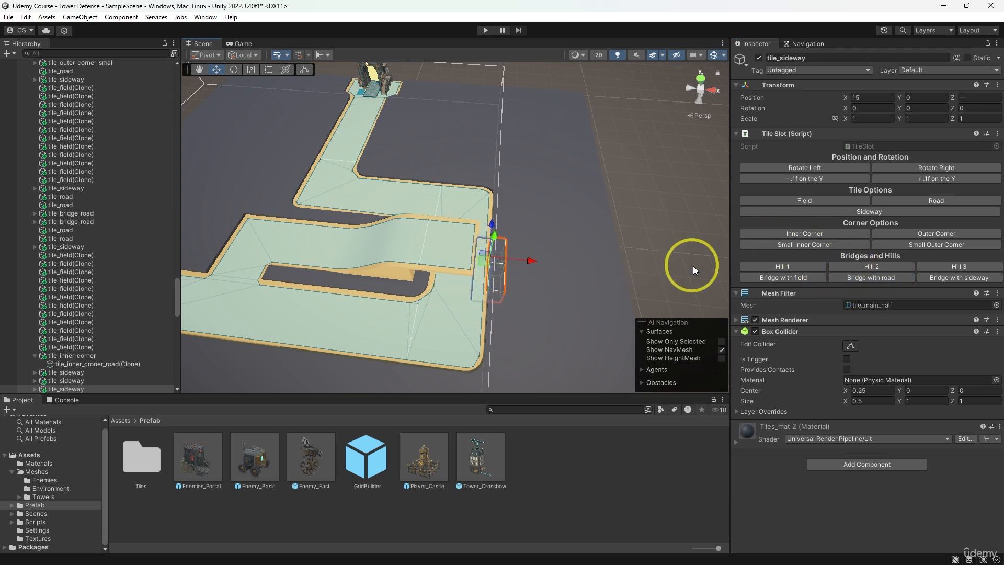
pyautogui.click(930, 280)
# - Extend the bridge with Bridge with field tiles at X 16 and 17, Z 8 and 9
pyautogui.moveTo(609, 254); pyautogui.dragTo(543, 240, button='middle')
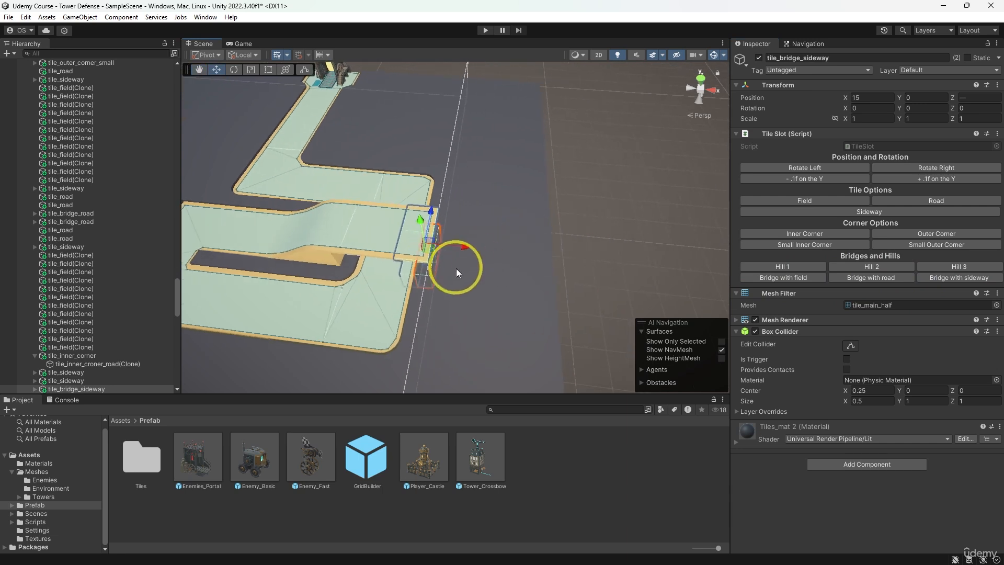
pyautogui.click(454, 266)
pyautogui.keyDown('shift'); pyautogui.click(463, 244); pyautogui.keyUp('shift')
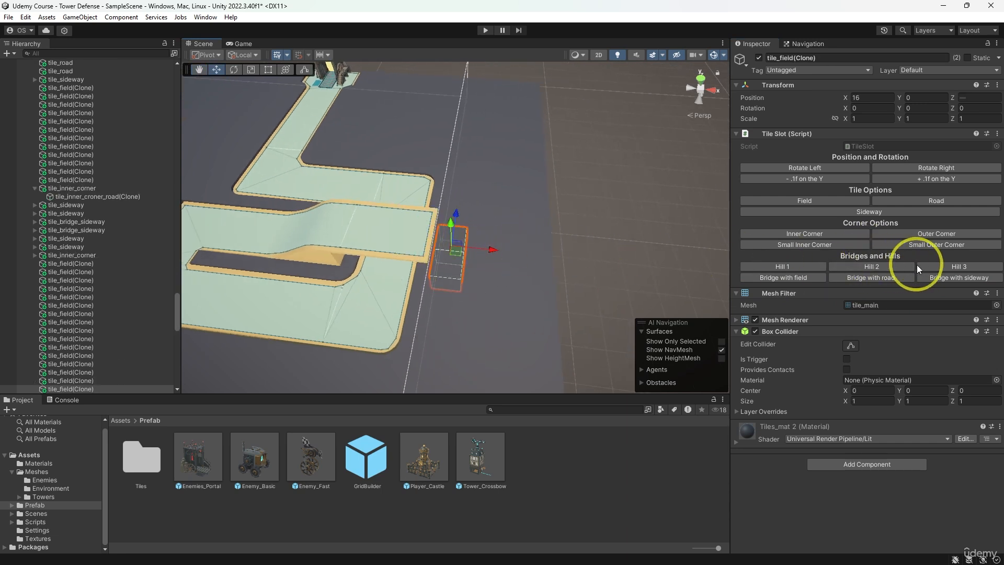
pyautogui.click(809, 278)
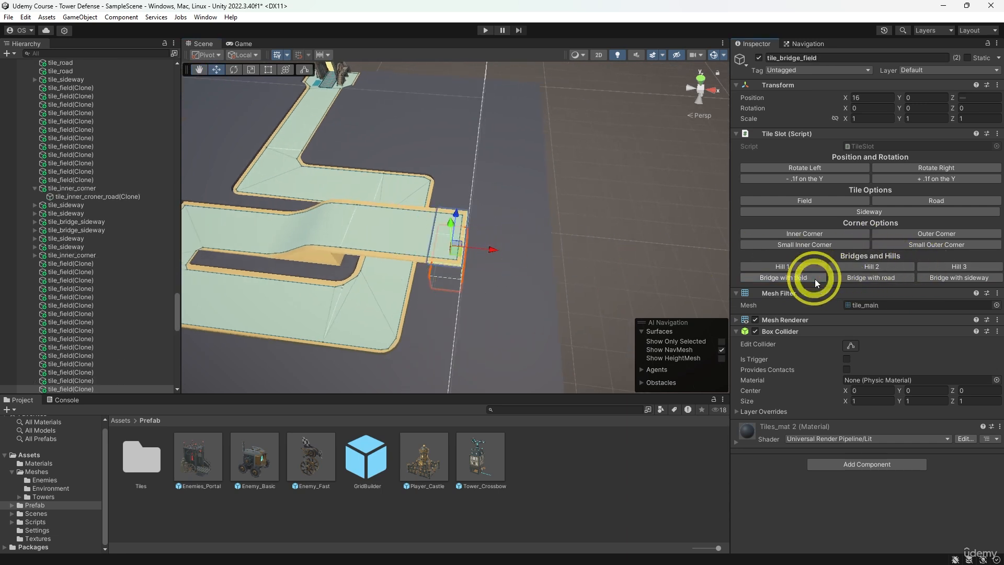
pyautogui.click(463, 268)
pyautogui.keyDown('shift'); pyautogui.click(478, 241); pyautogui.keyUp('shift')
pyautogui.click(789, 277)
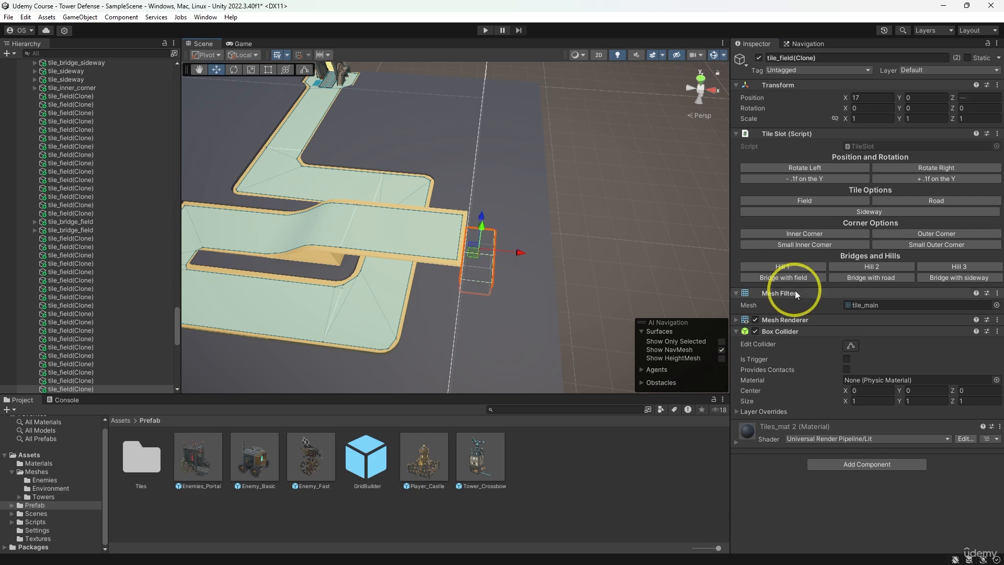
# - Place Bridge with field tiles at X 18 and 19, Z 8 and 9, out to the edge of the grid
pyautogui.click(462, 288)
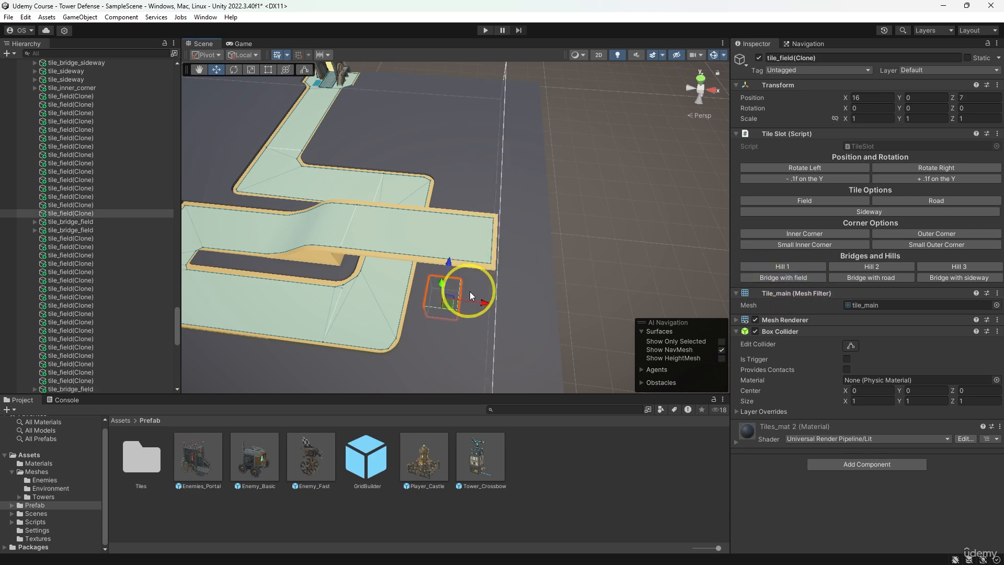
pyautogui.keyDown('shift'); pyautogui.click(479, 296); pyautogui.keyUp('shift')
pyautogui.moveTo(479, 296)
pyautogui.keyDown('alt'); pyautogui.mouseDown()
pyautogui.moveTo(422, 225)
pyautogui.moveTo(377, 262)
pyautogui.moveTo(466, 298)
pyautogui.mouseUp(); pyautogui.keyUp('alt')
pyautogui.click(486, 293)
pyautogui.keyDown('shift'); pyautogui.click(508, 262); pyautogui.keyUp('shift')
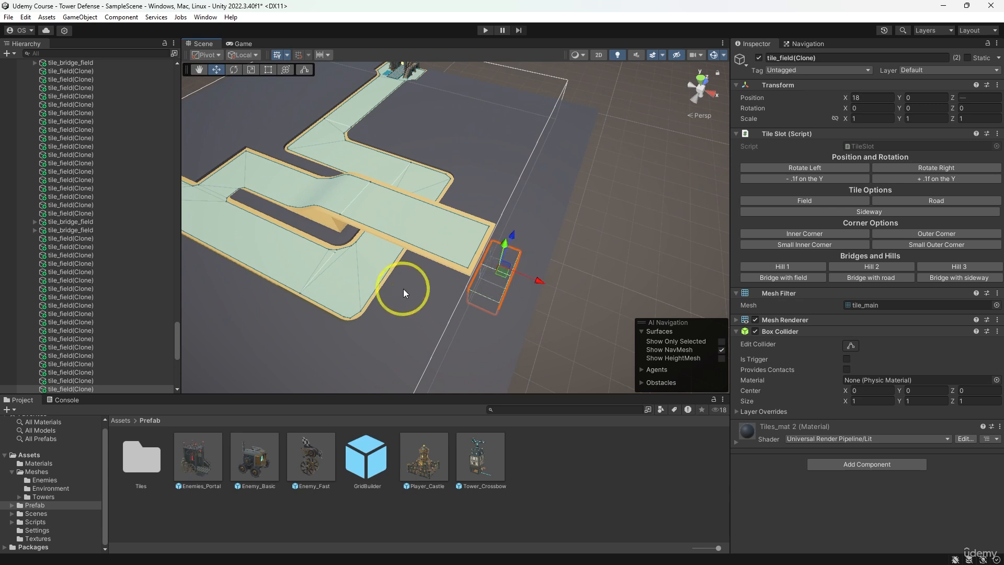
pyautogui.click(794, 278)
pyautogui.keyDown('alt'); pyautogui.moveTo(610, 292); pyautogui.dragTo(606, 256); pyautogui.keyUp('alt')
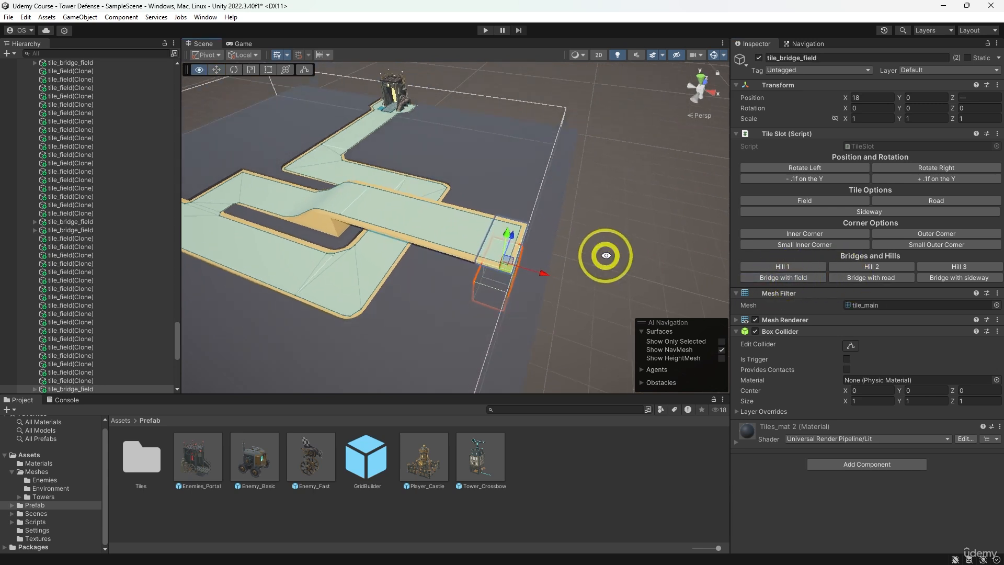
pyautogui.click(532, 292)
pyautogui.keyDown('shift'); pyautogui.click(543, 266); pyautogui.keyUp('shift')
pyautogui.click(788, 279)
# - Turn the field tiles at X 18 and 19, Z 7 into Hill 3 rotated to 90 on Y
pyautogui.moveTo(505, 291); pyautogui.dragTo(533, 261, button='middle')
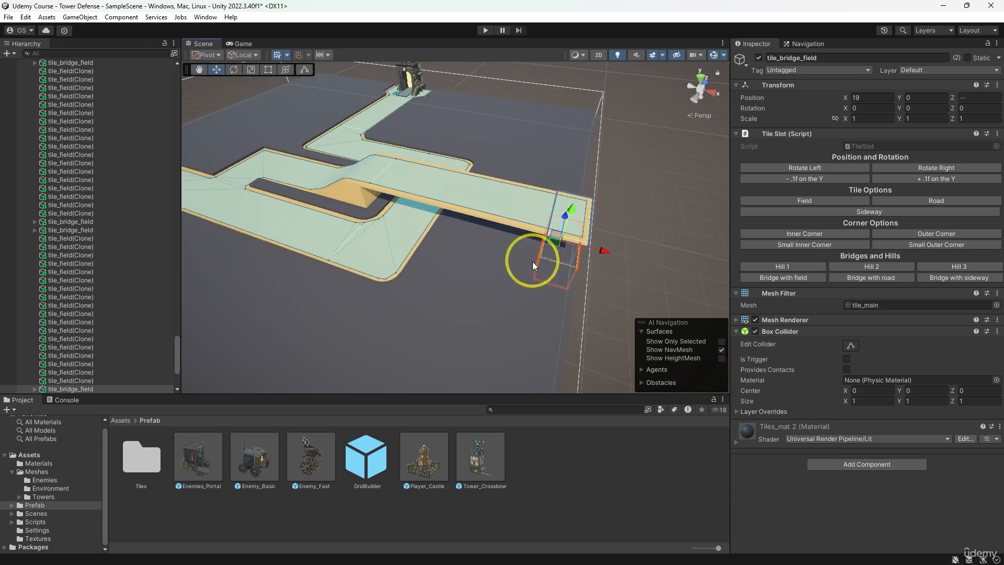
pyautogui.click(529, 264)
pyautogui.keyDown('shift'); pyautogui.click(559, 283); pyautogui.keyUp('shift')
pyautogui.keyDown('alt'); pyautogui.moveTo(562, 284); pyautogui.dragTo(683, 261); pyautogui.keyUp('alt')
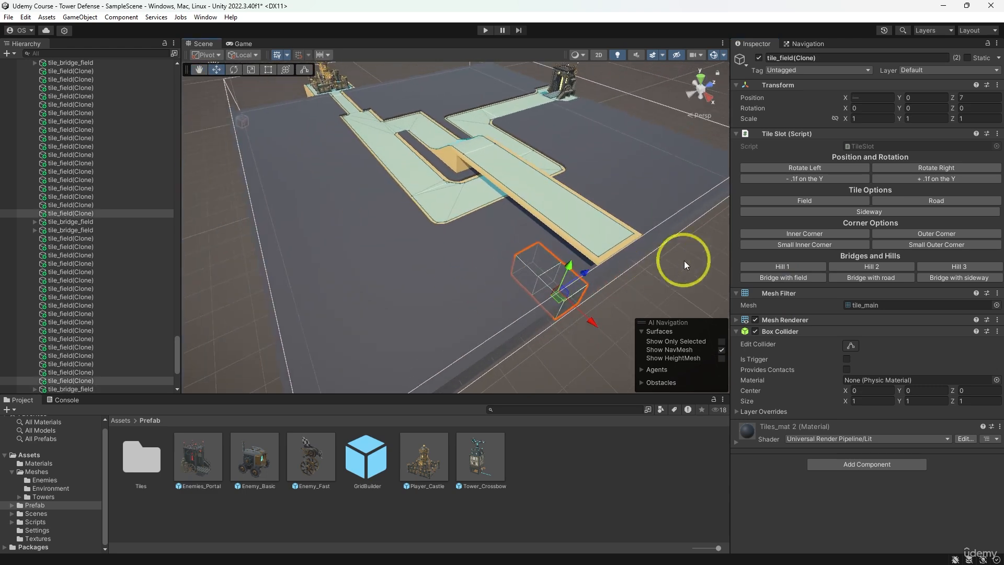
pyautogui.click(940, 266)
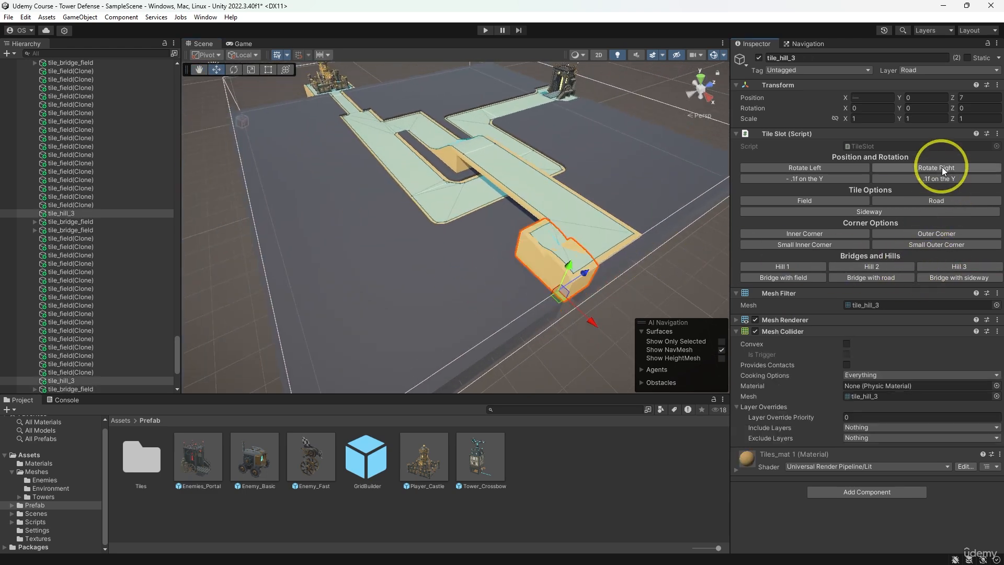
pyautogui.click(937, 168)
# - Turn the field tiles at X 18 and 19, Z 6 into Hill 2 rotated to 90 on Y
pyautogui.click(538, 309)
pyautogui.keyDown('shift'); pyautogui.click(518, 287); pyautogui.keyUp('shift')
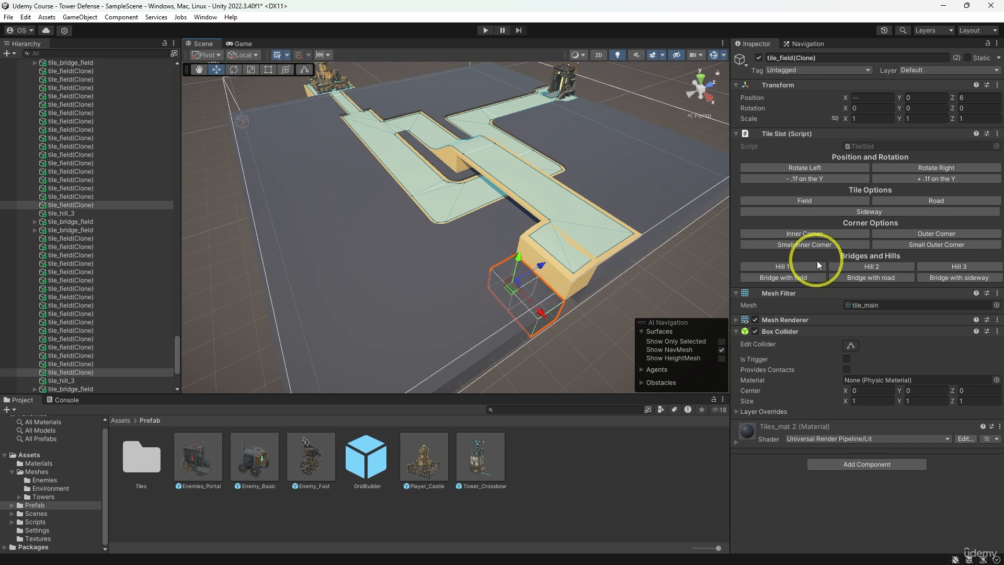
pyautogui.click(858, 266)
pyautogui.click(929, 168)
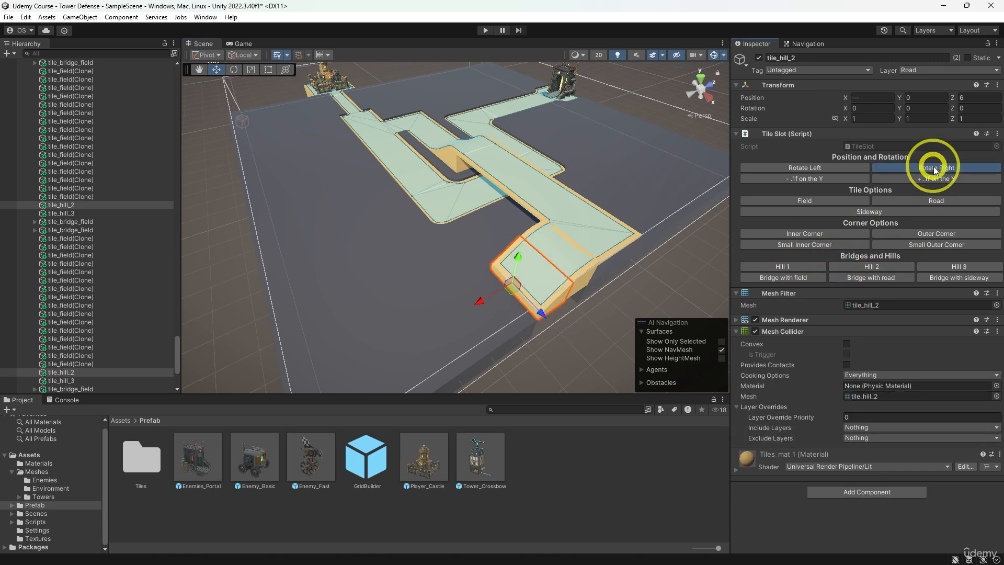
# - Turn the field tiles at X 18 and 19, Z 5 into Hill 1 rotated to 90 on Y
pyautogui.click(506, 335)
pyautogui.keyDown('shift'); pyautogui.click(499, 300); pyautogui.keyUp('shift')
pyautogui.click(799, 268)
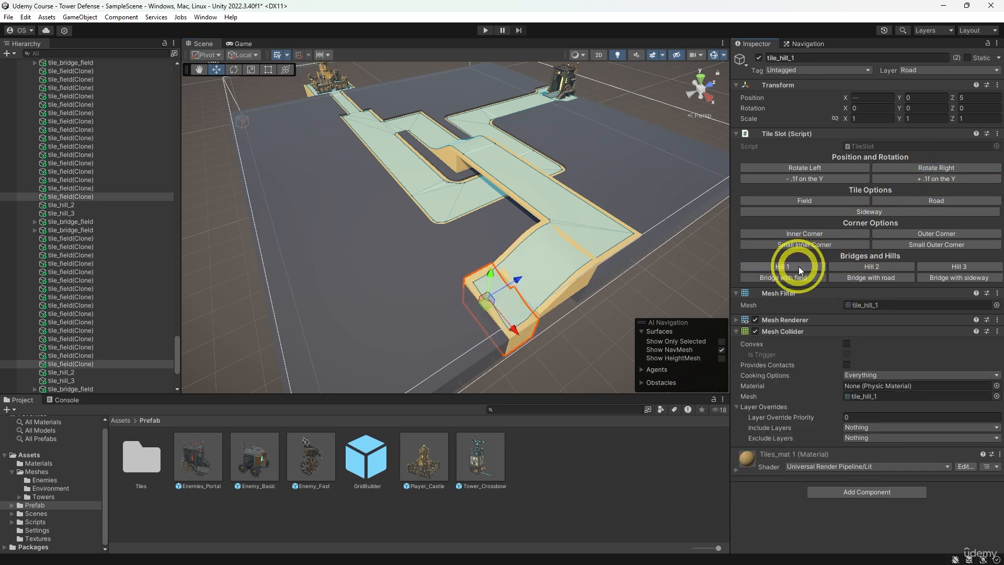
pyautogui.click(925, 170)
pyautogui.moveTo(492, 289); pyautogui.dragTo(529, 315, button='middle')
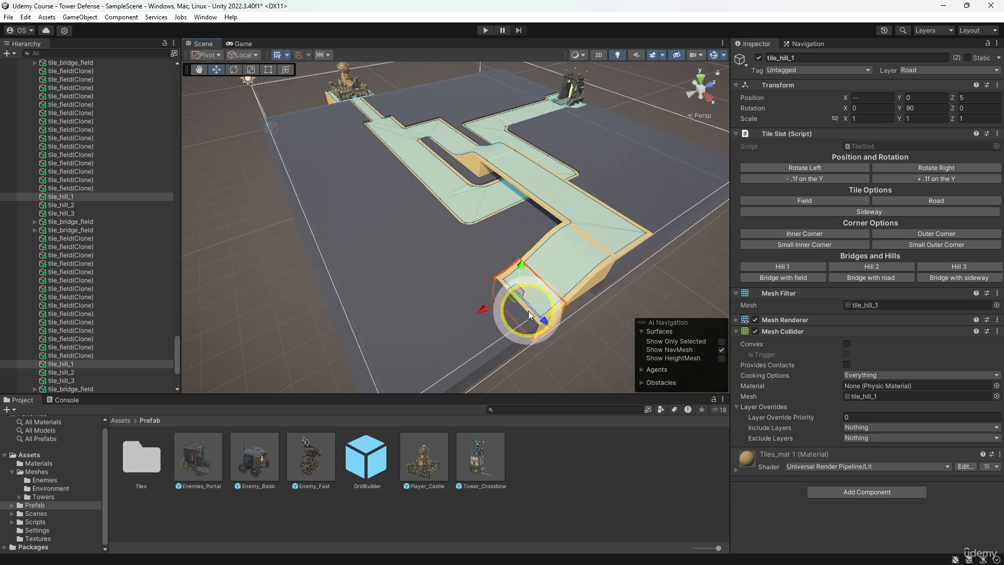
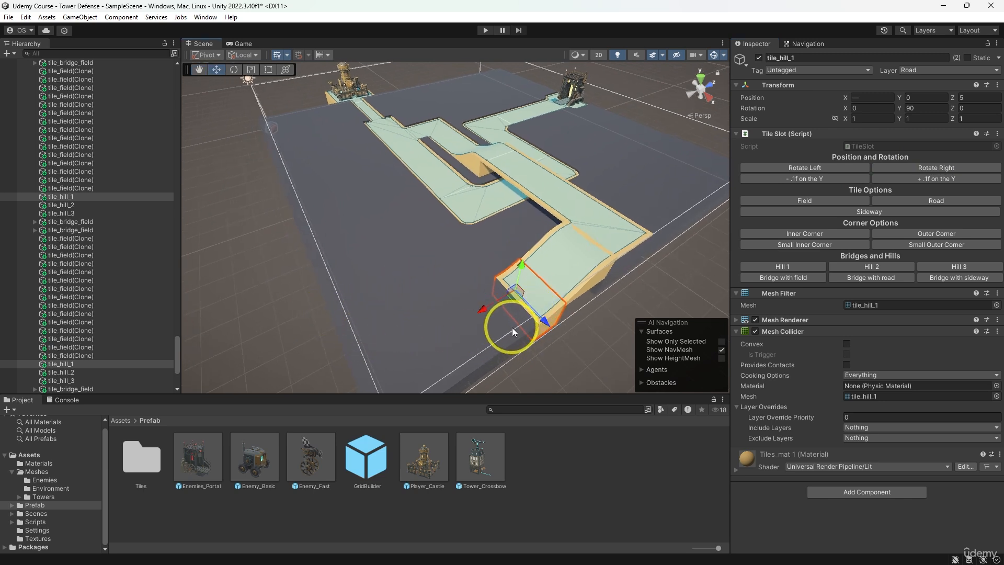
# - Turn the 18 field tiles between the foot of the hill and the grid edge at Z 0 into Road, lowered by 0.1 on Y
pyautogui.click(512, 327)
pyautogui.keyDown('shift'); pyautogui.click(483, 341); pyautogui.keyUp('shift')
pyautogui.keyDown('shift'); pyautogui.click(489, 296); pyautogui.keyUp('shift')
pyautogui.keyDown('shift'); pyautogui.click(475, 264); pyautogui.keyUp('shift')
pyautogui.keyDown('shift'); pyautogui.click(441, 285); pyautogui.keyUp('shift')
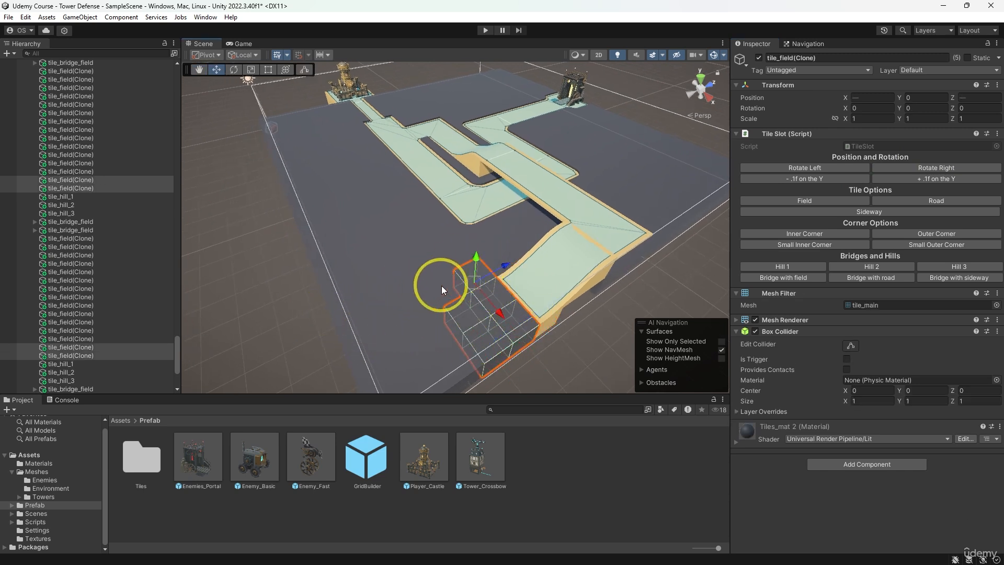
pyautogui.keyDown('shift'); pyautogui.click(441, 286); pyautogui.keyUp('shift')
pyautogui.keyDown('shift'); pyautogui.click(459, 256); pyautogui.keyUp('shift')
pyautogui.keyDown('shift'); pyautogui.click(443, 263); pyautogui.keyUp('shift')
pyautogui.keyDown('shift'); pyautogui.click(407, 278); pyautogui.keyUp('shift')
pyautogui.keyDown('shift'); pyautogui.click(429, 296); pyautogui.keyUp('shift')
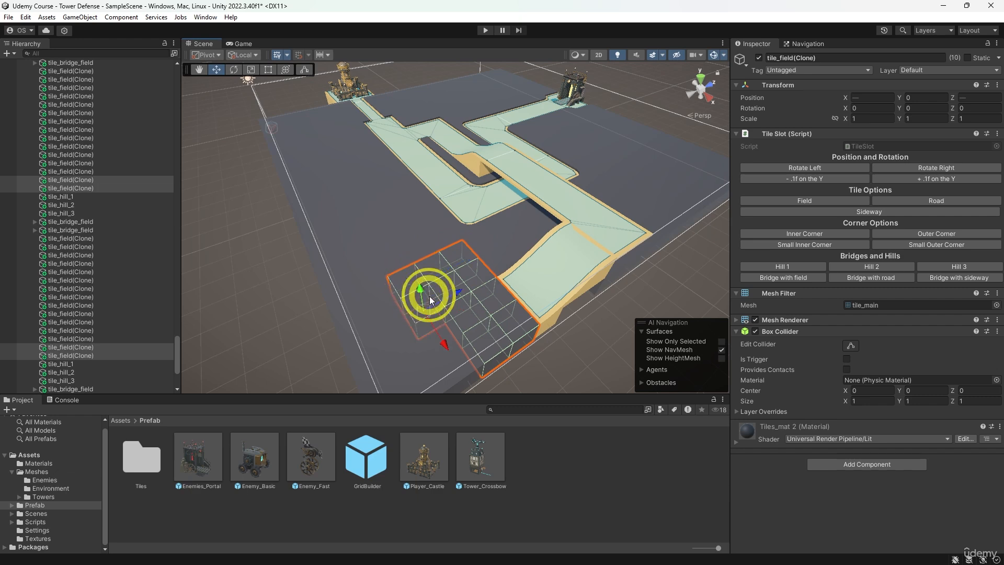
pyautogui.keyDown('shift'); pyautogui.click(390, 327); pyautogui.keyUp('shift')
pyautogui.keyDown('shift'); pyautogui.click(359, 307); pyautogui.keyUp('shift')
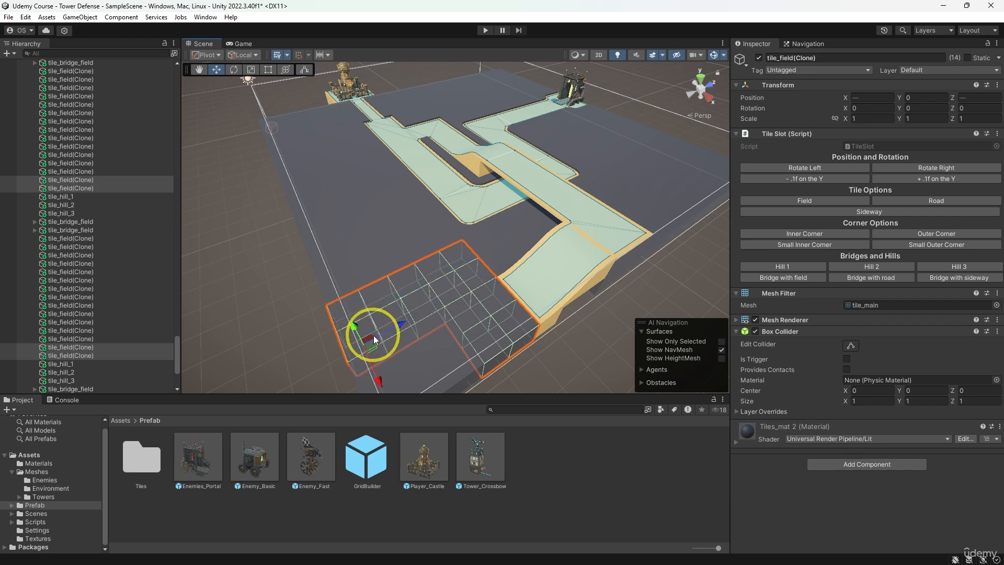
pyautogui.moveTo(390, 275); pyautogui.dragTo(416, 310, button='middle')
pyautogui.keyDown('shift'); pyautogui.click(378, 327); pyautogui.keyUp('shift')
pyautogui.keyDown('shift'); pyautogui.click(399, 313); pyautogui.keyUp('shift')
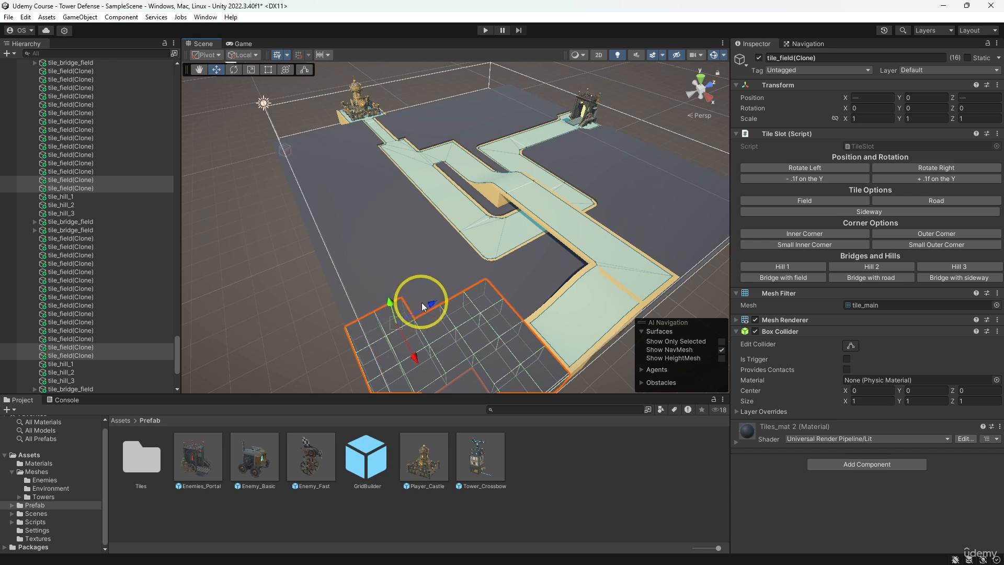
pyautogui.keyDown('shift'); pyautogui.click(422, 302); pyautogui.keyUp('shift')
pyautogui.keyDown('shift'); pyautogui.click(452, 285); pyautogui.keyUp('shift')
pyautogui.keyDown('shift'); pyautogui.click(451, 285); pyautogui.keyUp('shift')
pyautogui.keyDown('shift'); pyautogui.click(438, 272); pyautogui.keyUp('shift')
pyautogui.keyDown('shift'); pyautogui.click(453, 283); pyautogui.keyUp('shift')
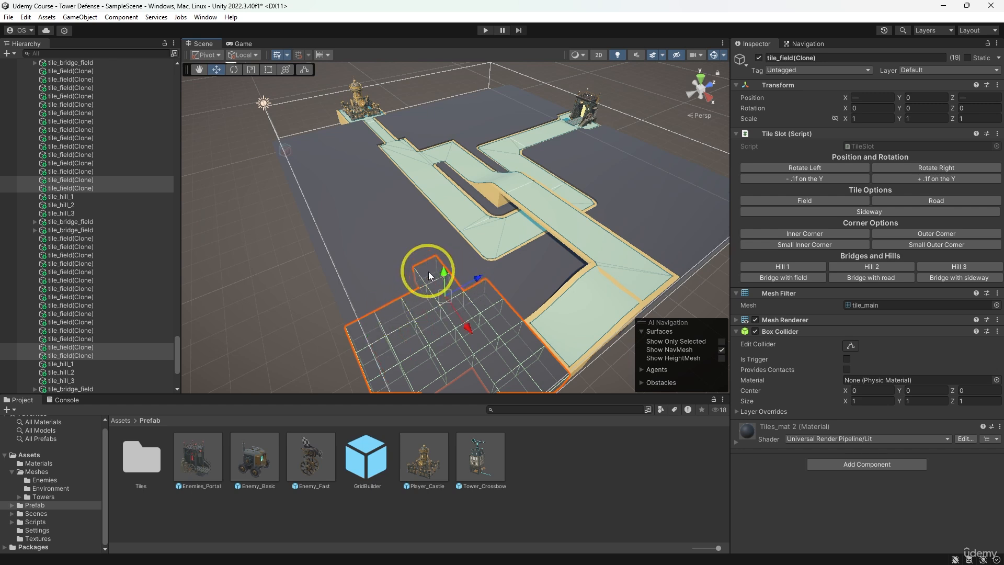
pyautogui.keyDown('shift'); pyautogui.click(426, 268); pyautogui.keyUp('shift')
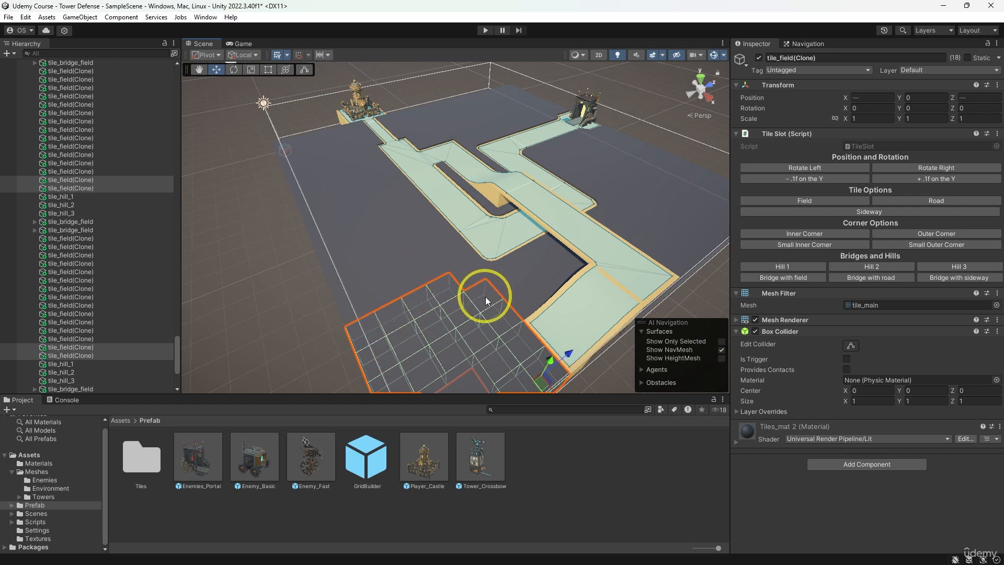
pyautogui.click(905, 203)
pyautogui.moveTo(540, 269); pyautogui.dragTo(531, 235, button='middle')
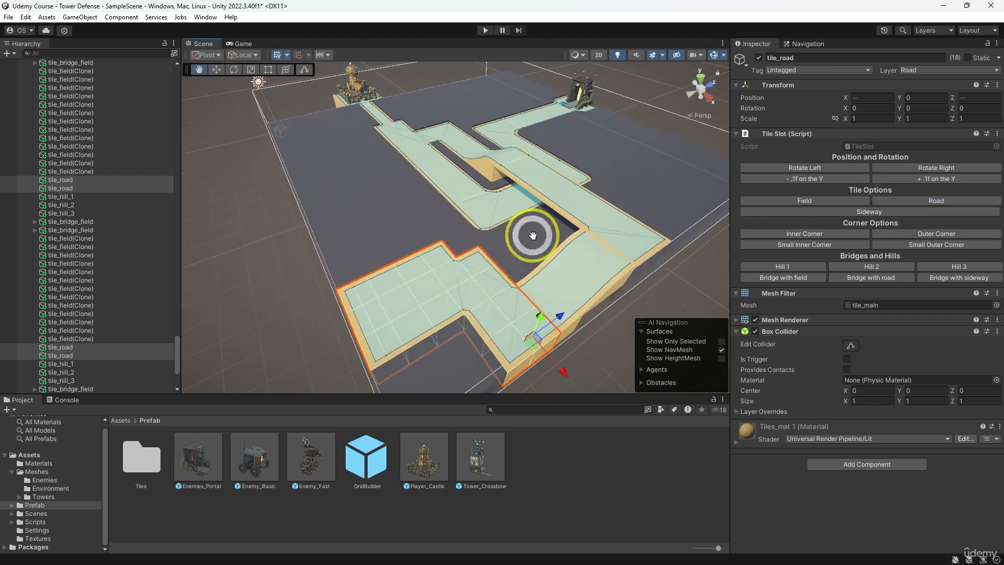
pyautogui.click(808, 179)
# - Lower the six hill tiles at X 18 and 19, Z 5 to 7, by 0.1 on Y
pyautogui.click(575, 258)
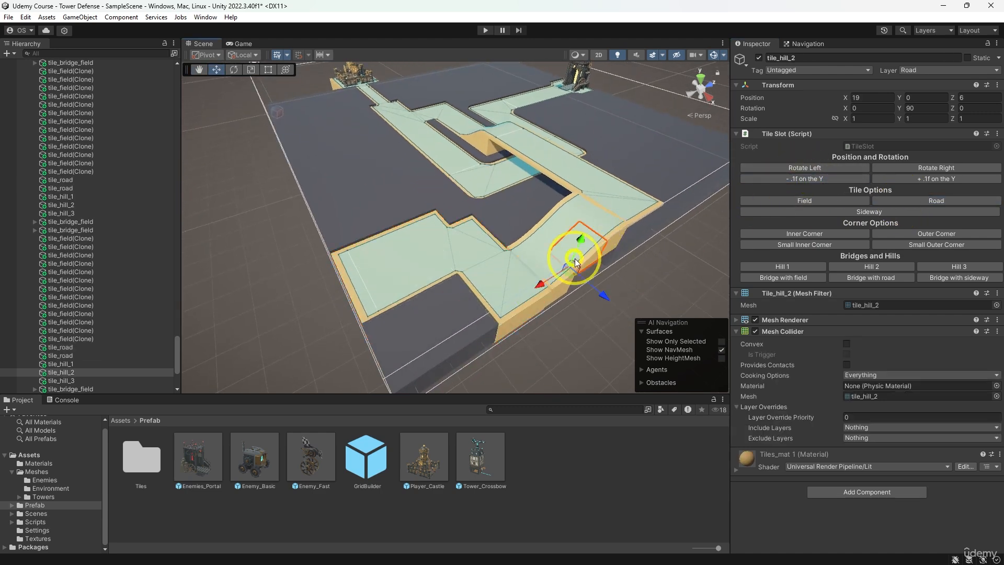
pyautogui.keyDown('shift'); pyautogui.click(539, 252); pyautogui.keyUp('shift')
pyautogui.keyDown('shift'); pyautogui.click(563, 279); pyautogui.keyUp('shift')
pyautogui.keyDown('shift'); pyautogui.click(573, 211); pyautogui.keyUp('shift')
pyautogui.keyDown('shift'); pyautogui.click(591, 219); pyautogui.keyUp('shift')
pyautogui.keyDown('shift'); pyautogui.click(606, 223); pyautogui.keyUp('shift')
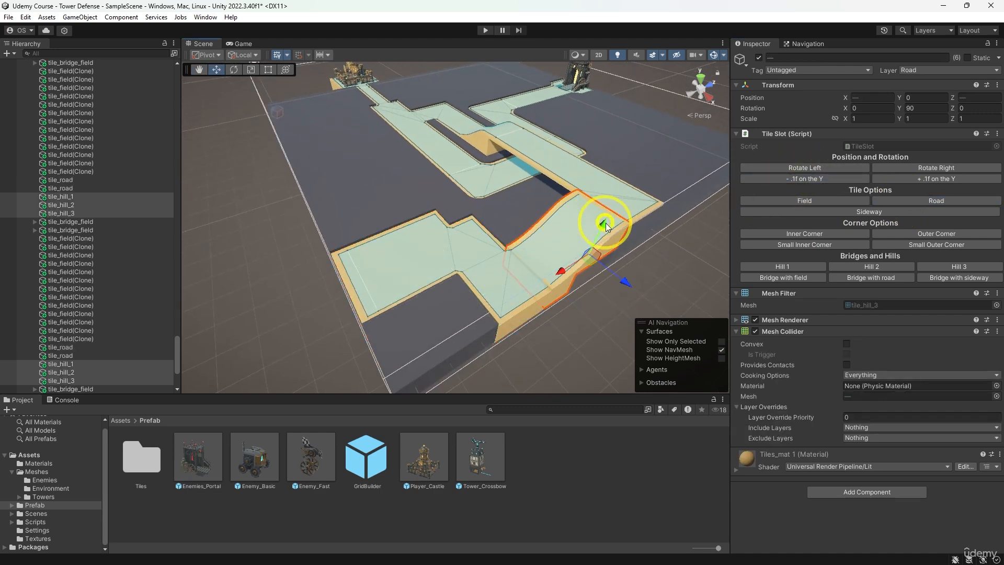
pyautogui.click(788, 179)
pyautogui.scroll(2, 419, 284)
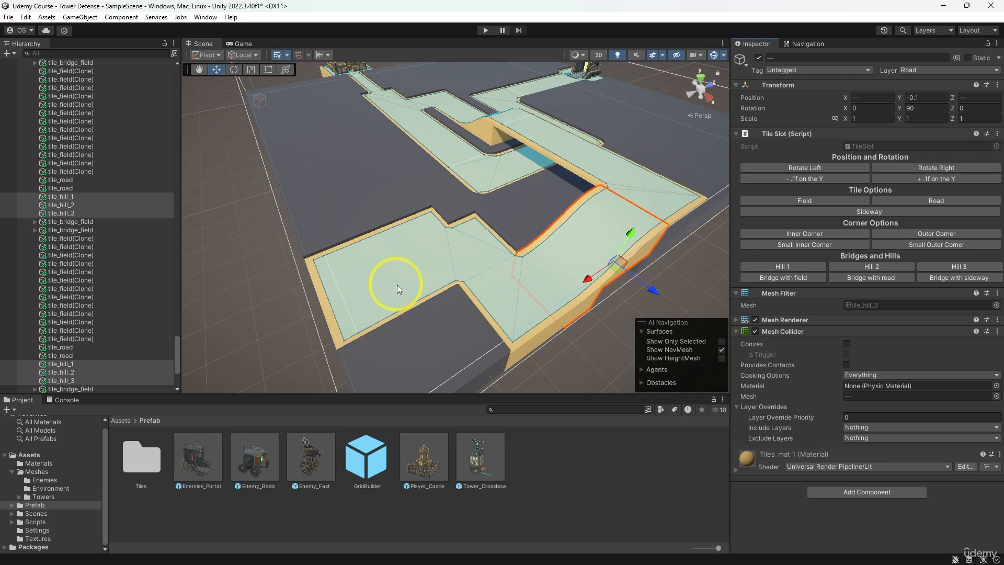
# - Add another Enemies_Portal prefab at the start of the new road, positioned at X 16, Z 0 with a Y rotation of 0
pyautogui.click(344, 296)
pyautogui.keyDown('alt'); pyautogui.moveTo(432, 262); pyautogui.dragTo(482, 234); pyautogui.keyUp('alt')
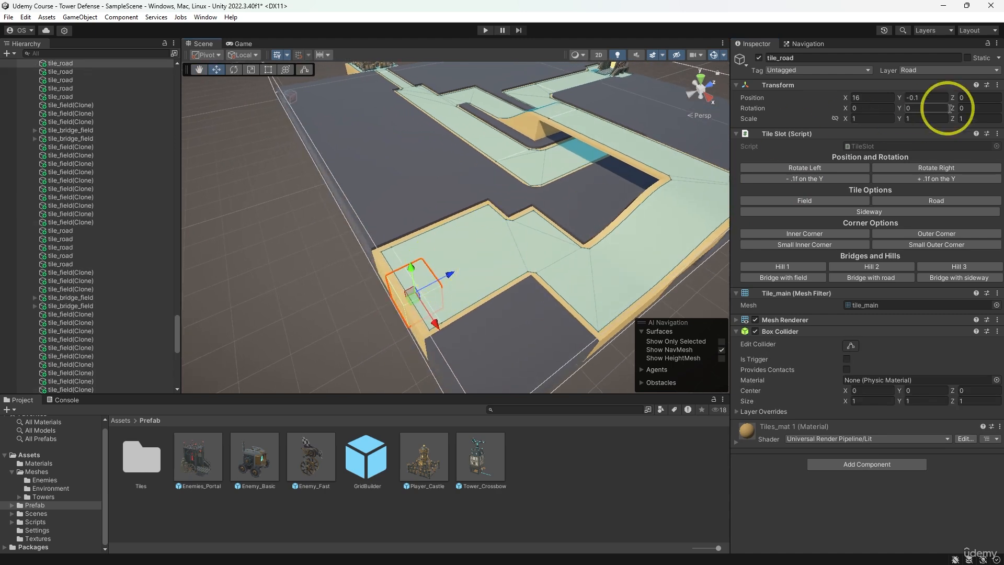
pyautogui.moveTo(212, 477); pyautogui.dragTo(432, 281)
pyautogui.click(879, 124)
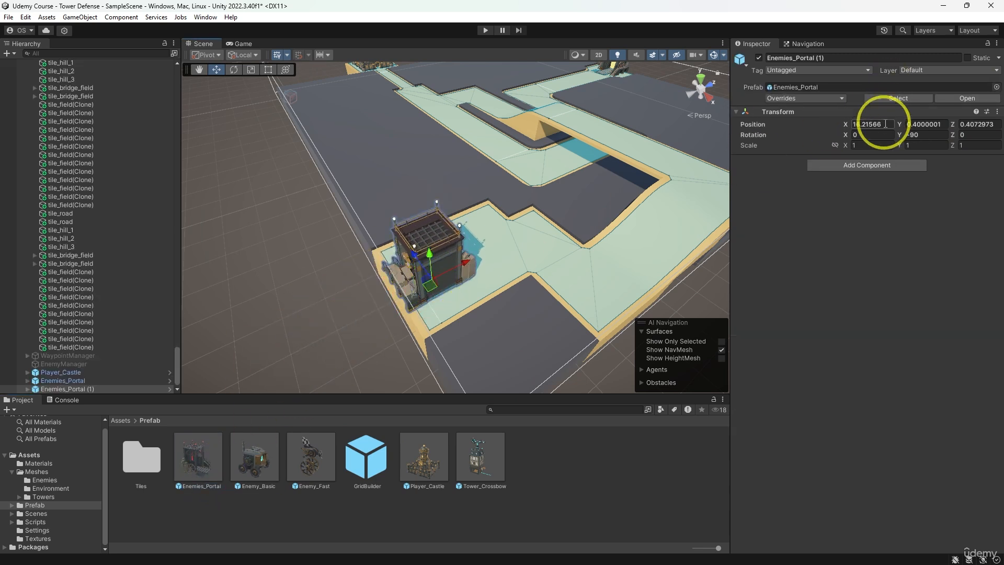
pyautogui.write('16')
pyautogui.press('Tab')
pyautogui.press('Tab')
pyautogui.write('0')
pyautogui.press('Tab')
pyautogui.press('Tab')
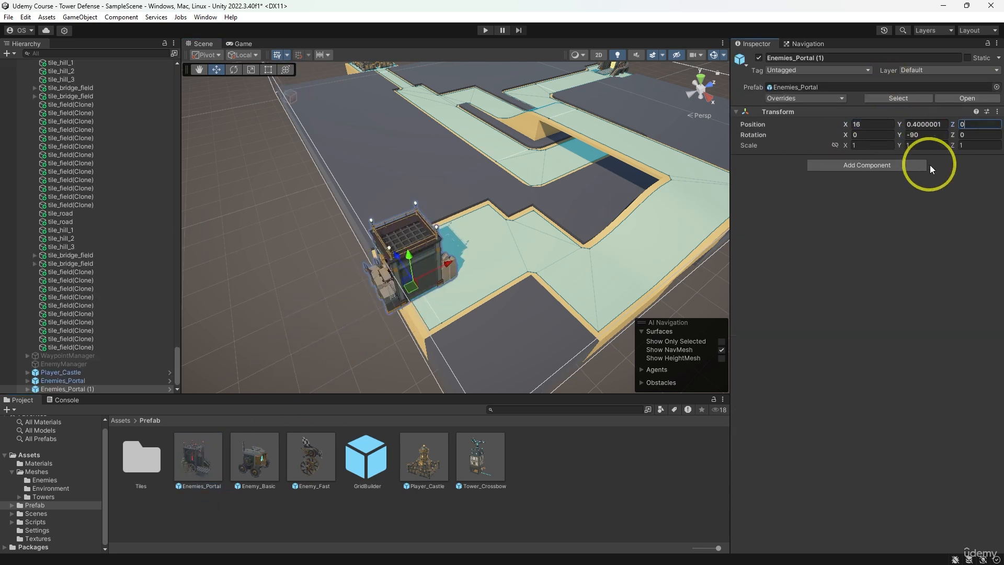
pyautogui.write('0')
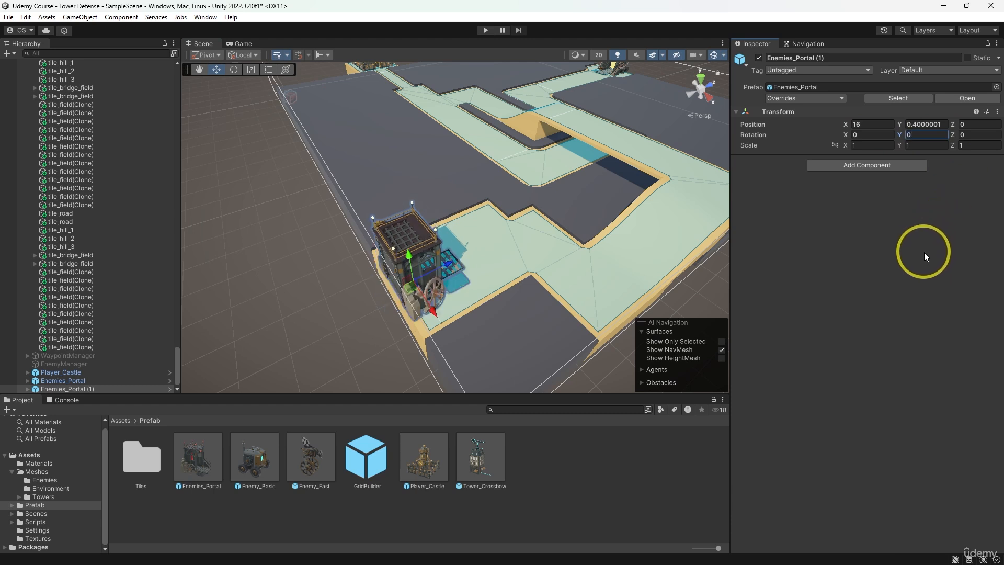
# - Turn the road tile at X 15, Z 1 beside the new portal into a Small Outer Corner
pyautogui.moveTo(681, 278); pyautogui.dragTo(526, 296, button='middle')
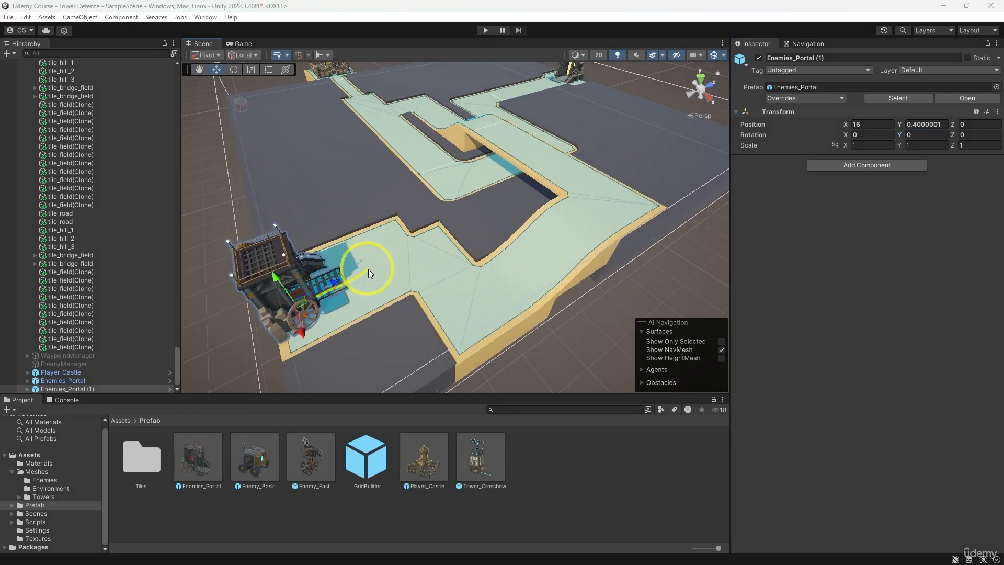
pyautogui.click(432, 223)
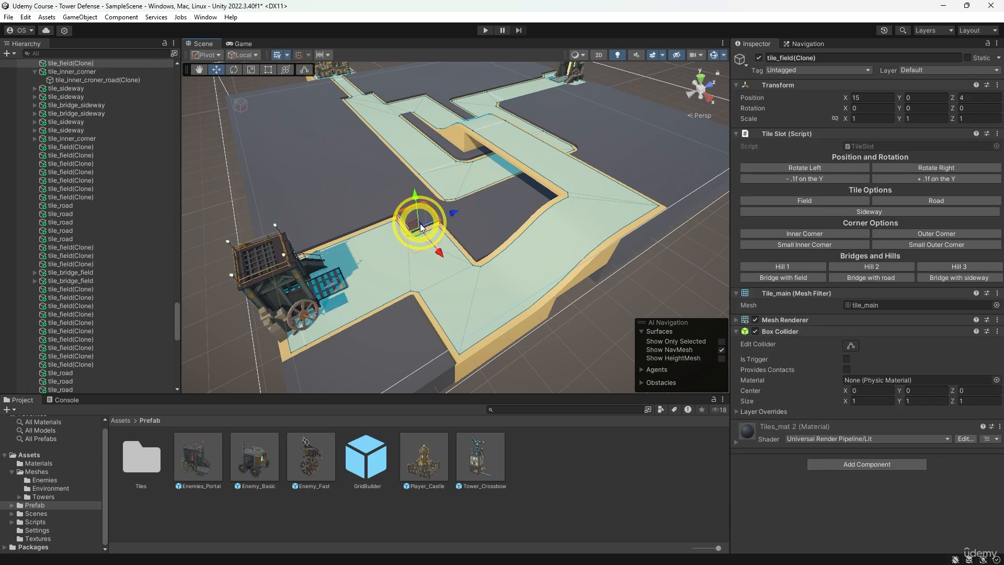
pyautogui.keyDown('alt'); pyautogui.moveTo(394, 210); pyautogui.dragTo(346, 266); pyautogui.keyUp('alt')
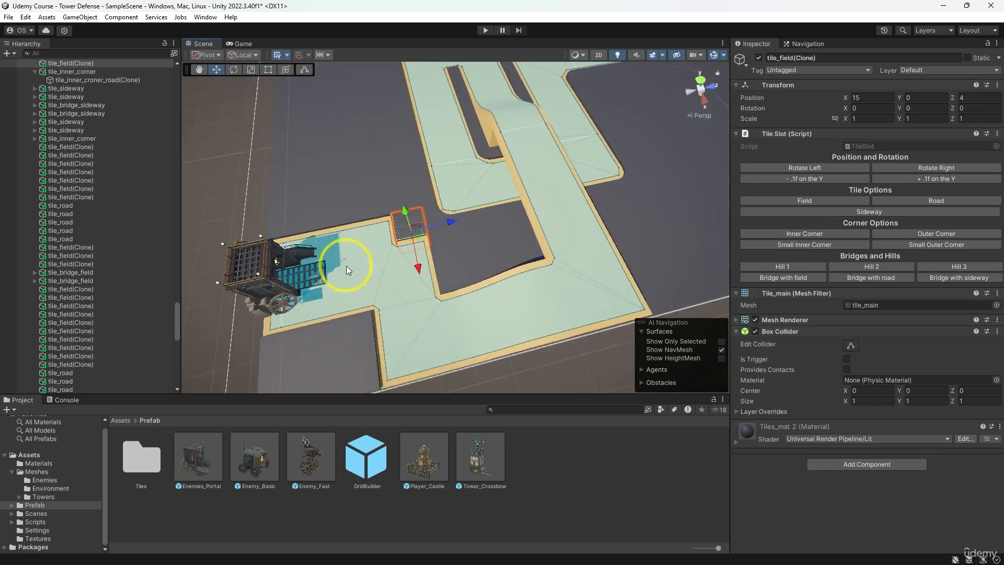
pyautogui.moveTo(346, 265); pyautogui.dragTo(388, 251, button='middle')
pyautogui.click(388, 251)
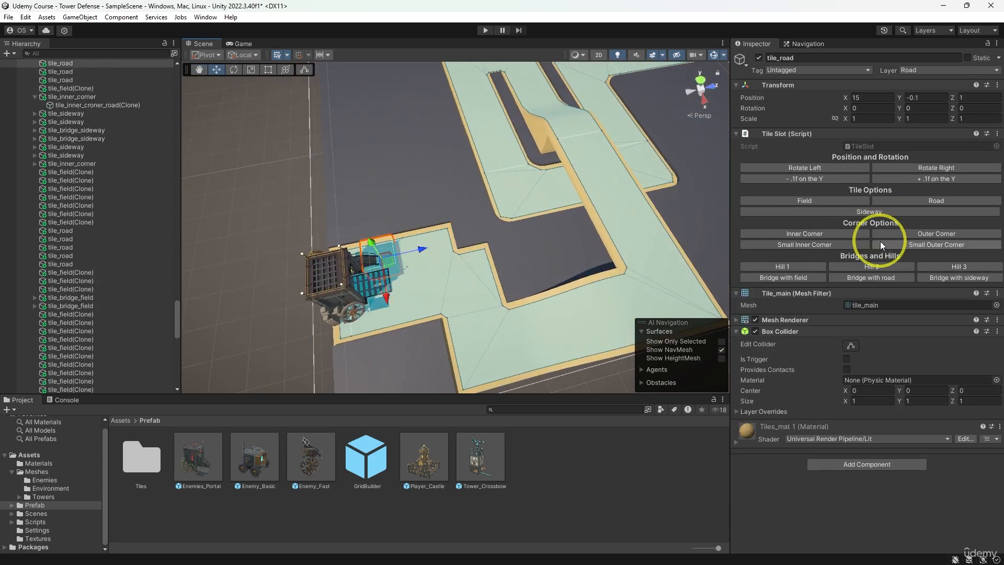
pyautogui.click(930, 248)
# - Turn the road tiles at X 15, Z 2 and 3 into Sideway tiles rotated right to line up with the road's edge
pyautogui.click(406, 239)
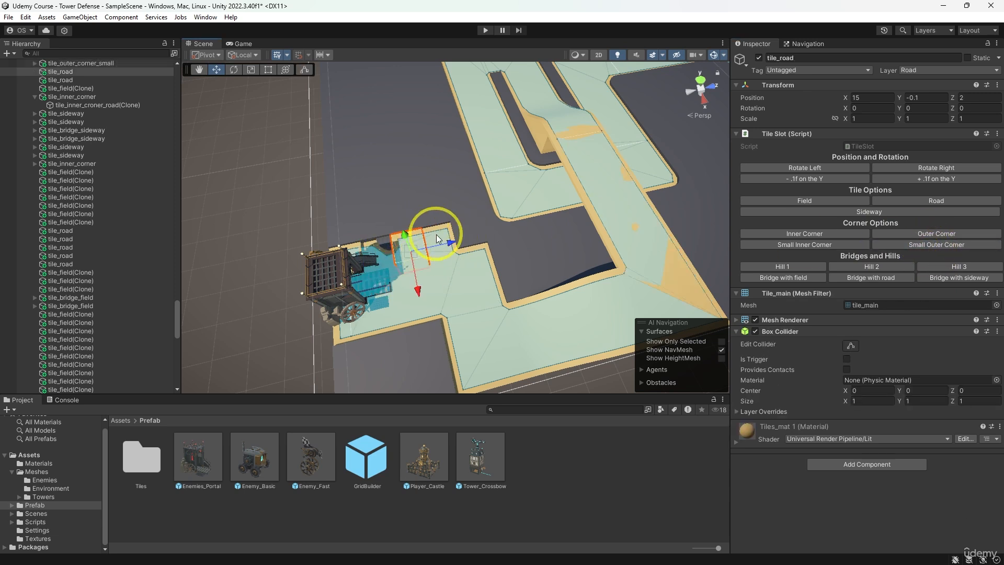
pyautogui.keyDown('shift'); pyautogui.click(438, 236); pyautogui.keyUp('shift')
pyautogui.click(870, 212)
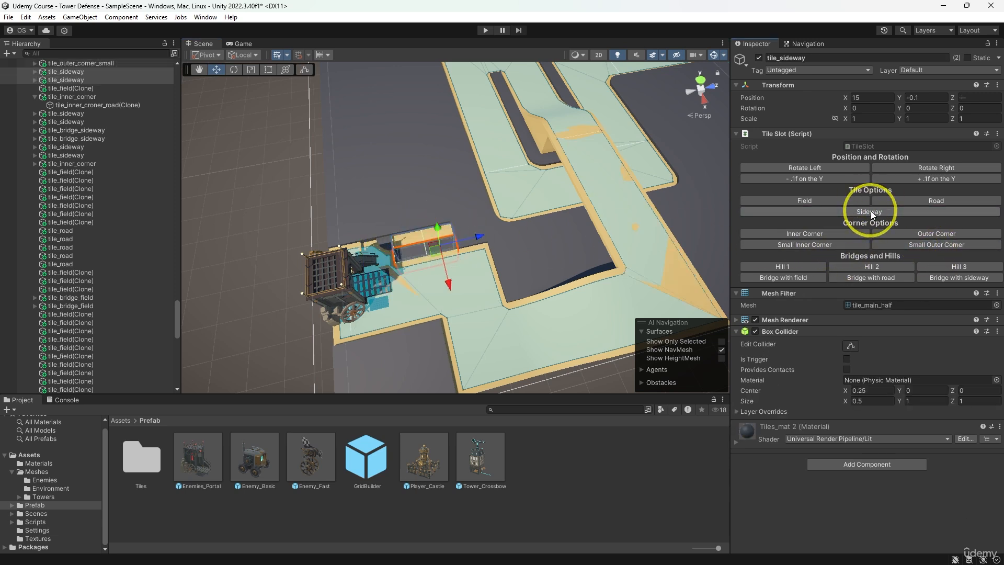
pyautogui.click(924, 168)
# - Try a Small Inner Corner on the field tile at X 15, Z 4
pyautogui.click(512, 243)
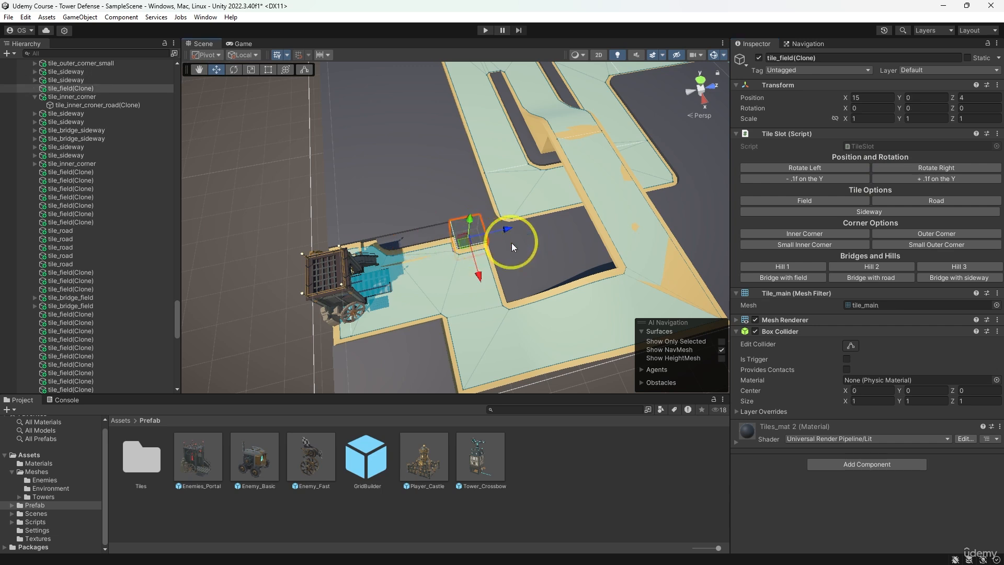
pyautogui.click(821, 246)
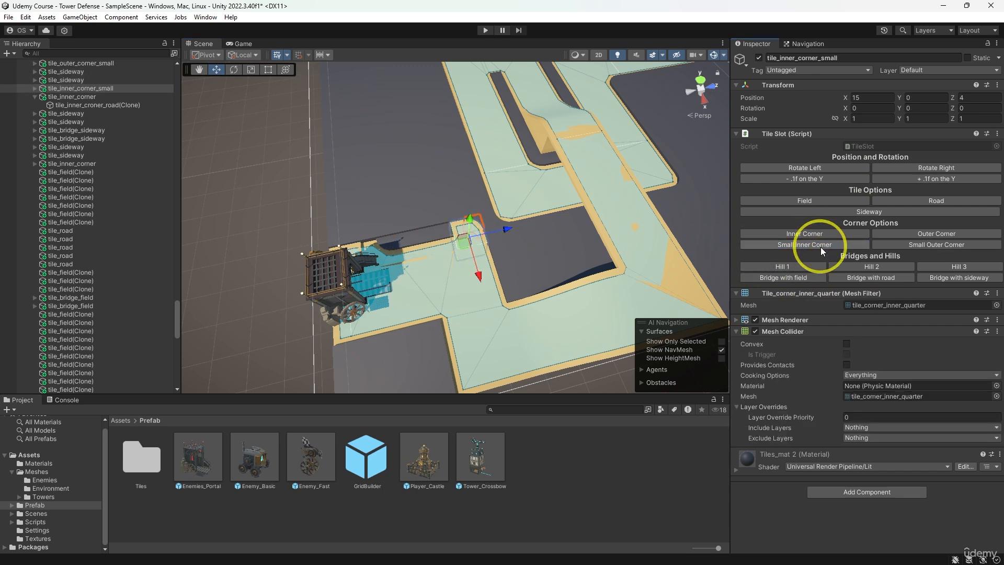
pyautogui.scroll(3, 413, 230)
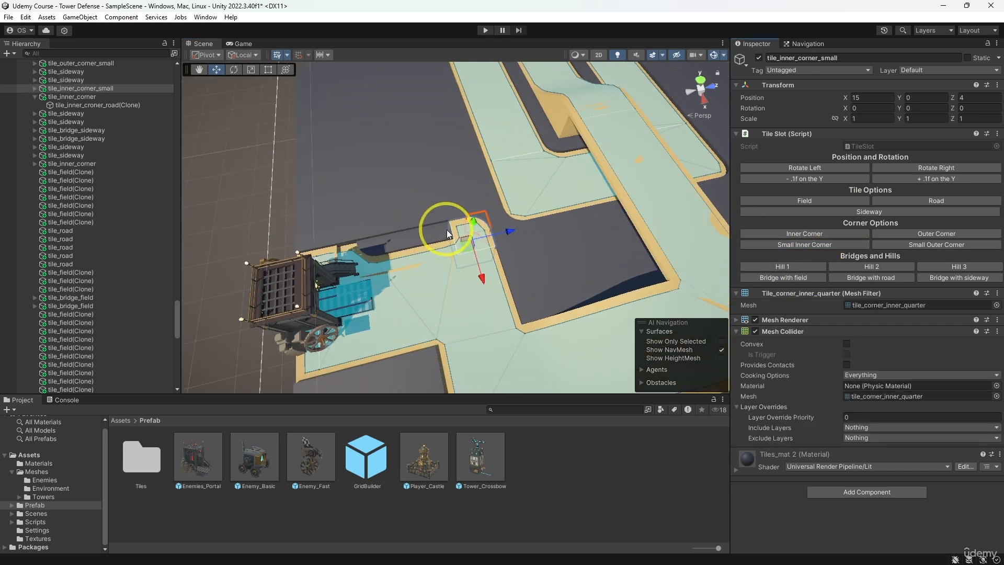
# - Raise the small outer corner and the two sideway tiles at X 15, Z 1 to 3, by 0.1 on Y
pyautogui.click(446, 232)
pyautogui.keyDown('shift'); pyautogui.click(403, 240); pyautogui.keyUp('shift')
pyautogui.keyDown('shift'); pyautogui.click(370, 247); pyautogui.keyUp('shift')
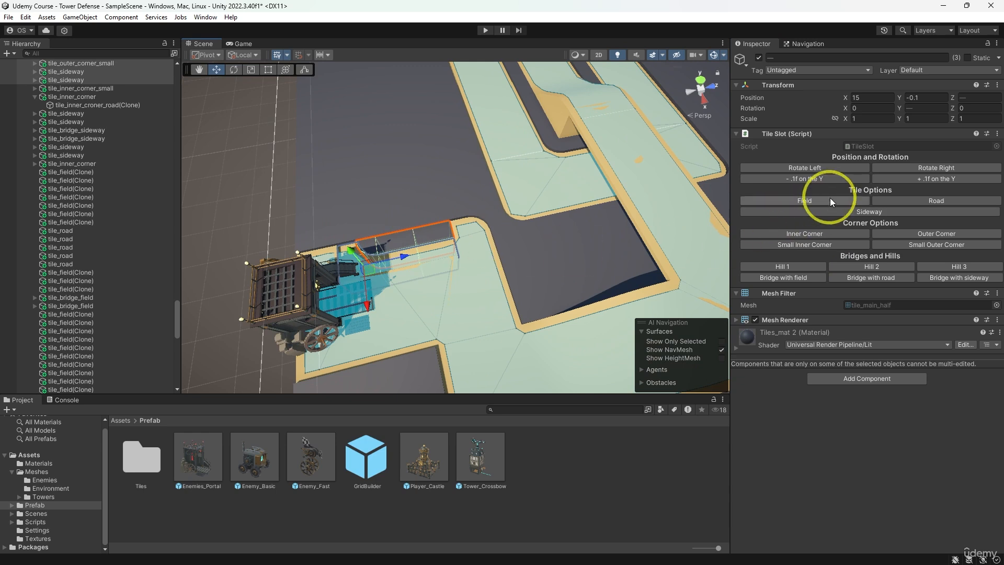
pyautogui.click(894, 180)
pyautogui.moveTo(525, 308)
pyautogui.mouseDown(button='middle')
pyautogui.moveTo(521, 282)
pyautogui.moveTo(520, 302)
pyautogui.mouseUp(button='middle')
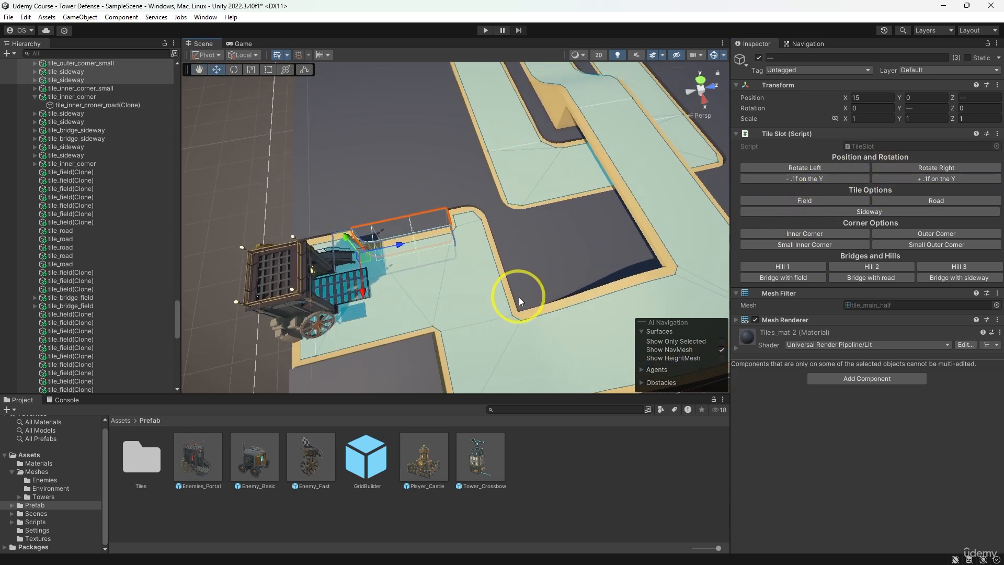
# - Replace the small inner corner at X 15, Z 4 with an Inner Corner rotated to 180 on Y
pyautogui.click(465, 221)
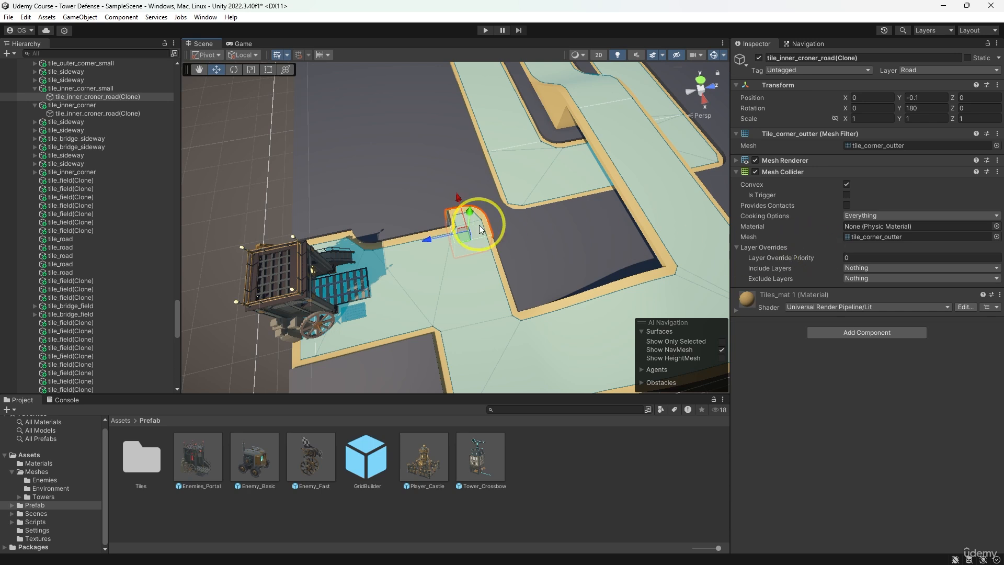
pyautogui.click(481, 206)
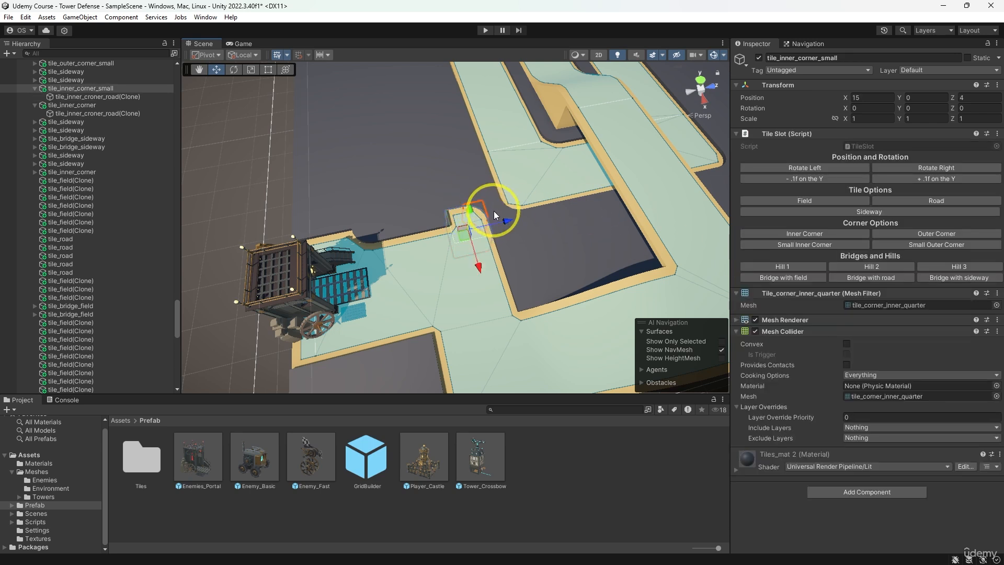
pyautogui.click(843, 236)
pyautogui.click(915, 168)
pyautogui.click(915, 167)
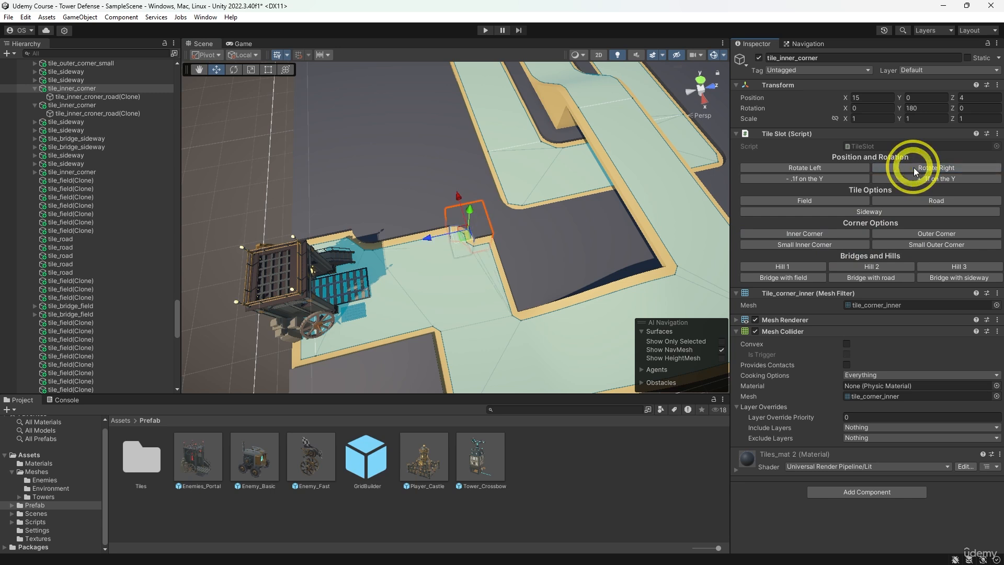
# - Turn the two road tiles at Z 4 next to the inner corner into Sideway tiles rotated to -90 on Y
pyautogui.click(494, 246)
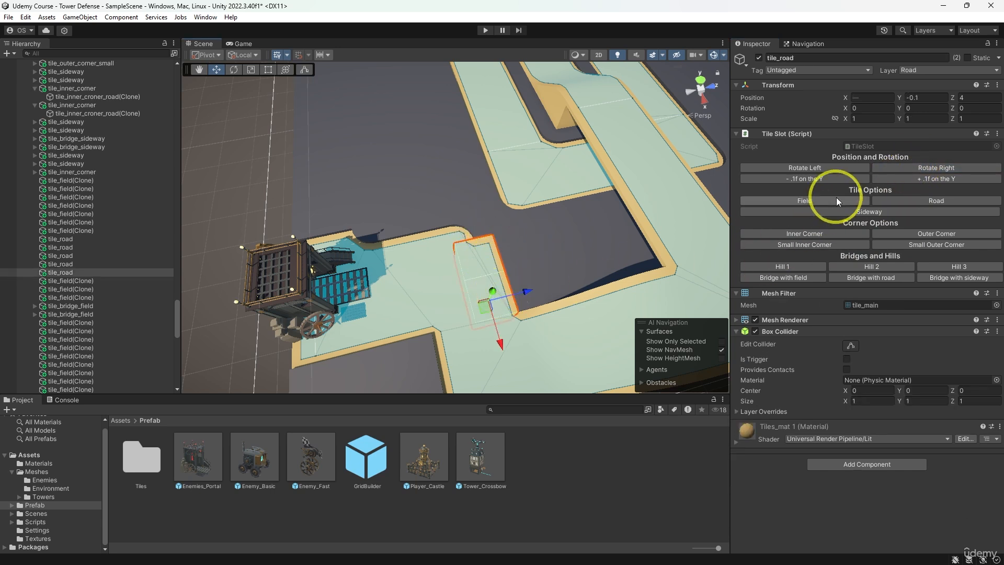
pyautogui.click(840, 213)
pyautogui.click(914, 168)
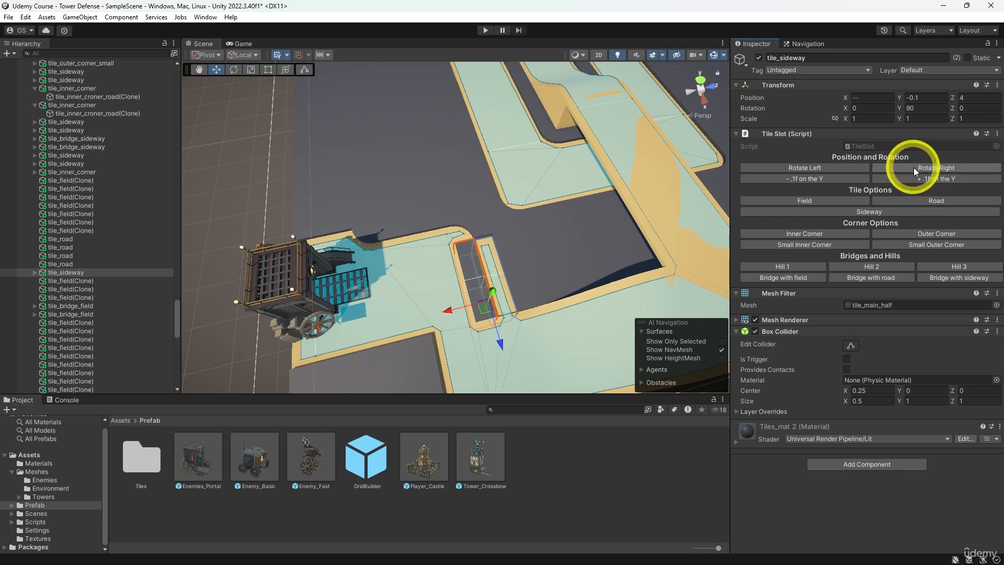
pyautogui.click(914, 168)
pyautogui.click(914, 168)
# - Turn the field tile at X 18, Z 2 into an Outer Corner rotated to 180 on Y
pyautogui.moveTo(558, 312); pyautogui.dragTo(523, 236, button='middle')
pyautogui.scroll(3, 520, 248)
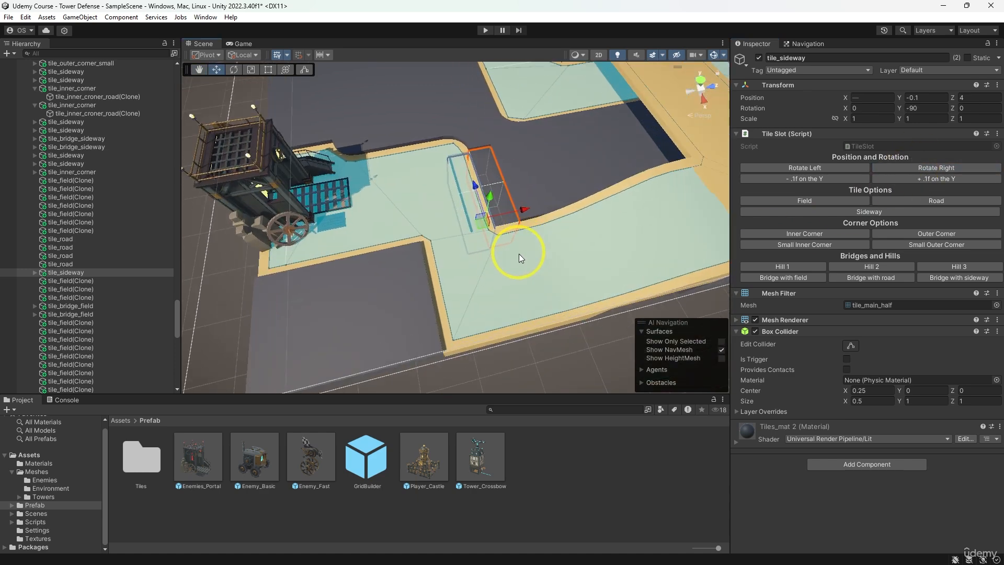
pyautogui.click(415, 257)
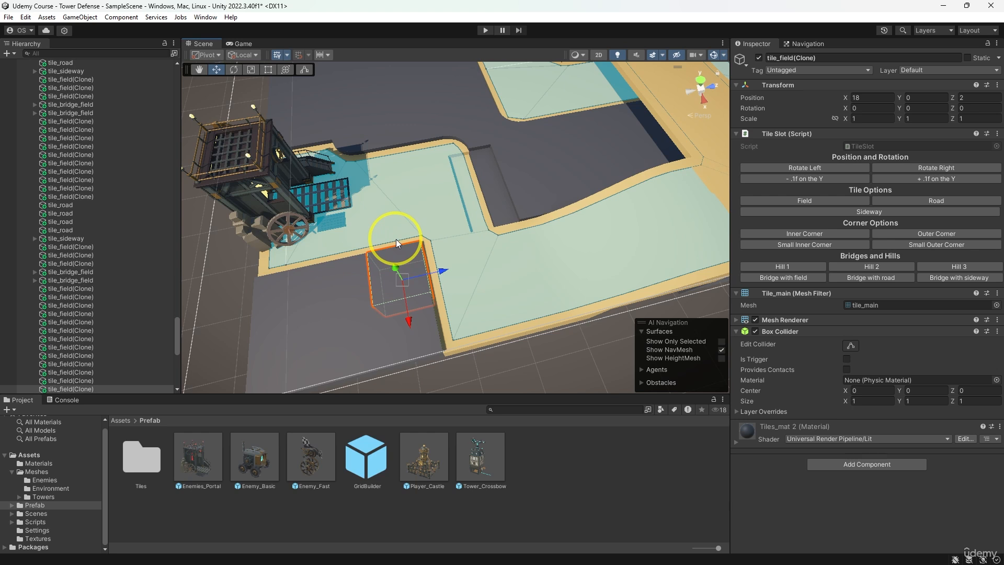
pyautogui.click(896, 232)
pyautogui.click(918, 170)
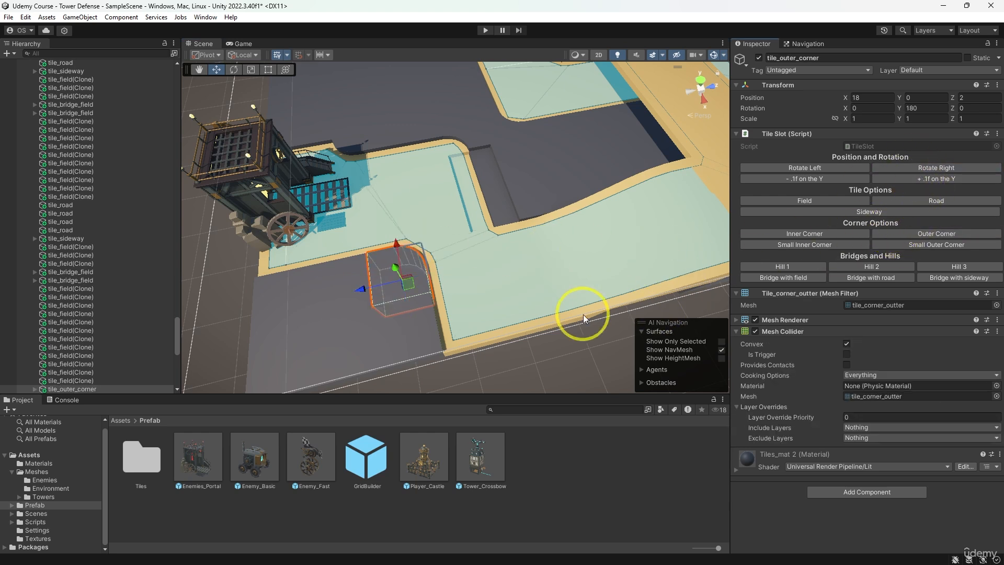
# - Turn the road tile at X 17, Z 1 into a Small Outer Corner rotated to 90 on Y and raise it to Y 0
pyautogui.scroll(-1, 541, 331)
pyautogui.click(304, 256)
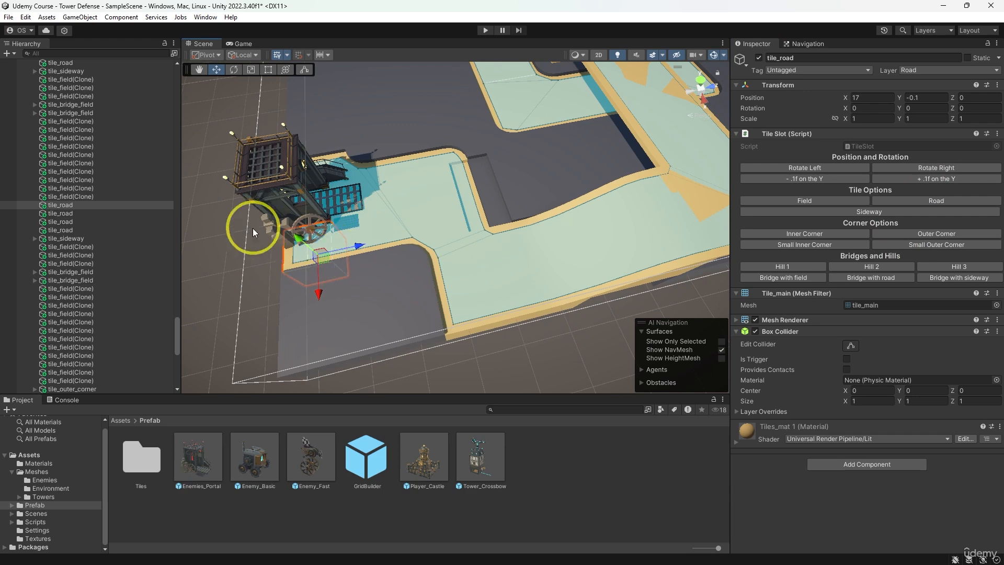
pyautogui.keyDown('alt'); pyautogui.moveTo(252, 228); pyautogui.dragTo(397, 224); pyautogui.keyUp('alt')
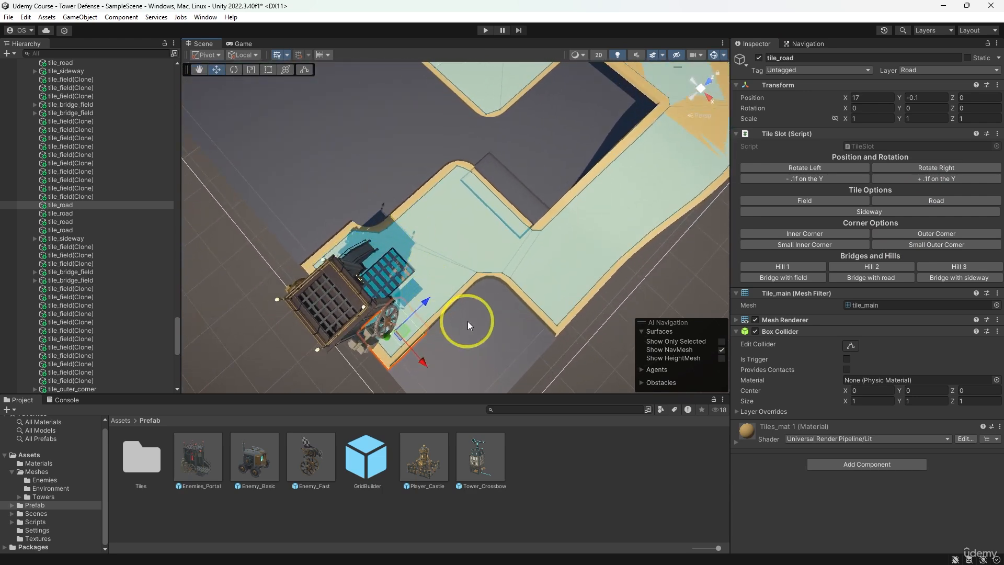
pyautogui.click(456, 307)
pyautogui.click(435, 311)
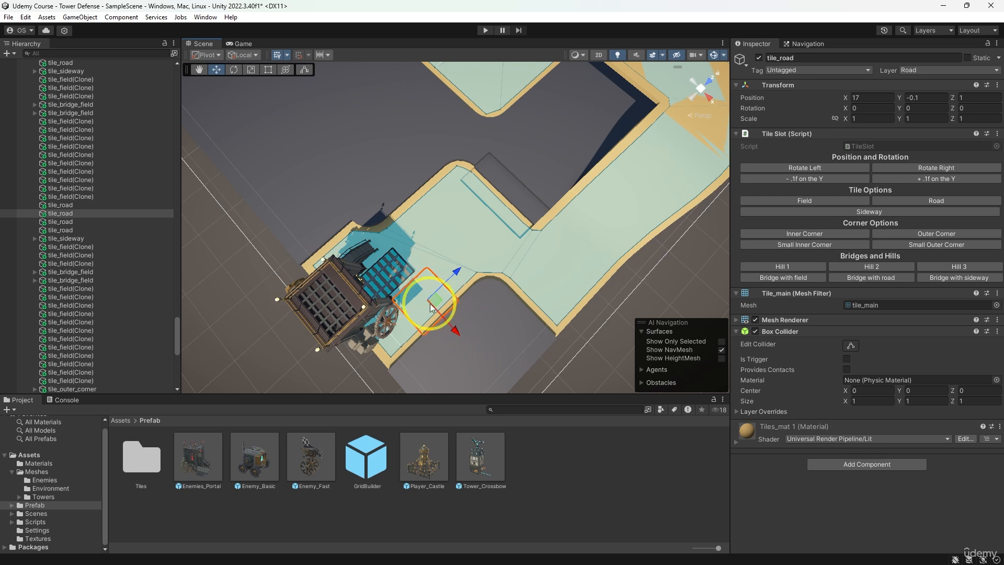
pyautogui.click(893, 244)
pyautogui.click(918, 170)
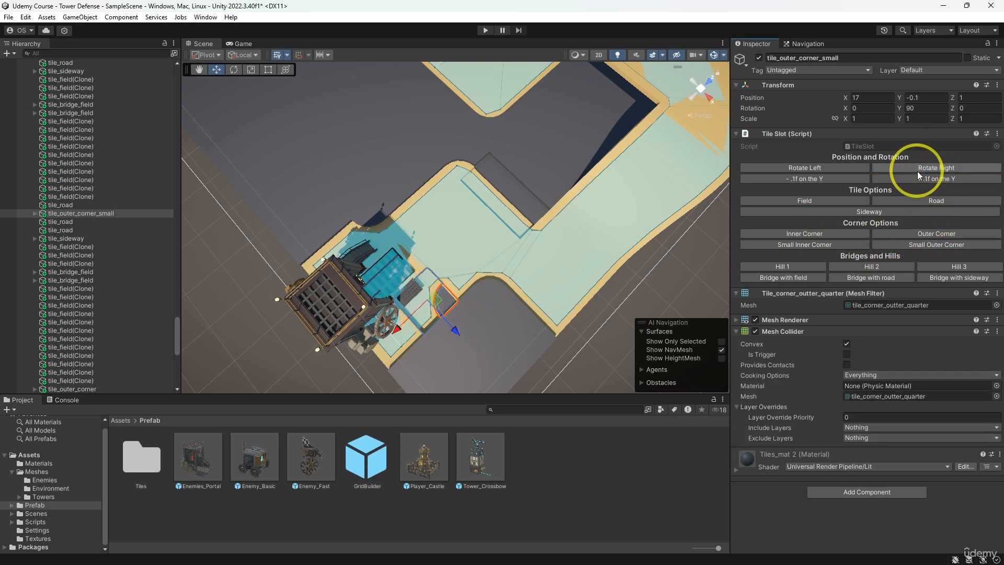
pyautogui.click(899, 179)
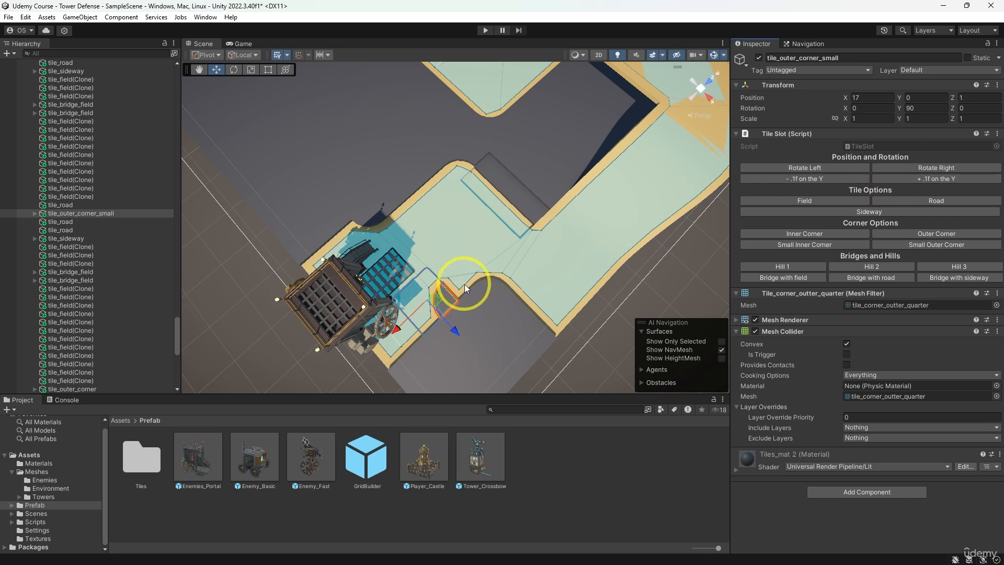
# - Turn the road tile at X 17, Z 2 into a Sideway tile and raise it to Y 0
pyautogui.click(464, 284)
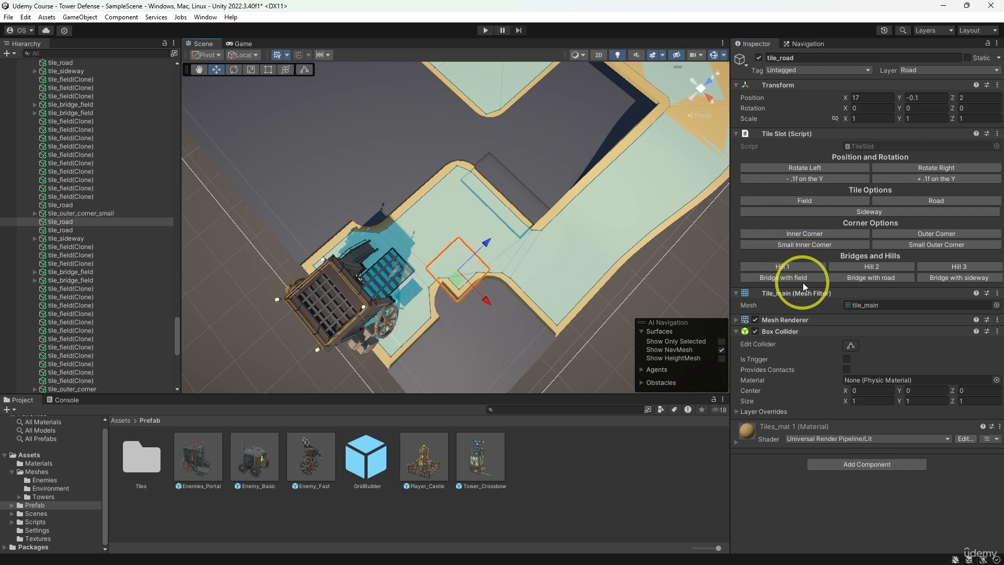
pyautogui.click(869, 212)
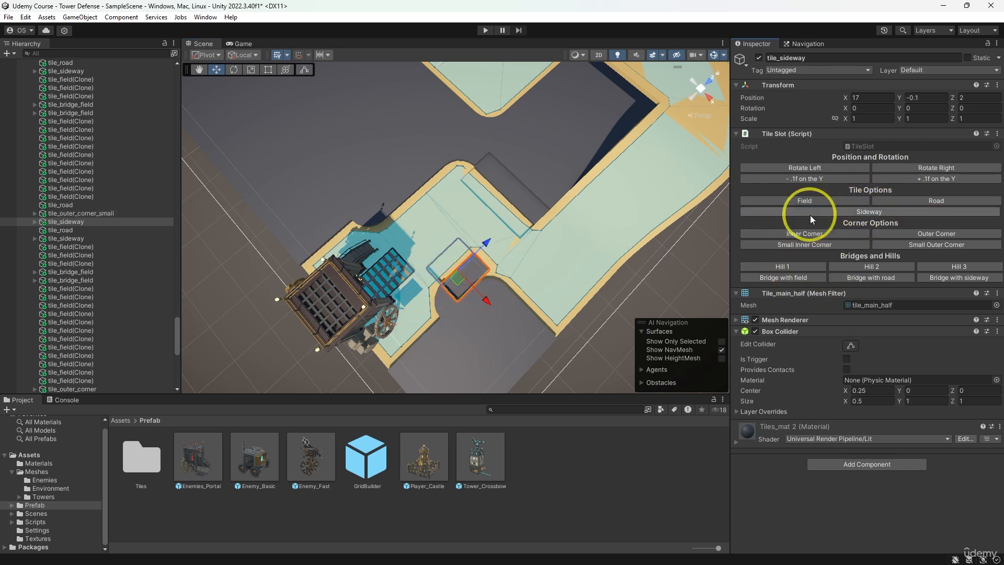
pyautogui.click(897, 178)
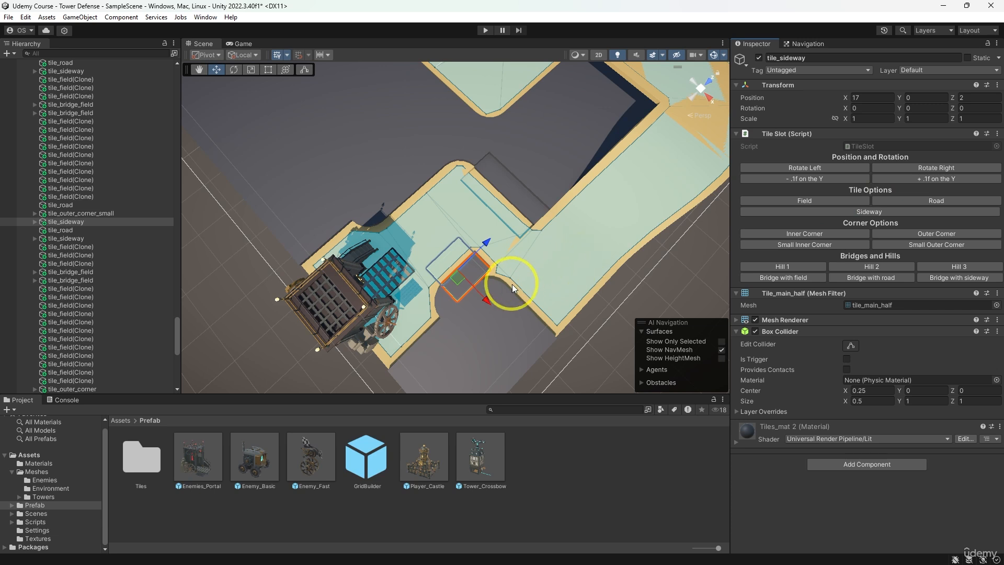
# - Replace the outer corner at X 18, Z 2 with a Sideway rotated to -90 on Y, and convert it to a Field tile
pyautogui.click(498, 282)
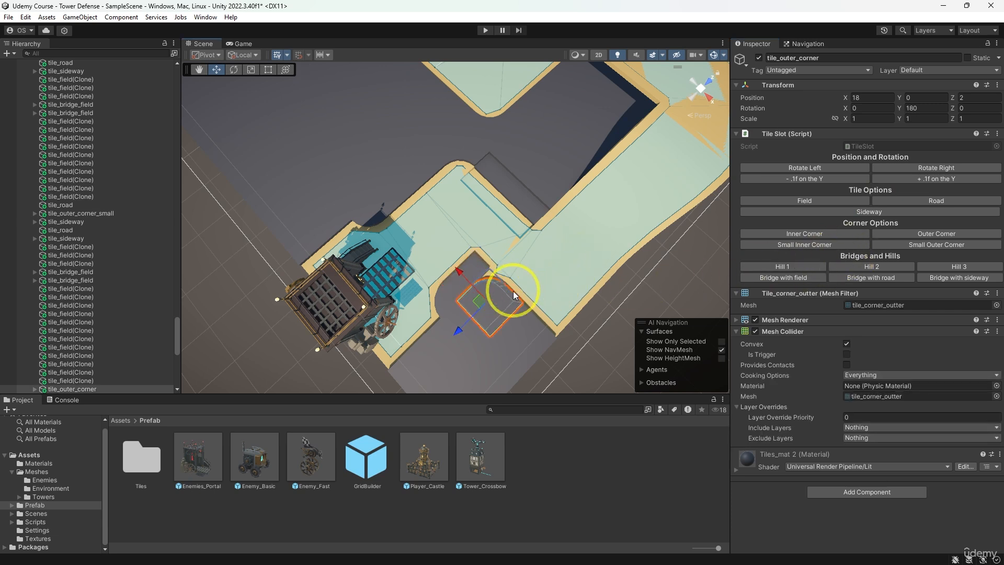
pyautogui.click(487, 288)
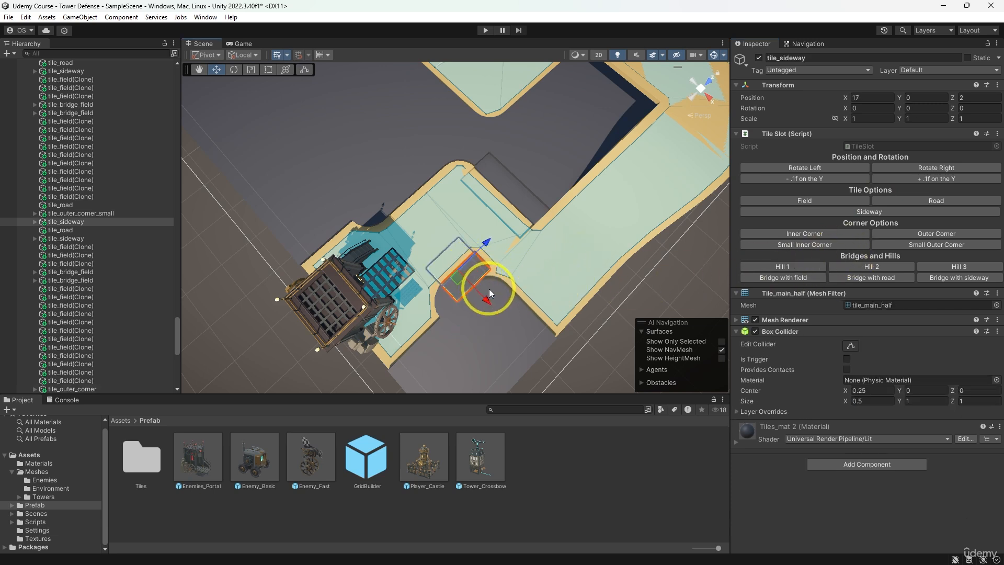
pyautogui.click(488, 289)
pyautogui.click(468, 272)
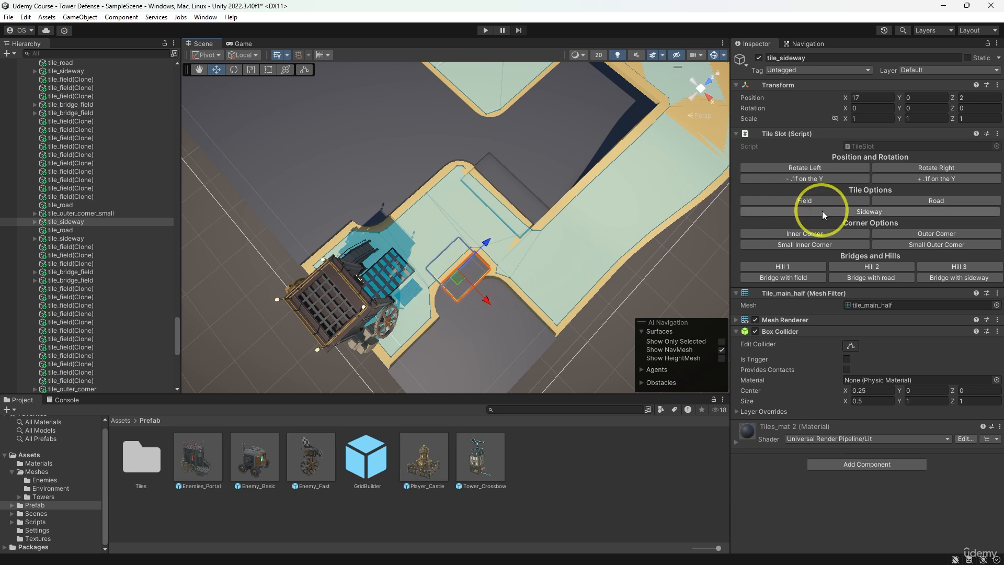
pyautogui.click(864, 211)
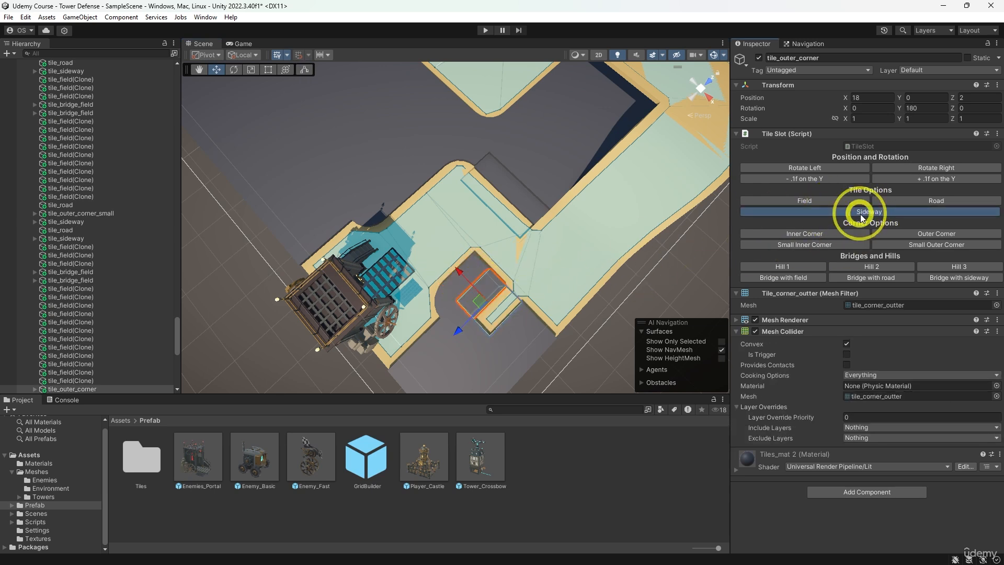
pyautogui.click(911, 167)
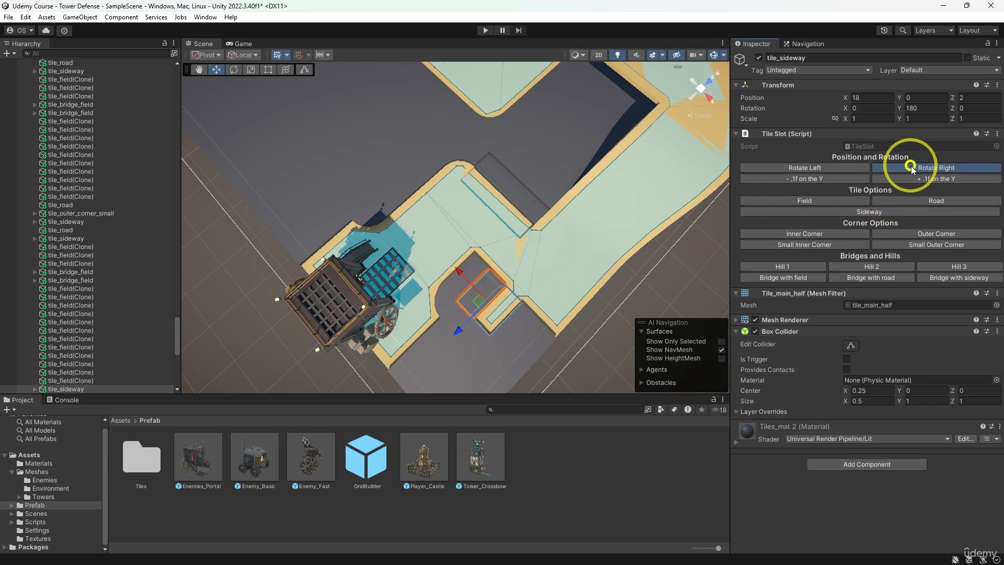
pyautogui.click(832, 199)
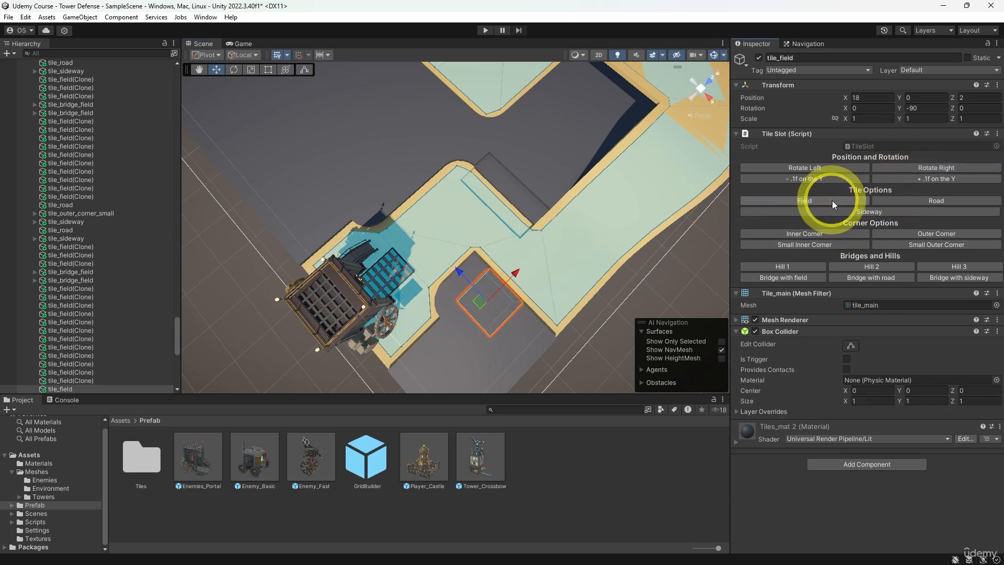
# - Raise the two sideway tiles at Z 4 by 0.1 on Y
pyautogui.click(622, 324)
pyautogui.keyDown('alt'); pyautogui.moveTo(623, 325); pyautogui.dragTo(547, 309); pyautogui.keyUp('alt')
pyautogui.click(489, 273)
pyautogui.click(869, 211)
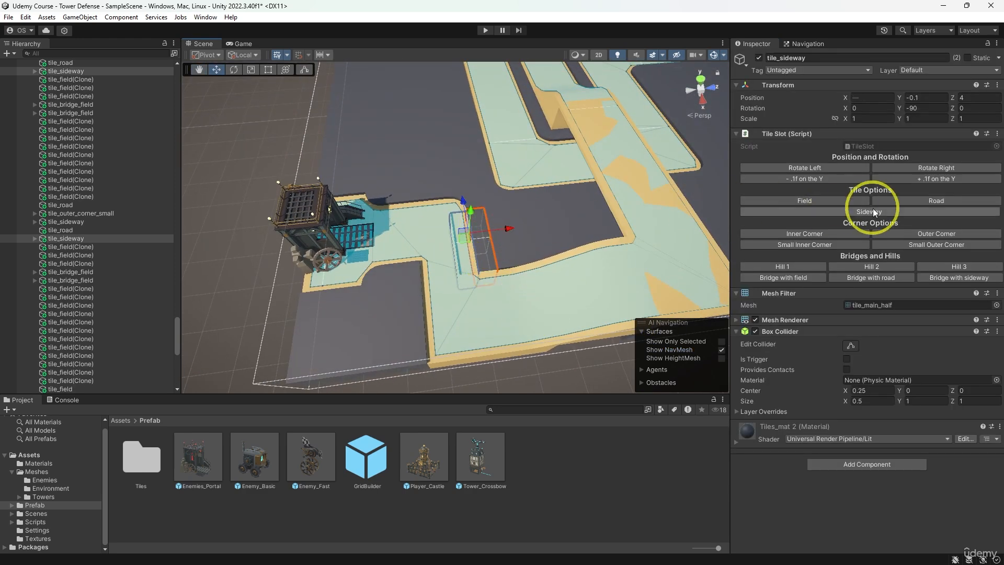
pyautogui.click(547, 366)
pyautogui.scroll(-2, 526, 287)
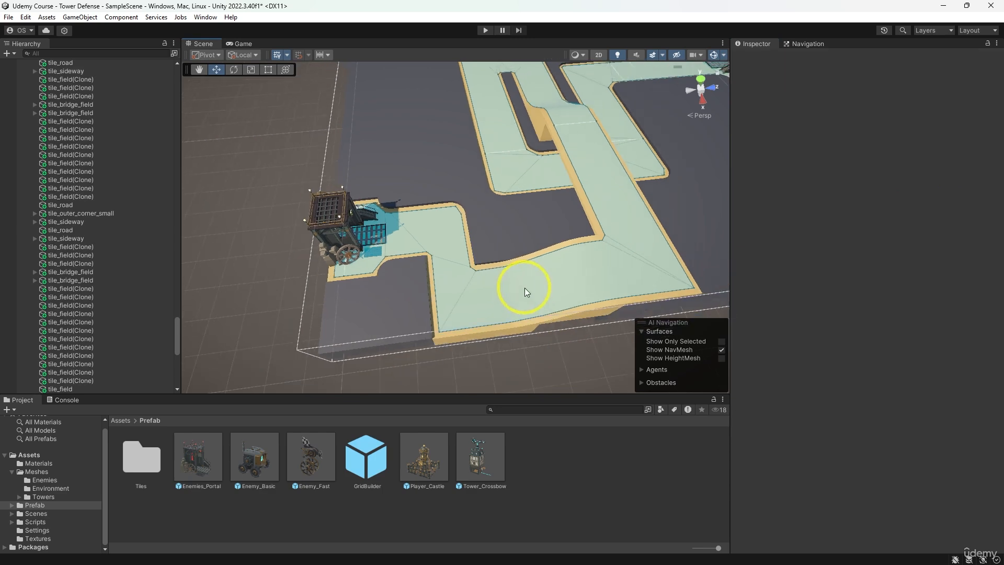
# - Replace the small outer corner at X 17, Z 1 with a Sideway tile and rotate it to line up with the road edge
pyautogui.keyDown('alt'); pyautogui.moveTo(595, 234); pyautogui.dragTo(492, 259); pyautogui.keyUp('alt')
pyautogui.click(492, 261)
pyautogui.click(494, 260)
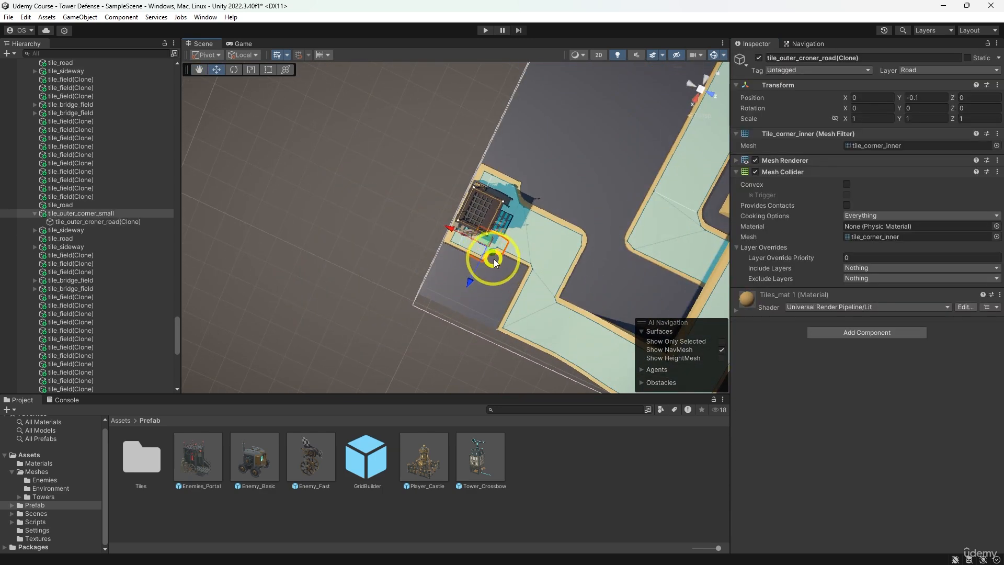
pyautogui.keyDown('shift'); pyautogui.click(474, 253); pyautogui.keyUp('shift')
pyautogui.click(460, 248)
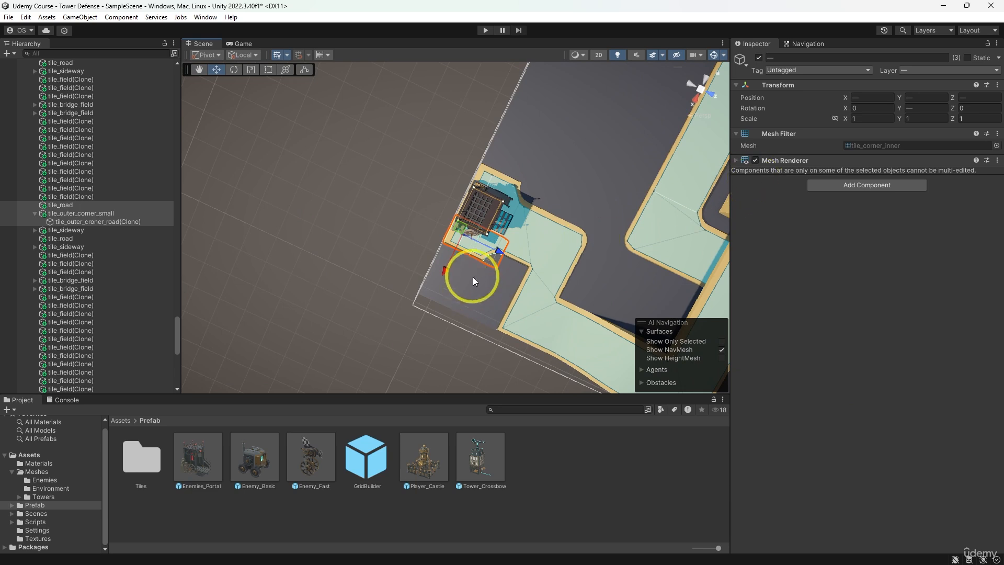
pyautogui.click(486, 264)
pyautogui.click(812, 212)
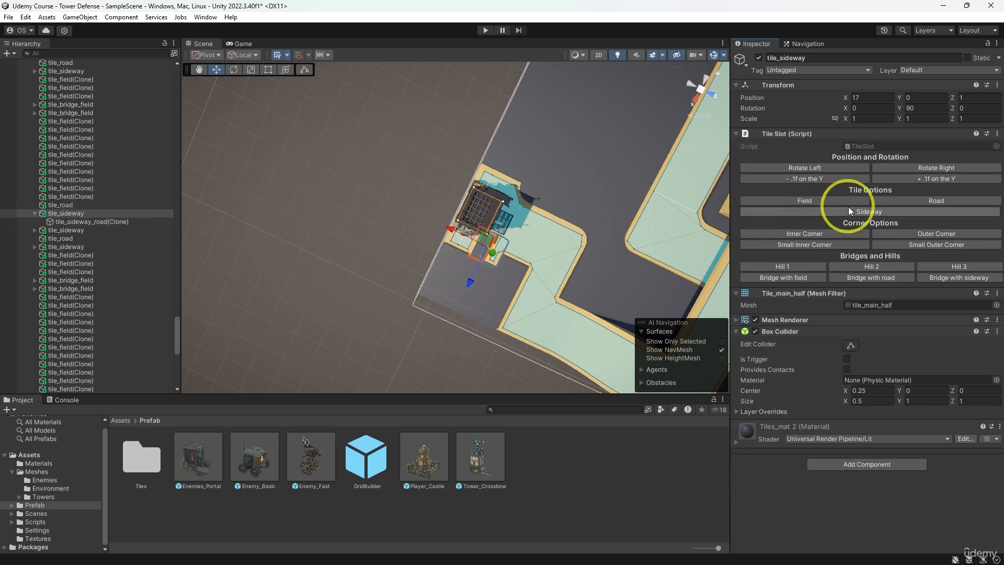
pyautogui.click(913, 166)
pyautogui.click(912, 166)
# - Turn the road tile at X 17, Z 0 beside the portal into a Sideway tile and raise it by 0.1 on Y
pyautogui.click(462, 245)
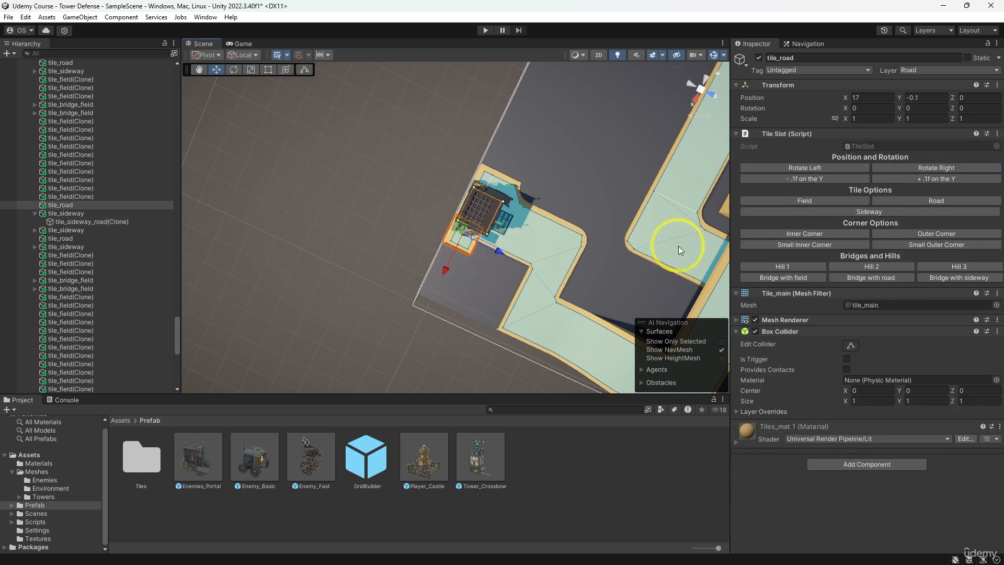
pyautogui.click(861, 213)
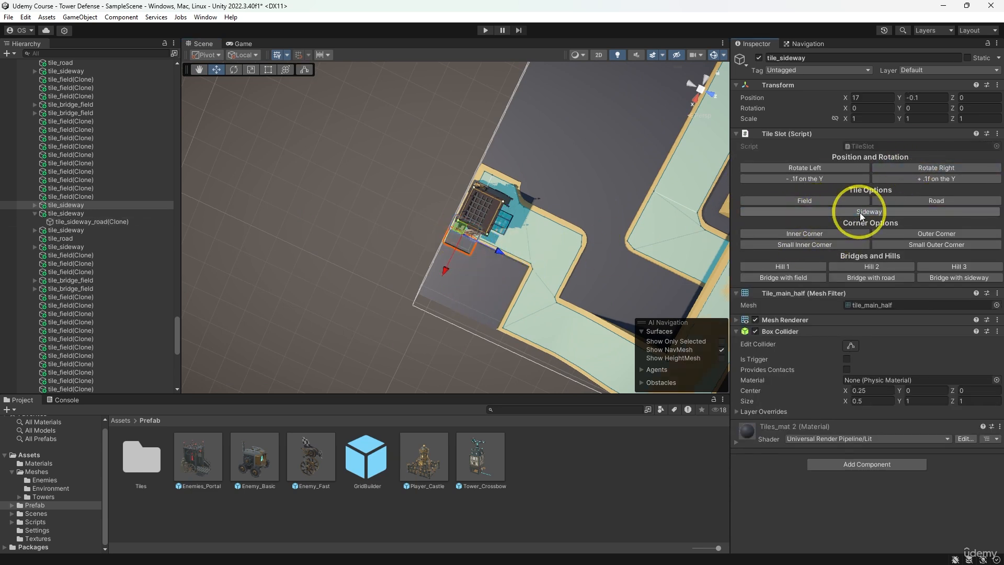
pyautogui.click(919, 179)
# - Turn the small outer corner at X 15, Z 1 and the adjacent tile beside the portal into Sideway tiles, rotated to match the road edge
pyautogui.scroll(2, 486, 264)
pyautogui.scroll(2, 488, 271)
pyautogui.click(428, 185)
pyautogui.keyDown('alt'); pyautogui.moveTo(500, 214); pyautogui.dragTo(355, 111); pyautogui.keyUp('alt')
pyautogui.moveTo(534, 152); pyautogui.dragTo(475, 155, button='middle')
pyautogui.click(542, 228)
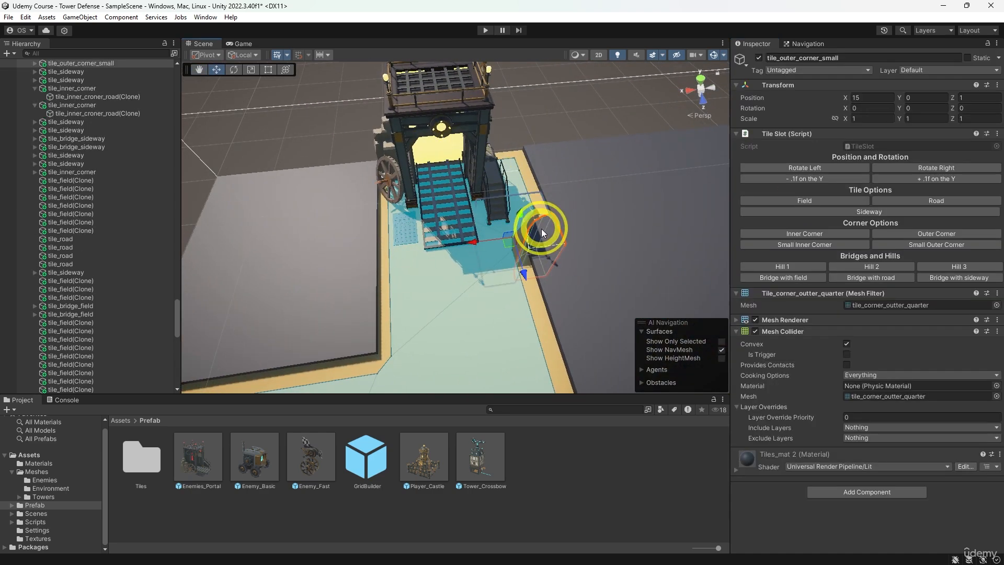
pyautogui.keyDown('shift'); pyautogui.click(530, 190); pyautogui.keyUp('shift')
pyautogui.click(895, 212)
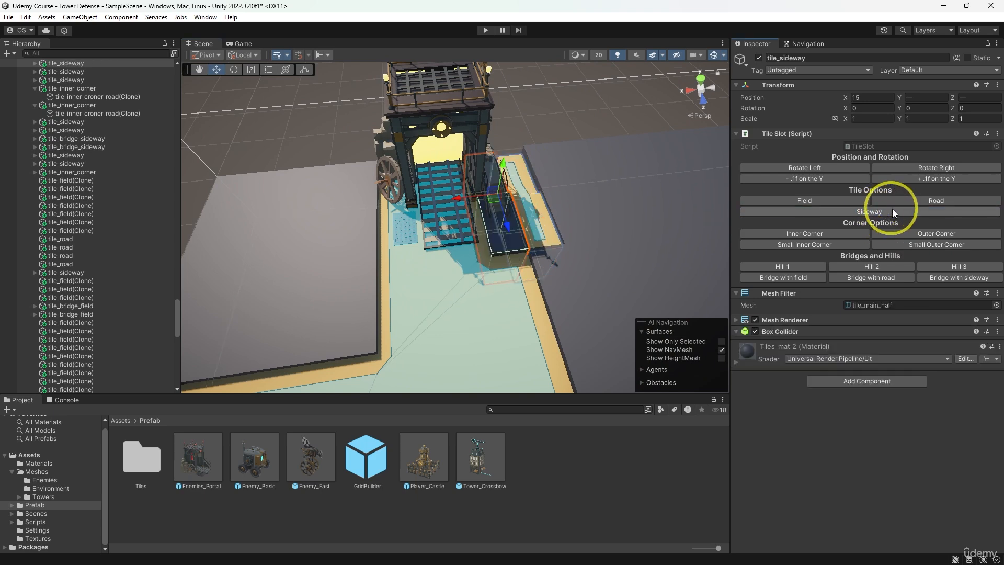
pyautogui.click(933, 169)
# - Raise the sideway tile at X 15 next to the portal by 0.1 on Y
pyautogui.click(560, 125)
pyautogui.keyDown('alt'); pyautogui.moveTo(639, 175); pyautogui.dragTo(508, 189); pyautogui.keyUp('alt')
pyautogui.click(508, 190)
pyautogui.click(922, 181)
pyautogui.click(577, 156)
pyautogui.scroll(-5, 519, 194)
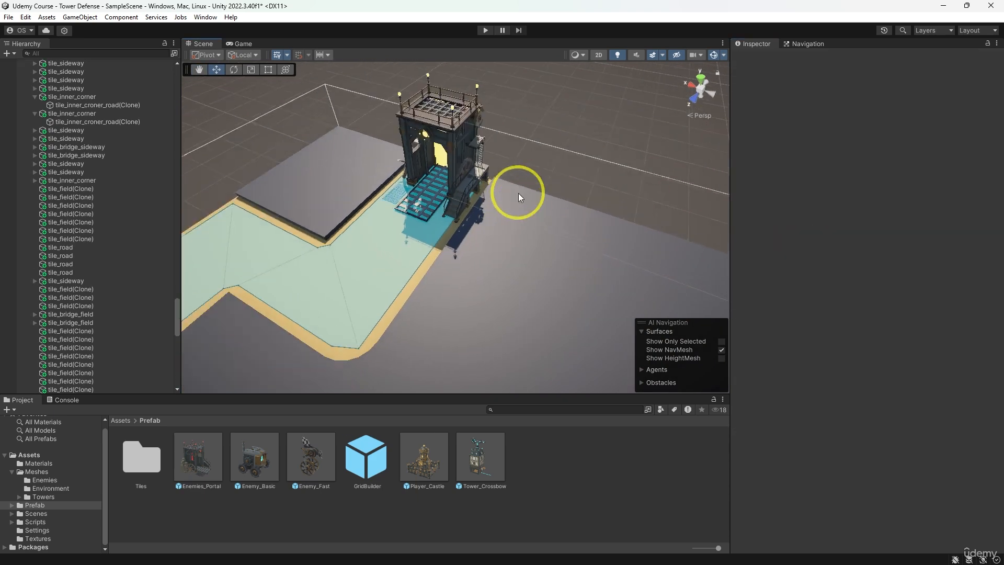
# - Replace the sideway tile at X 17, Z 2 with a Small Outer Corner rotated to 180 on Y
pyautogui.keyDown('alt'); pyautogui.moveTo(365, 245); pyautogui.dragTo(523, 228); pyautogui.keyUp('alt')
pyautogui.click(410, 231)
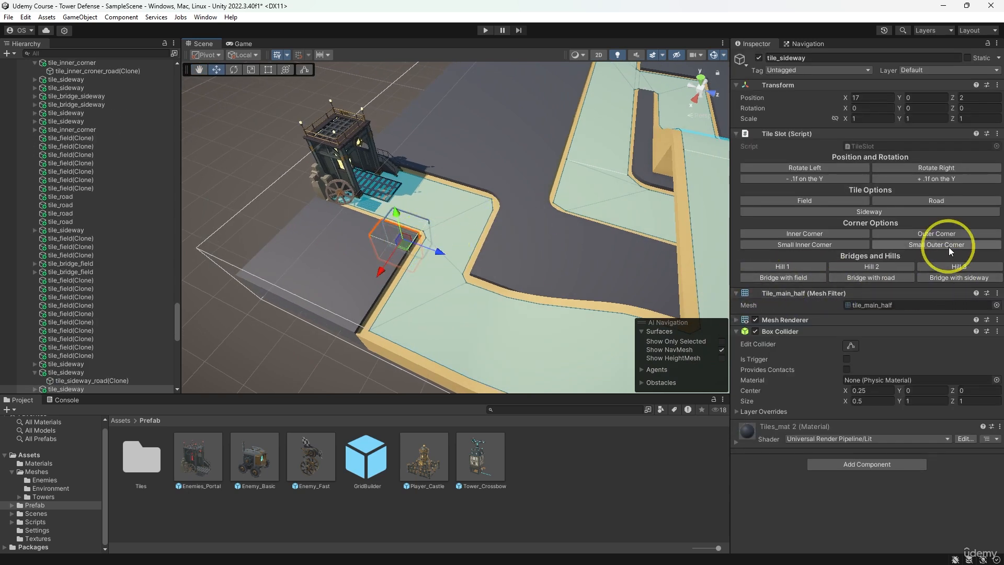
pyautogui.click(940, 236)
pyautogui.click(916, 168)
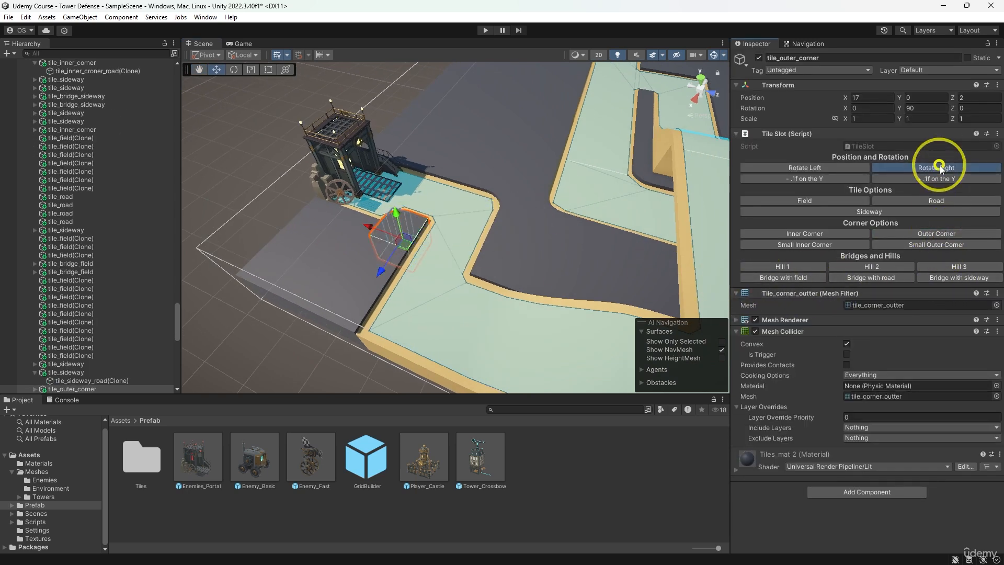
pyautogui.click(915, 167)
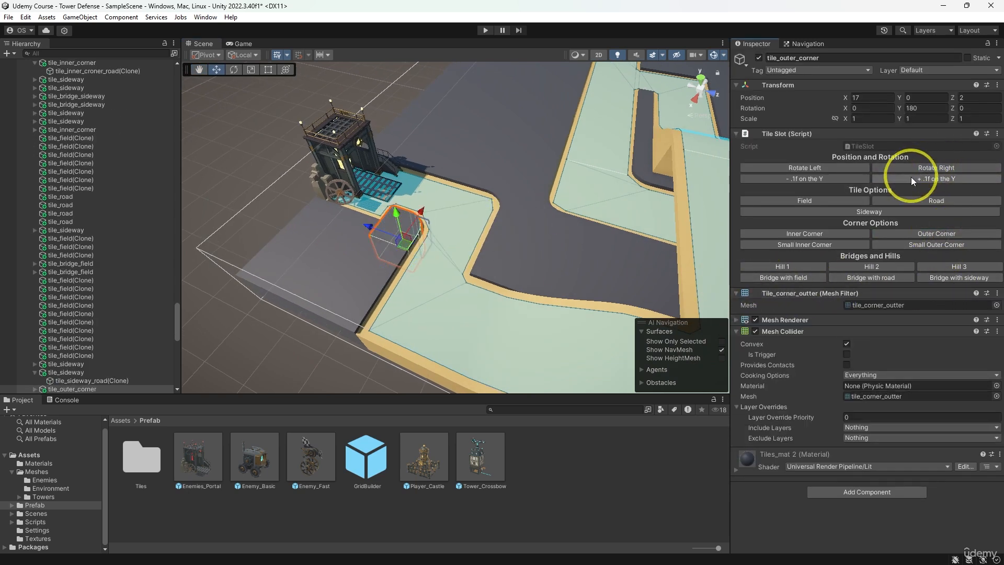
pyautogui.click(857, 244)
pyautogui.click(915, 242)
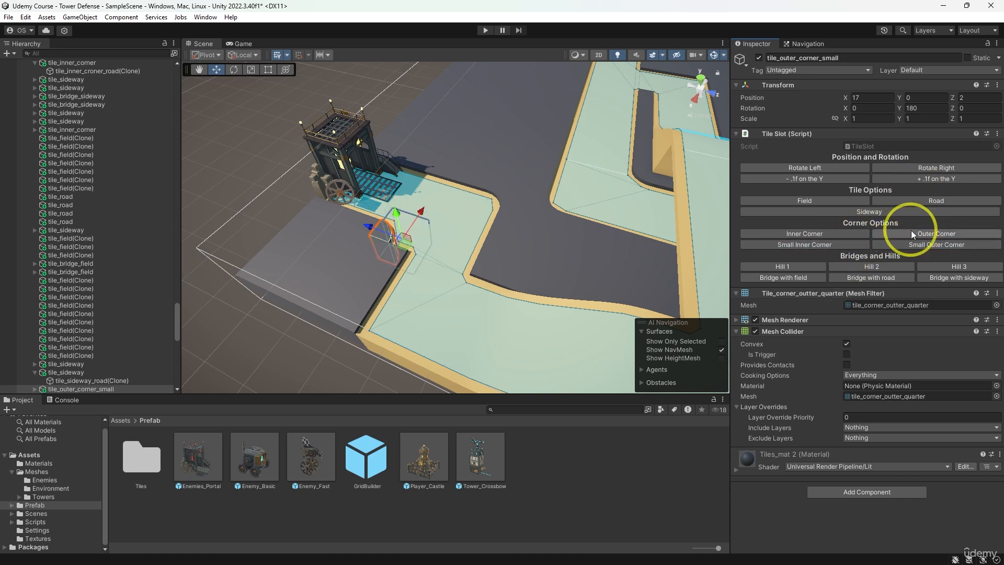
# - Turn the two field tiles at Z 2 next to the small outer corner into Sideway tiles rotated to 90 on Y
pyautogui.click(387, 261)
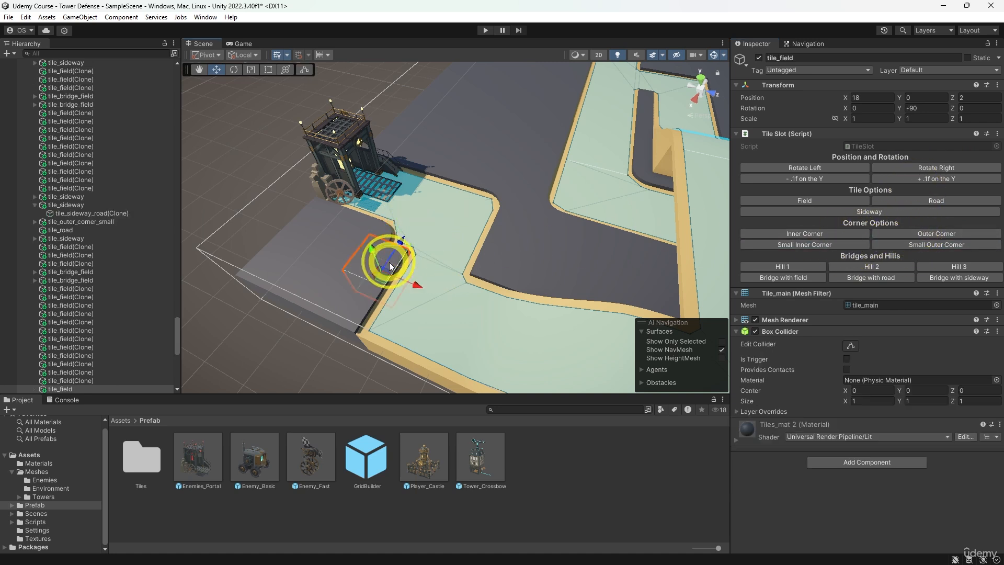
pyautogui.click(869, 212)
pyautogui.click(920, 168)
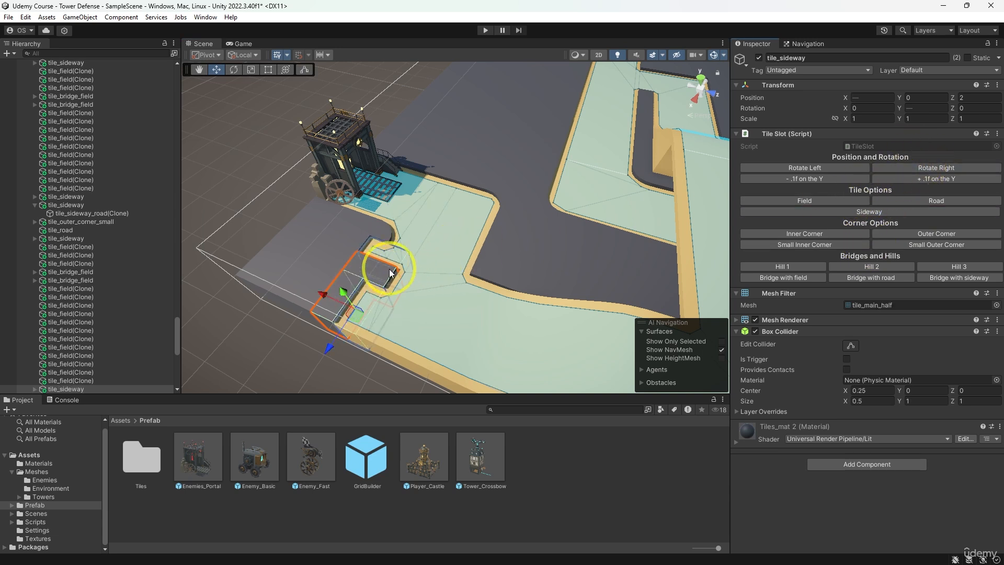
pyautogui.click(386, 271)
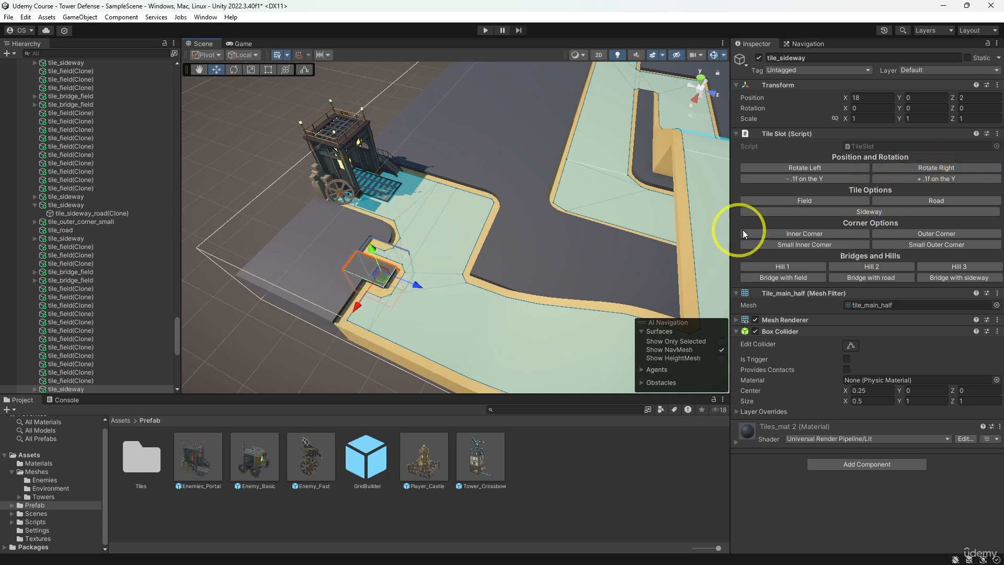
pyautogui.click(912, 168)
pyautogui.click(185, 196)
pyautogui.scroll(-7, 334, 249)
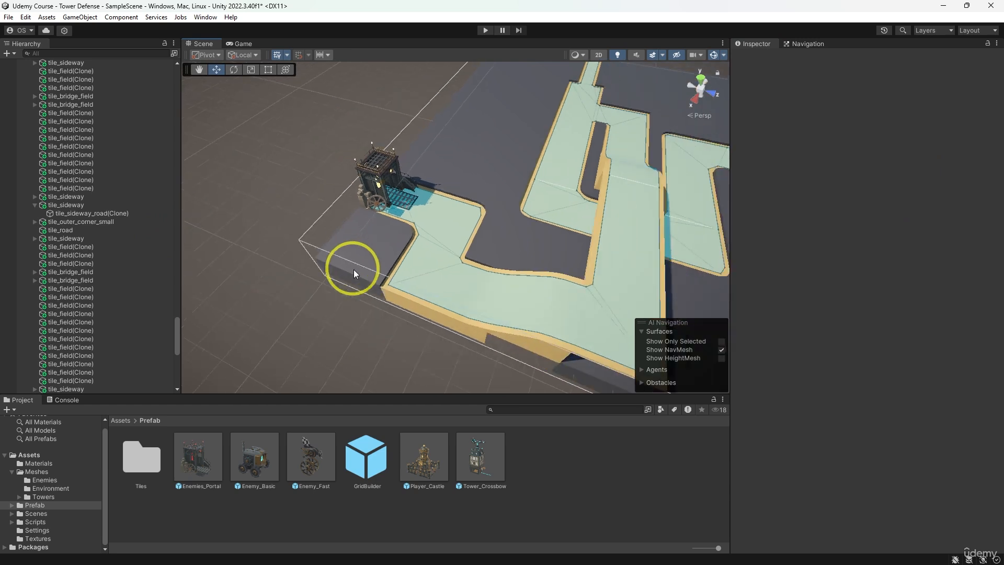
# - Try an Outer Corner in place of the sideway tile at X 17, Z 4, and change it back to Sideway
pyautogui.keyDown('alt'); pyautogui.moveTo(355, 270); pyautogui.dragTo(488, 270); pyautogui.keyUp('alt')
pyautogui.click(504, 268)
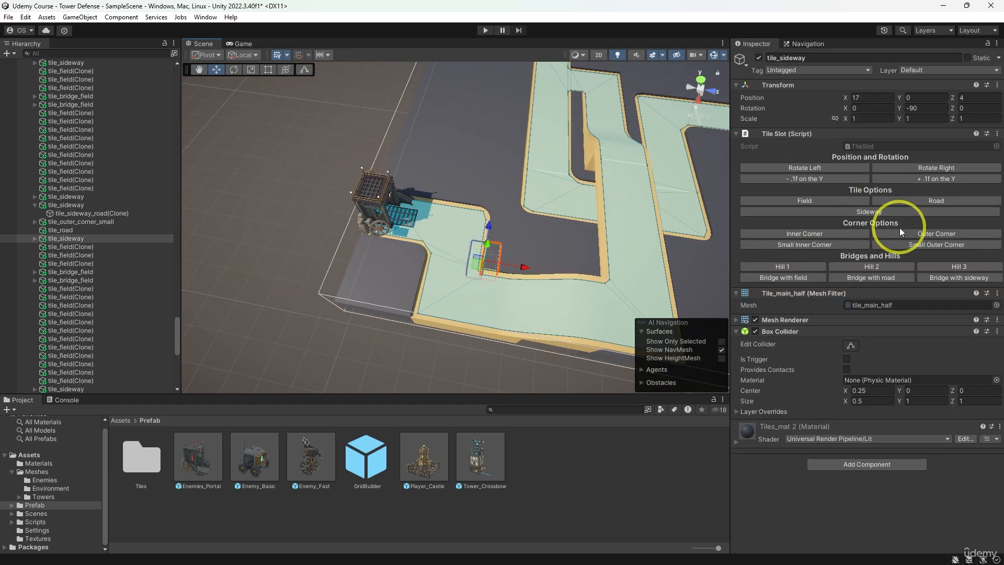
pyautogui.click(914, 234)
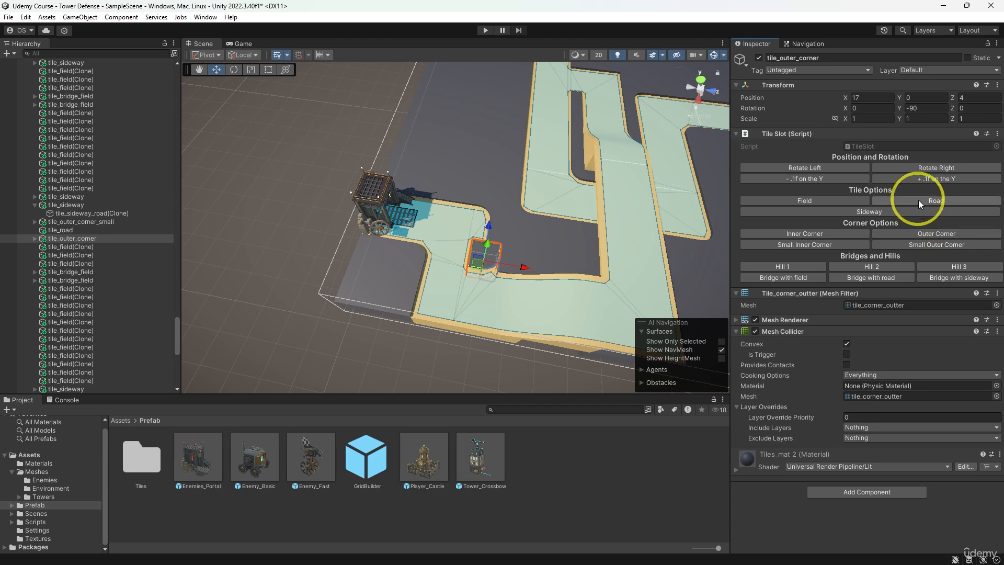
pyautogui.click(866, 213)
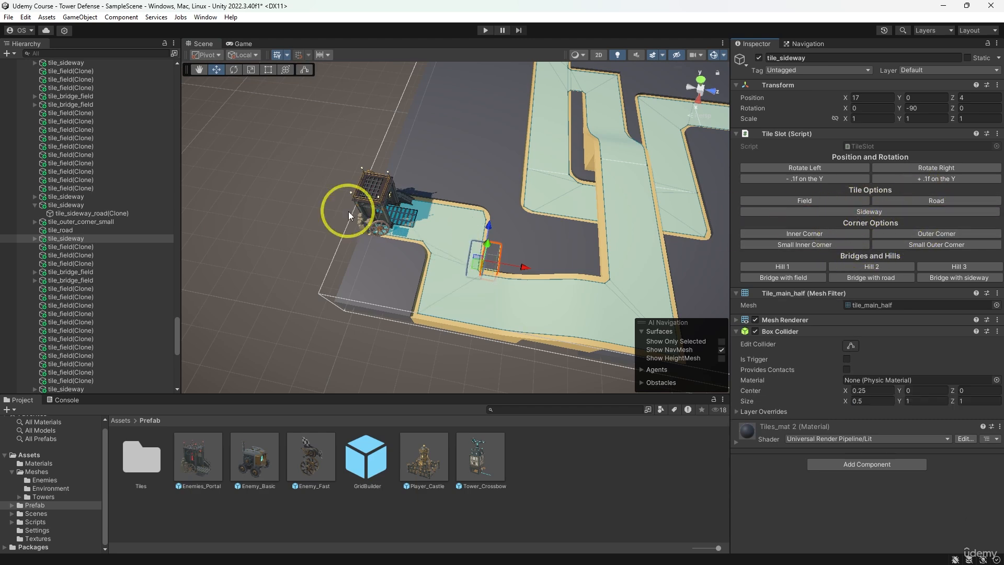
# - Turn the eight field tiles along both sides of the narrow road to the castle into Sideway tiles rotated to 90 on Y
pyautogui.click(488, 220)
pyautogui.keyDown('alt'); pyautogui.moveTo(489, 220); pyautogui.dragTo(954, 177); pyautogui.keyUp('alt')
pyautogui.scroll(-1, 438, 257)
pyautogui.moveTo(422, 257); pyautogui.dragTo(537, 228, button='middle')
pyautogui.scroll(-3, 536, 228)
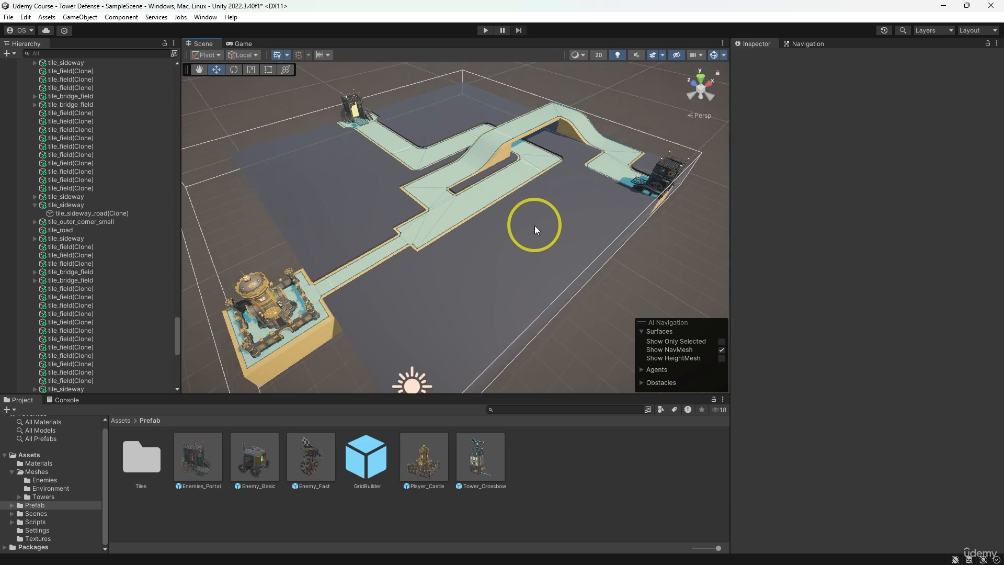
pyautogui.moveTo(535, 229)
pyautogui.keyDown('alt'); pyautogui.mouseDown()
pyautogui.moveTo(508, 263)
pyautogui.moveTo(541, 239)
pyautogui.mouseUp(); pyautogui.keyUp('alt')
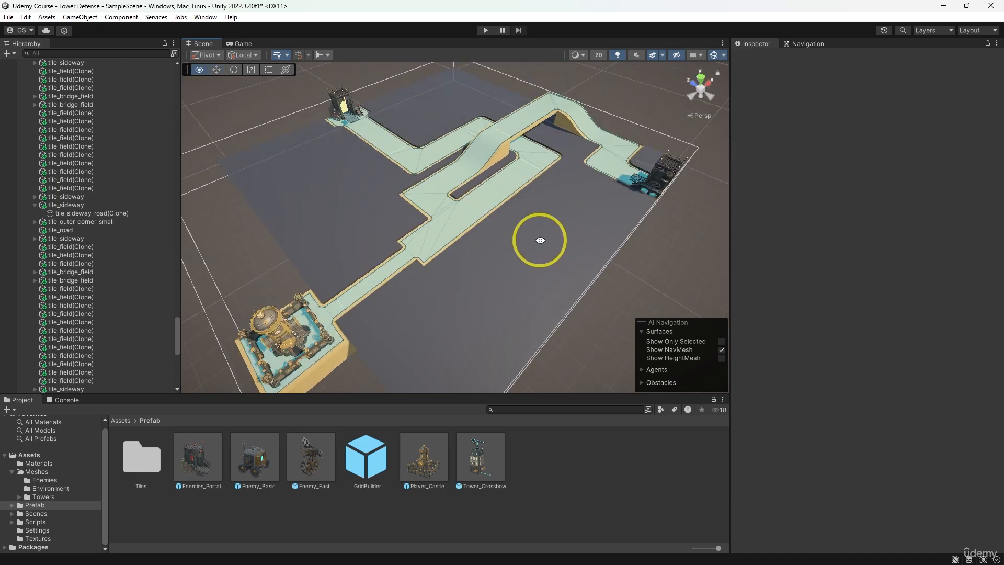
pyautogui.click(413, 266)
pyautogui.keyDown('shift'); pyautogui.click(392, 280); pyautogui.keyUp('shift')
pyautogui.keyDown('shift'); pyautogui.click(375, 303); pyautogui.keyUp('shift')
pyautogui.keyDown('shift'); pyautogui.click(352, 313); pyautogui.keyUp('shift')
pyautogui.keyDown('shift'); pyautogui.click(342, 290); pyautogui.keyUp('shift')
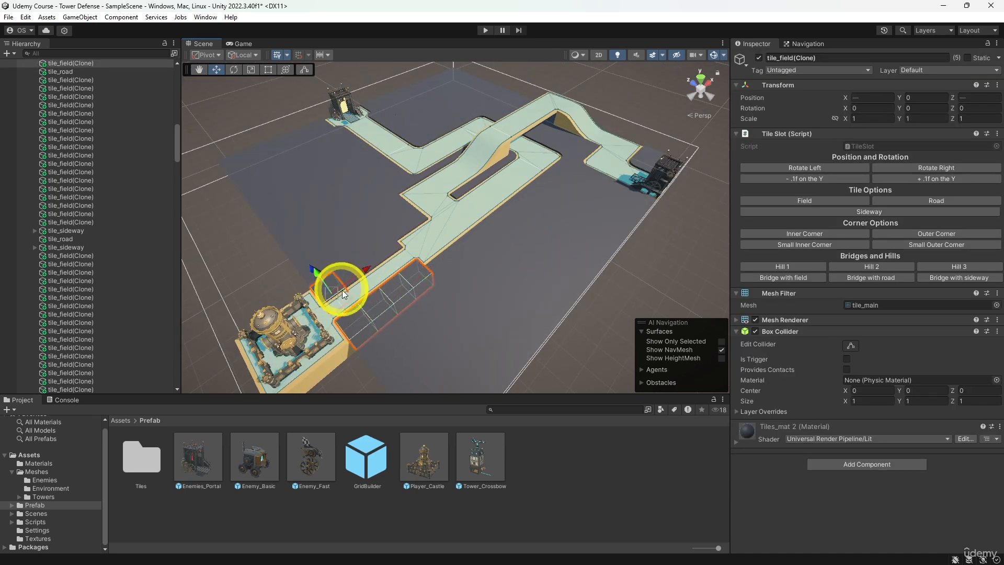
pyautogui.hotkey('ctrl', 'z')
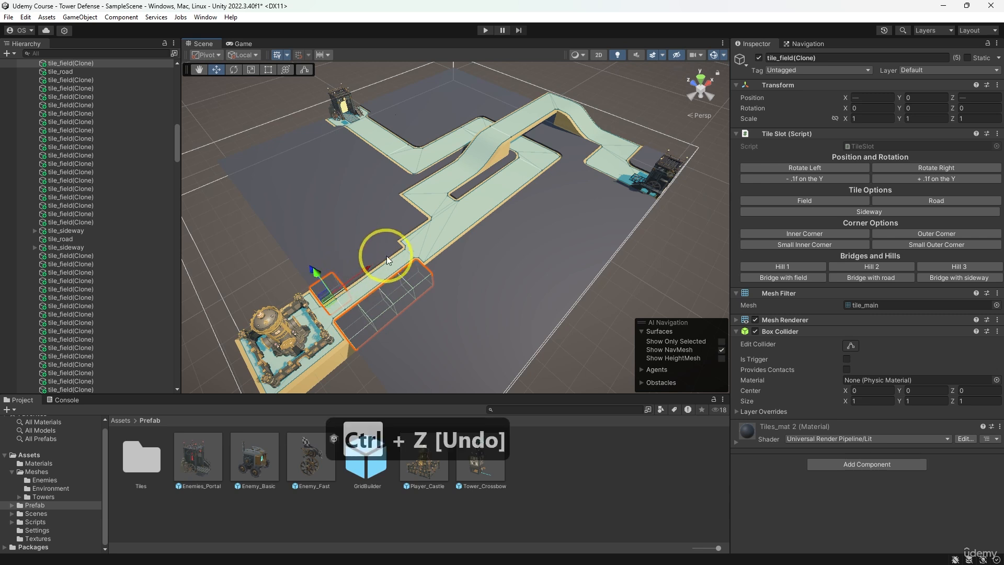
pyautogui.hotkey('ctrl', 'z')
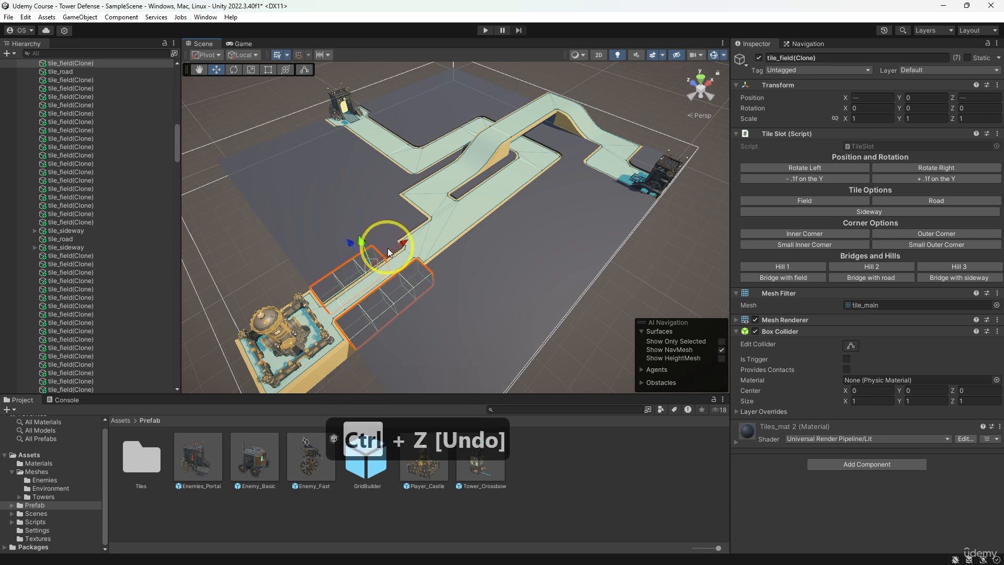
pyautogui.click(838, 211)
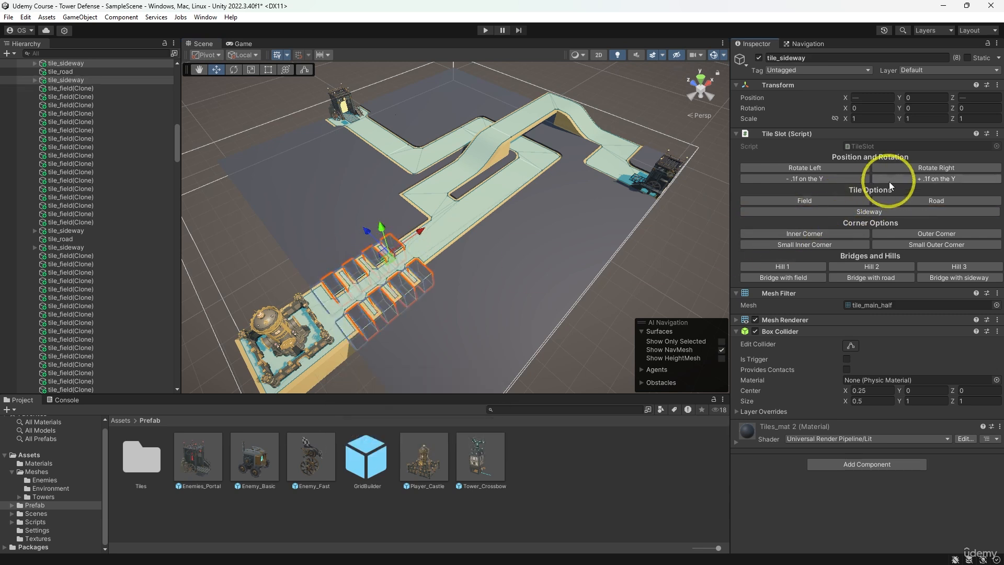
pyautogui.click(930, 167)
# - Rotate the four sideway tiles at Z 7 beside the castle road to -90 on Y
pyautogui.click(407, 253)
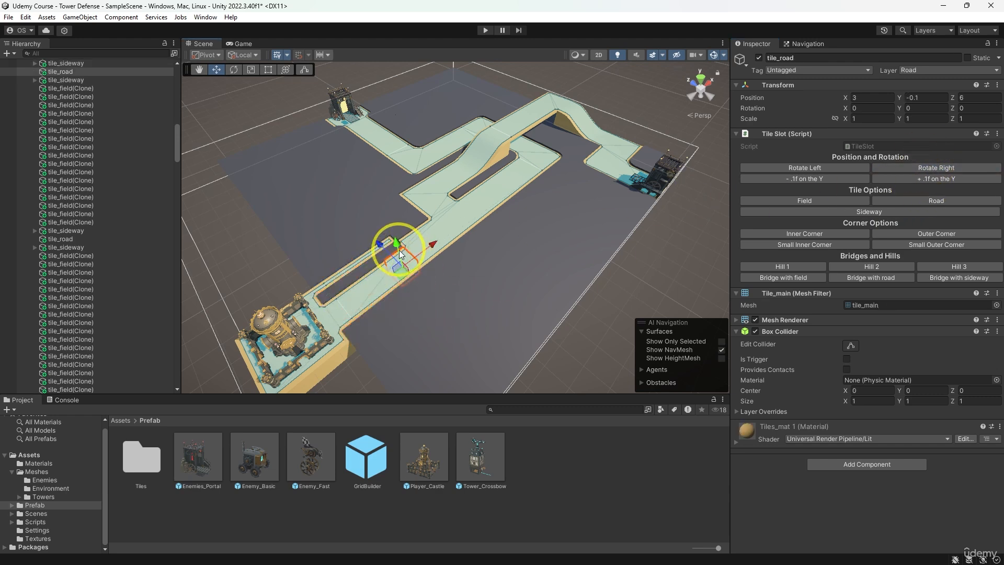
pyautogui.scroll(5, 381, 294)
pyautogui.click(384, 345)
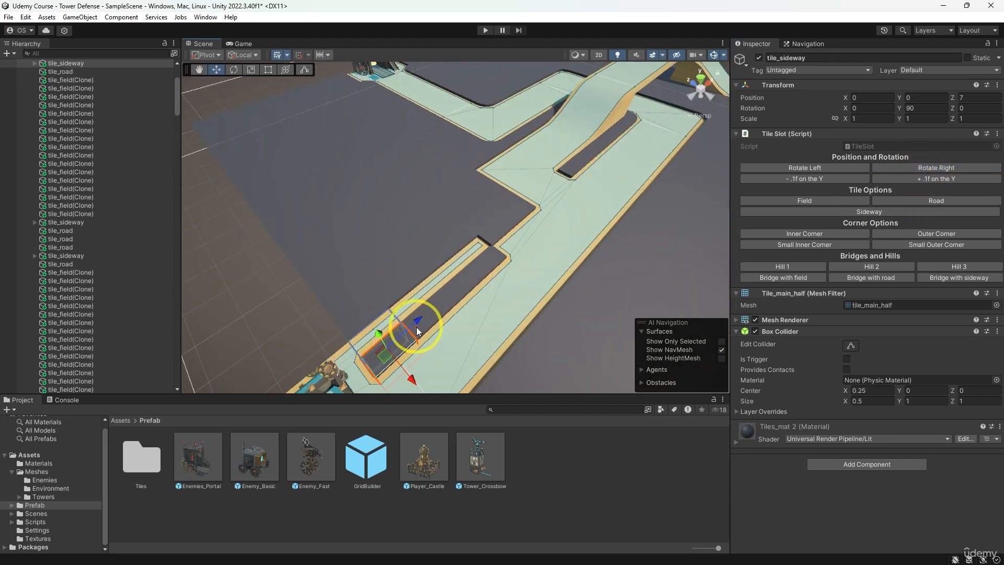
pyautogui.keyDown('shift'); pyautogui.click(436, 315); pyautogui.keyUp('shift')
pyautogui.keyDown('shift'); pyautogui.click(462, 296); pyautogui.keyUp('shift')
pyautogui.keyDown('shift'); pyautogui.click(487, 272); pyautogui.keyUp('shift')
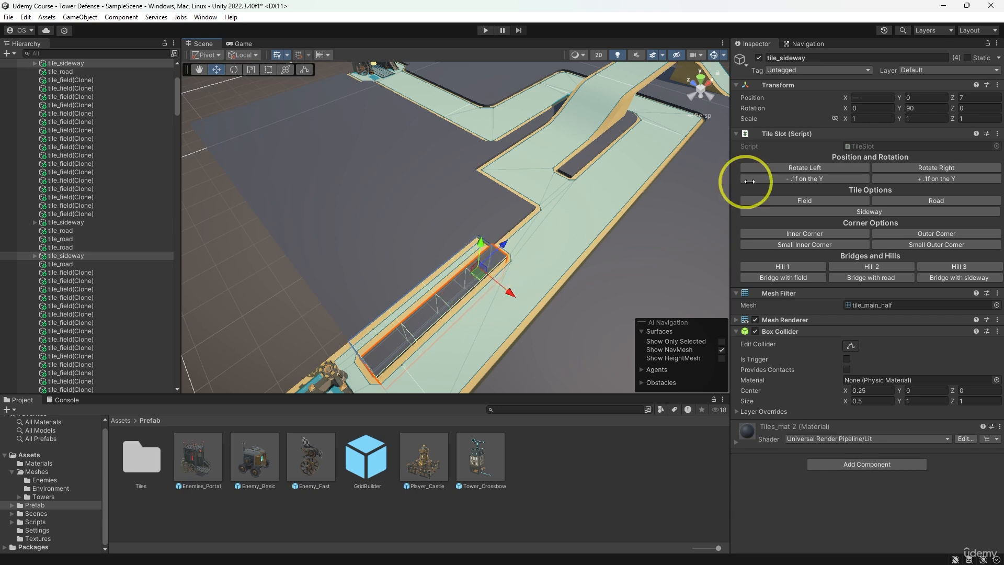
pyautogui.click(868, 212)
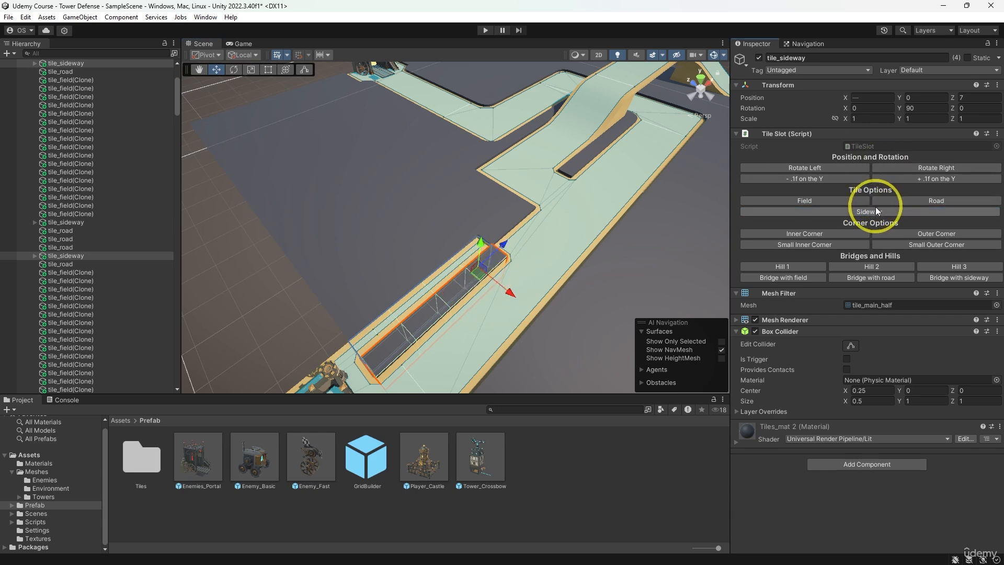
pyautogui.click(909, 170)
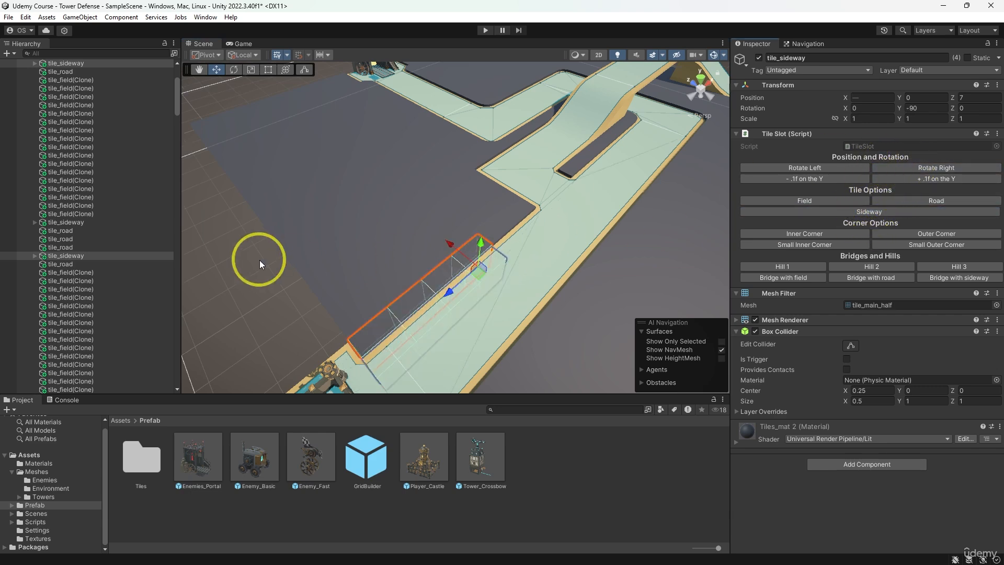
pyautogui.scroll(-6, 262, 261)
pyautogui.click(283, 260)
# - Examine the road layout and trace the enemy routes from both portals, including the one over the bridge, towards the castle
pyautogui.moveTo(554, 223); pyautogui.dragTo(437, 238, button='middle')
pyautogui.scroll(-5, 454, 232)
pyautogui.keyDown('alt'); pyautogui.moveTo(459, 232); pyautogui.dragTo(476, 265); pyautogui.keyUp('alt')
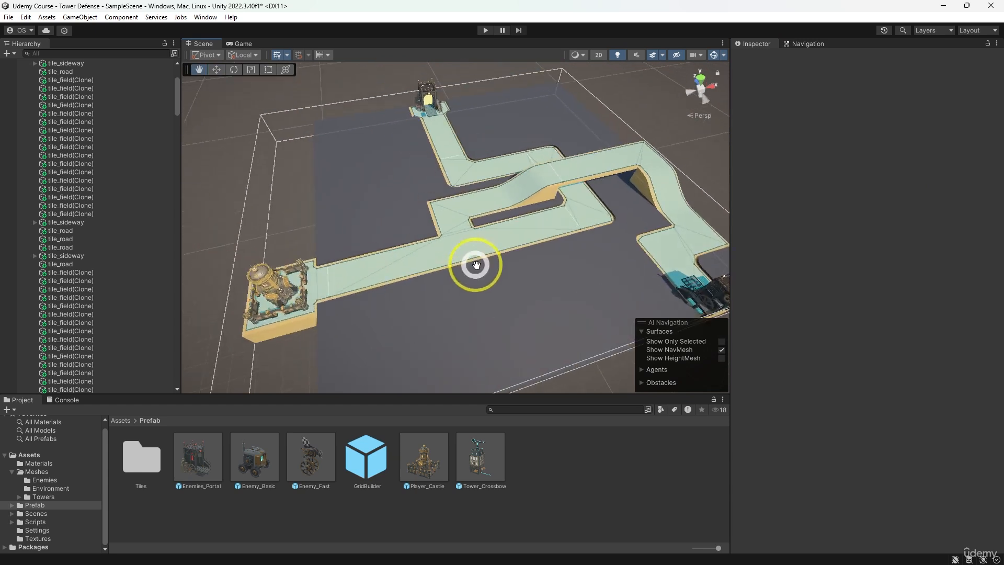
pyautogui.scroll(3, 536, 234)
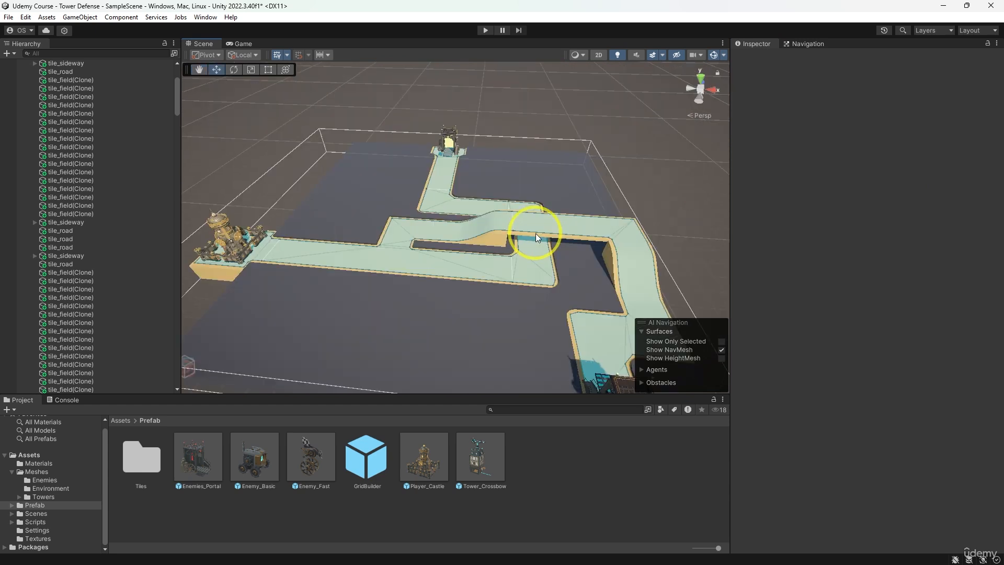
pyautogui.keyDown('alt'); pyautogui.moveTo(535, 233); pyautogui.dragTo(626, 250); pyautogui.keyUp('alt')
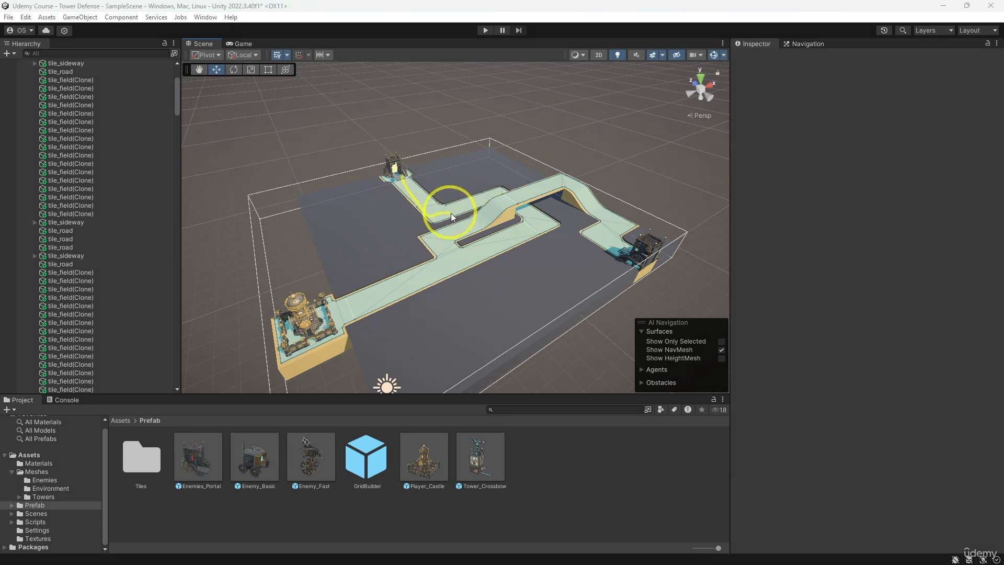
pyautogui.moveTo(489, 255); pyautogui.dragTo(353, 313)
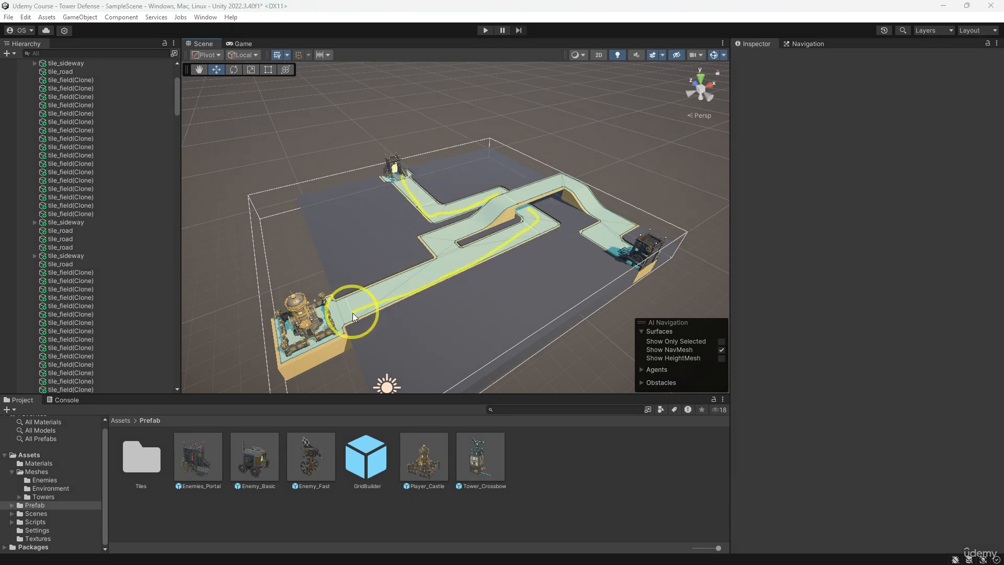
pyautogui.moveTo(645, 241)
pyautogui.mouseDown()
pyautogui.moveTo(617, 235)
pyautogui.moveTo(575, 174)
pyautogui.moveTo(476, 222)
pyautogui.mouseUp()
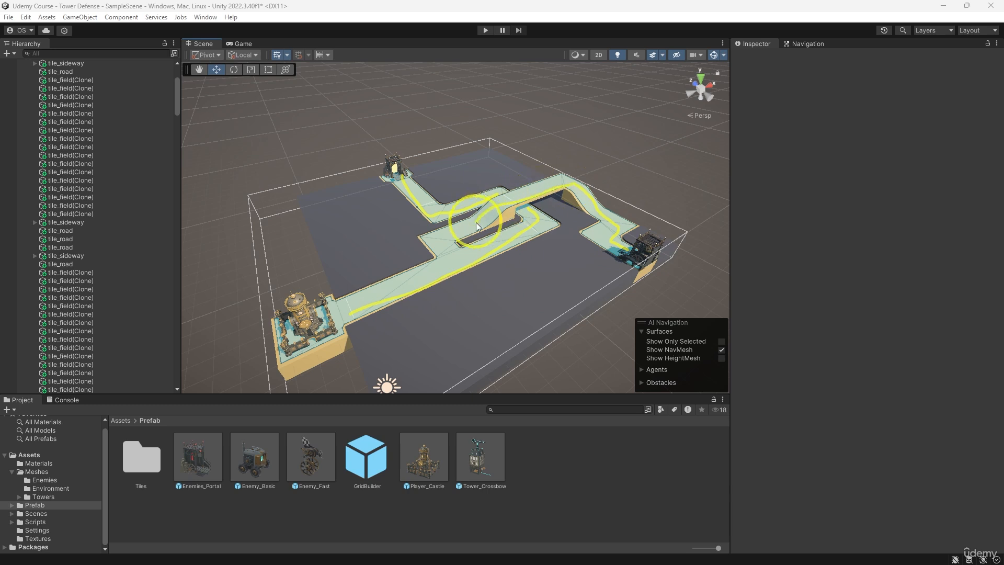